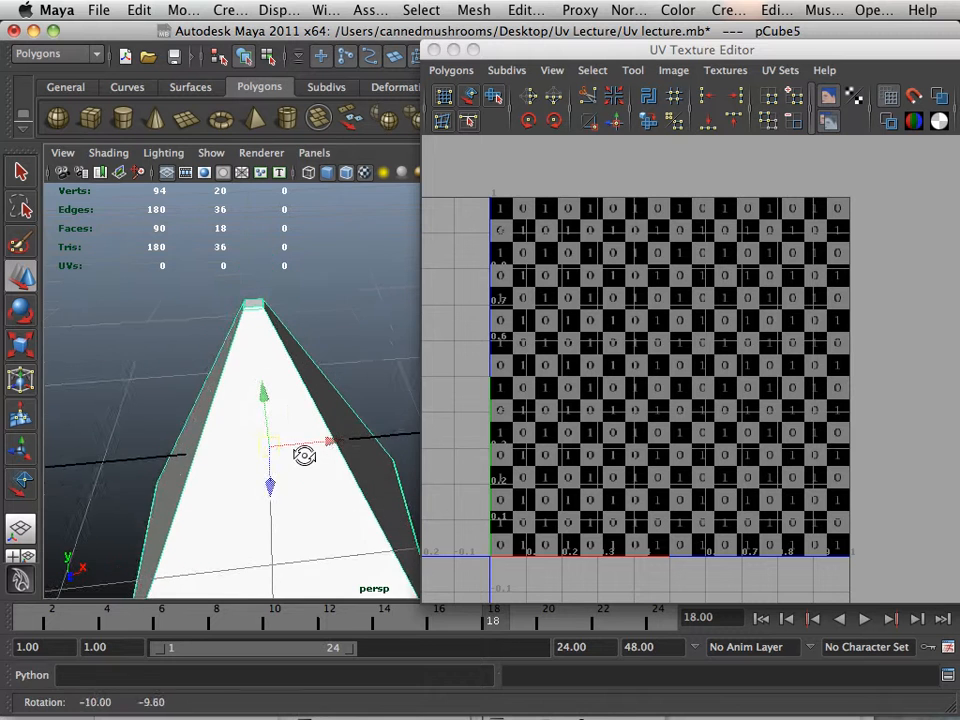
- Create a polygon cone and move it forward, down and clear of the row of existing primitives
alt+right_drag(304, 456, 354, 471)
alt+middle_drag(354, 471, 349, 411)
alt+right_drag(349, 411, 232, 298)
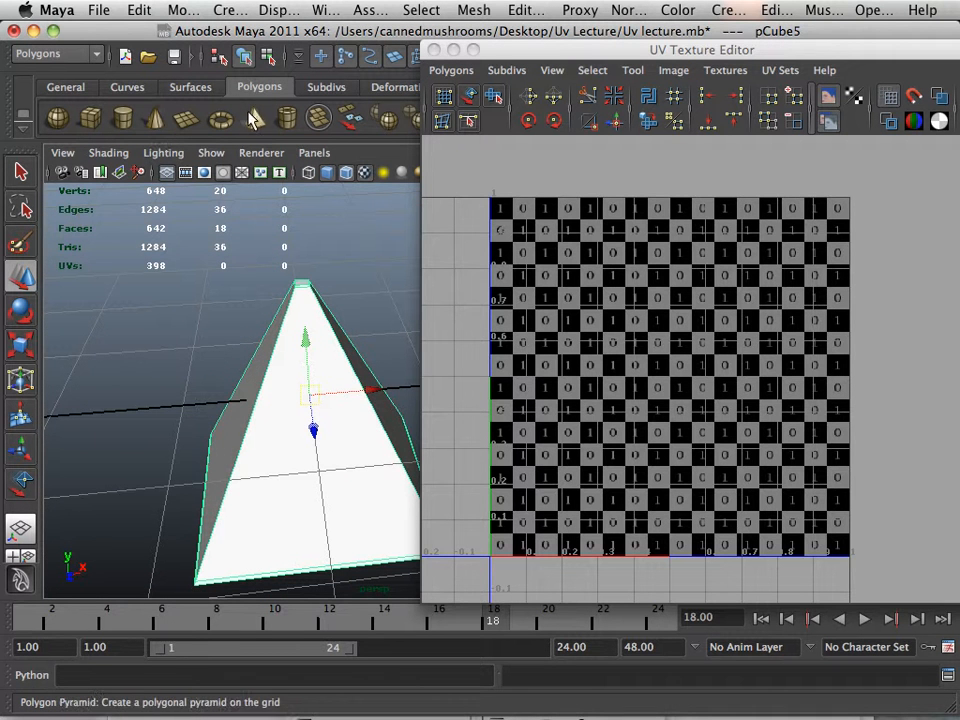
click(154, 128)
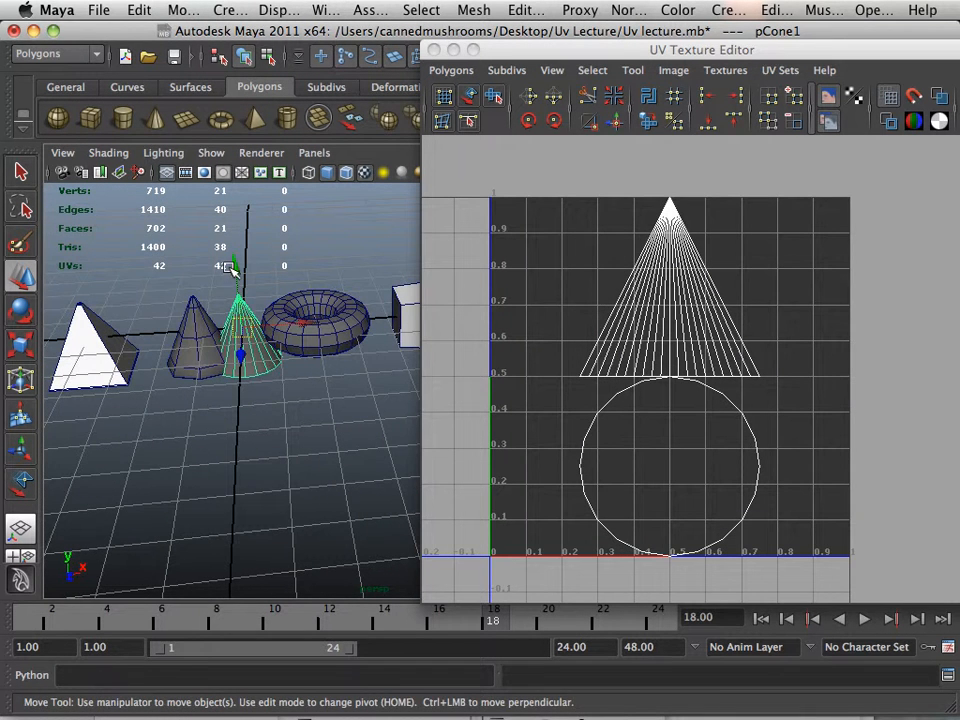
drag(230, 268, 227, 437)
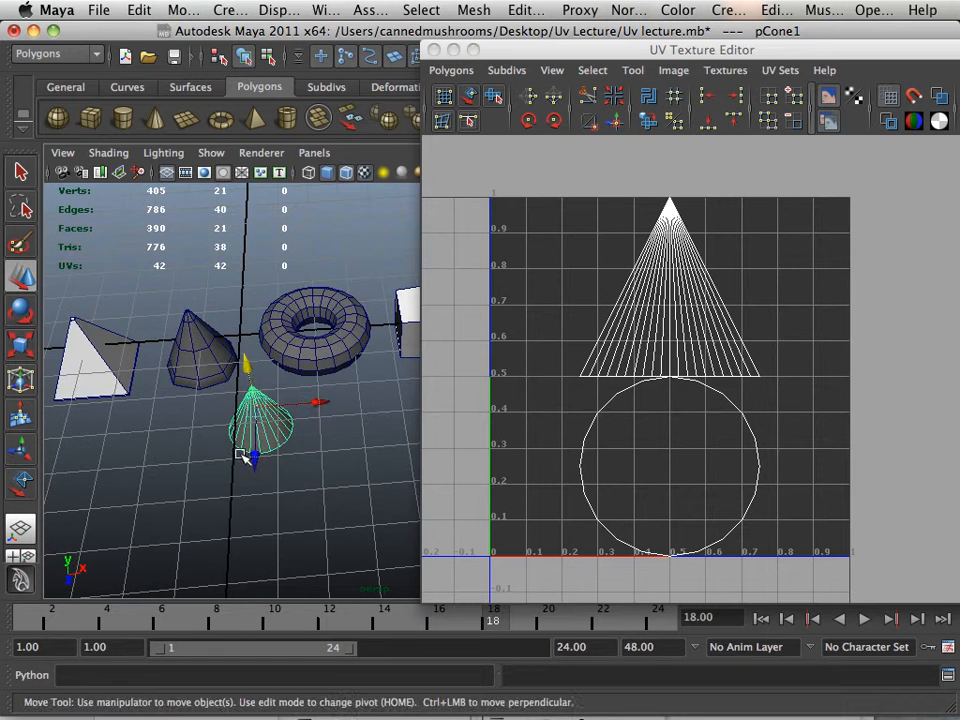
drag(246, 446, 253, 561)
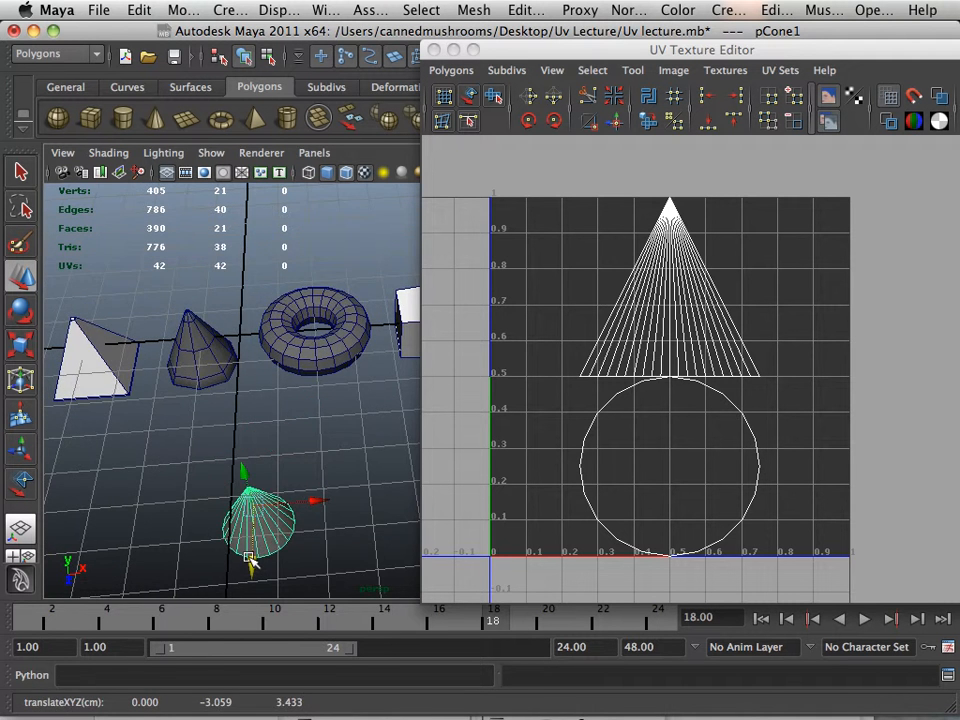
- Take a closer look at the new cone and delete it
alt+right_drag(253, 561, 298, 609)
alt+middle_drag(190, 570, 272, 410)
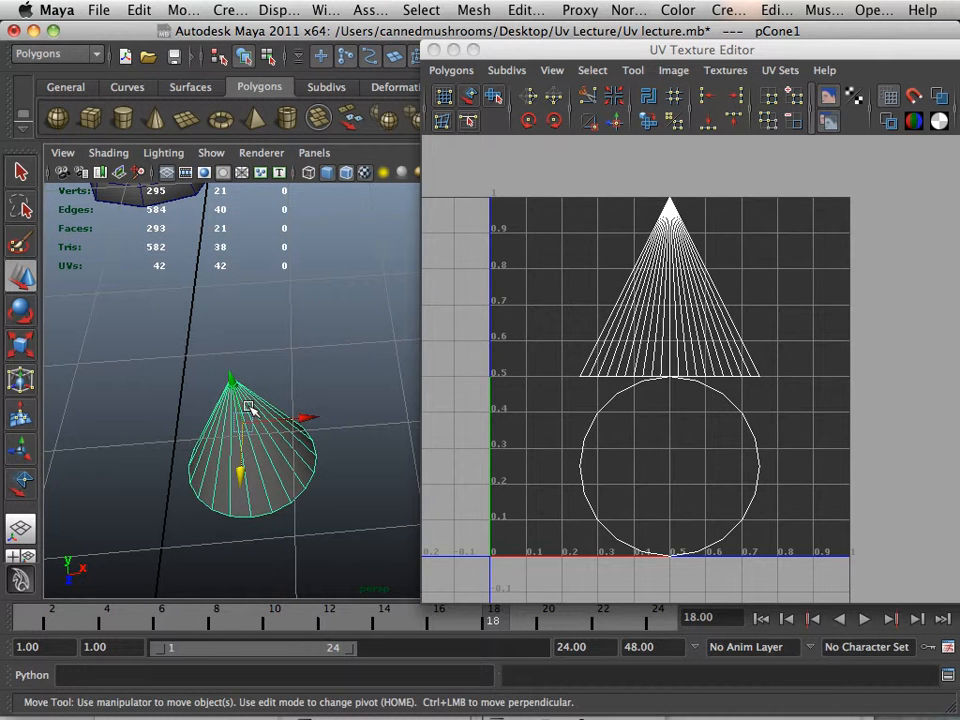
key(Delete)
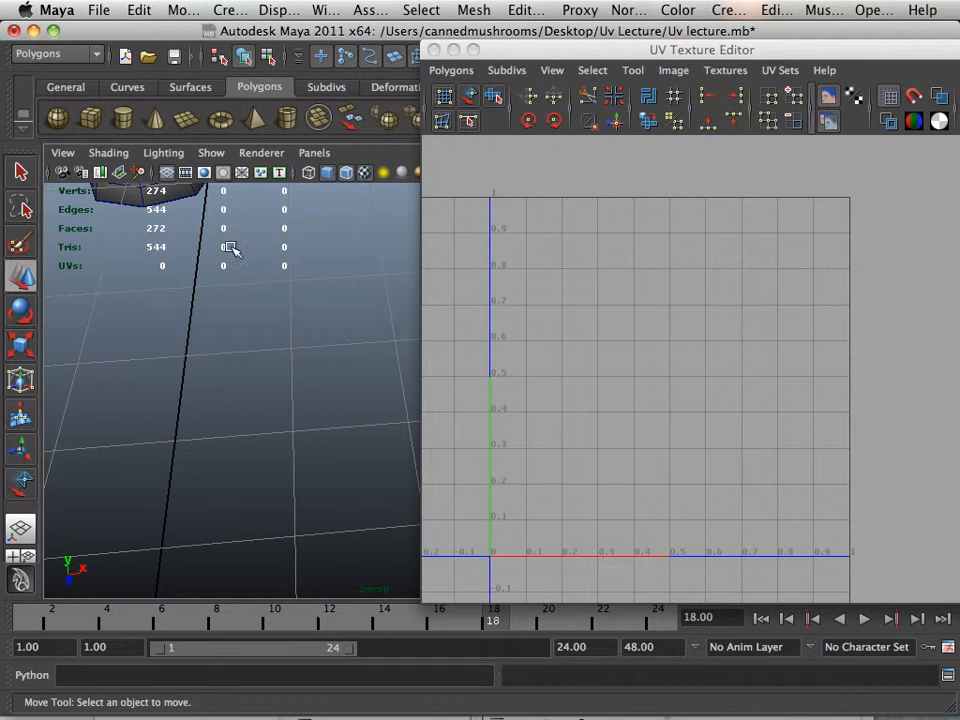
- Create a polygon pyramid between the existing cone and torus, inspect its shape, and delete it
click(252, 122)
alt+right_drag(304, 347, 128, 327)
alt+middle_drag(128, 327, 131, 416)
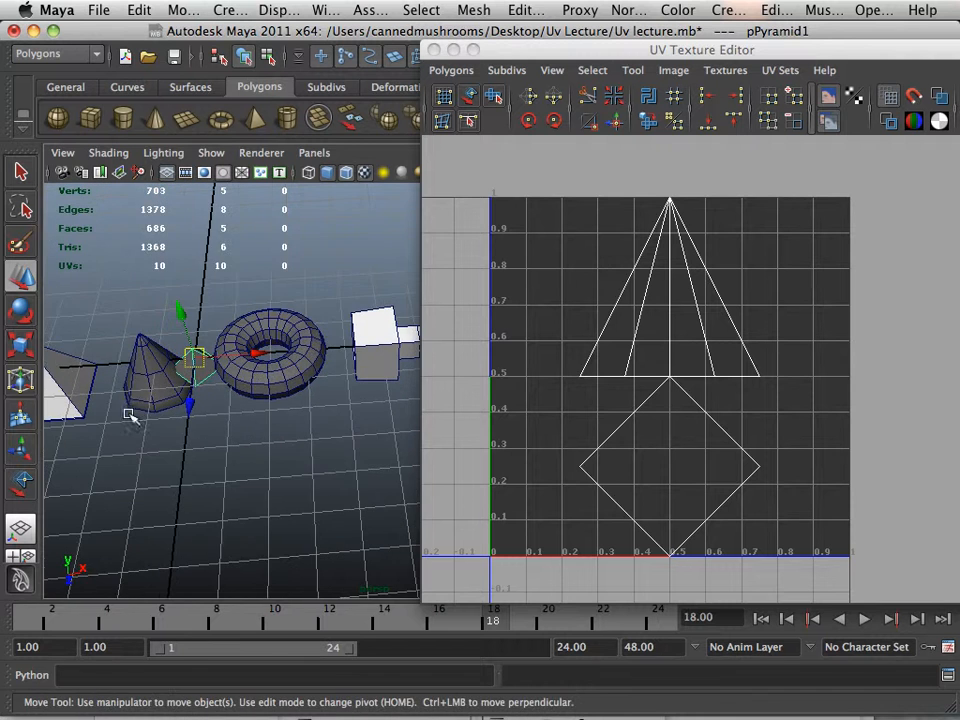
alt+right_drag(131, 416, 338, 483)
alt+middle_drag(84, 394, 308, 462)
alt+right_drag(144, 378, 178, 392)
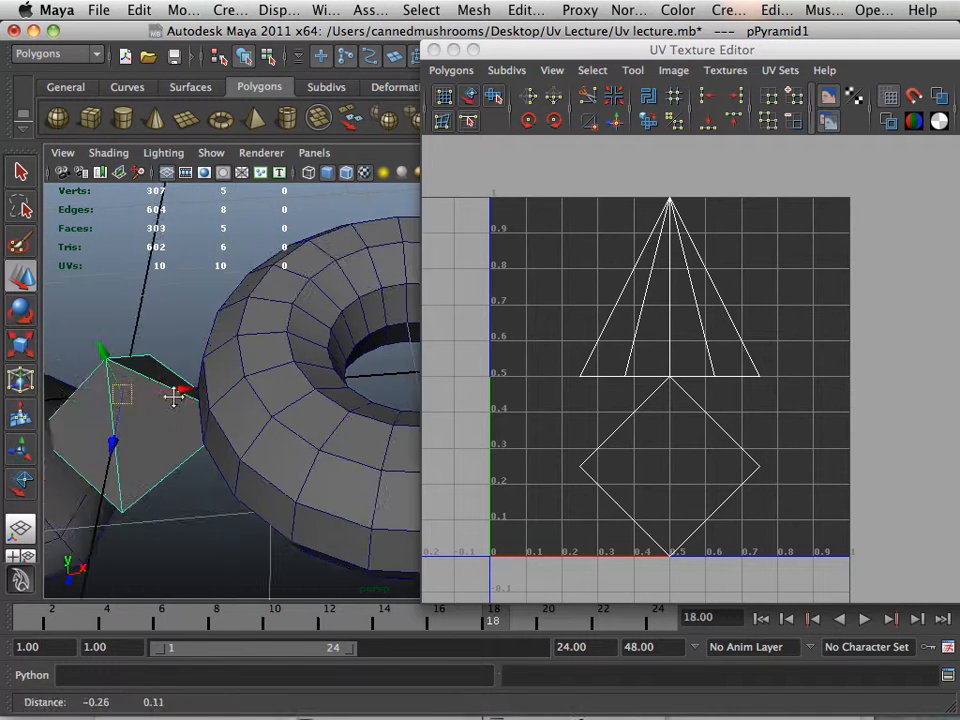
alt+middle_drag(178, 392, 277, 442)
key(Delete)
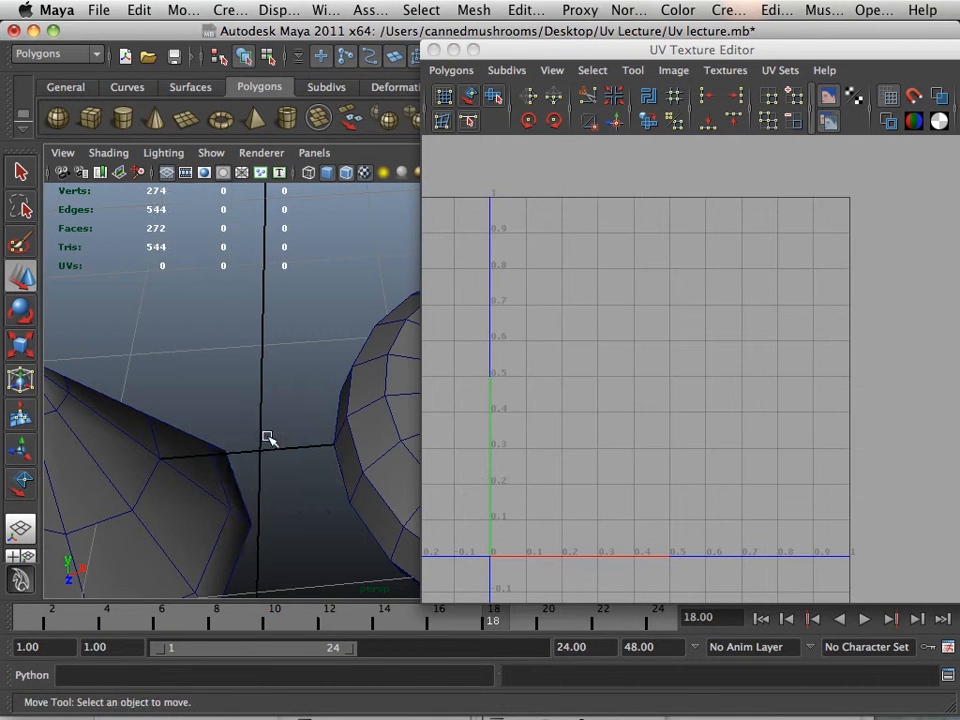
- Create a polygon cube between the existing cone and torus
alt+right_drag(268, 439, 144, 420)
alt+middle_drag(144, 420, 268, 418)
alt+right_drag(268, 418, 124, 393)
alt+drag(123, 392, 218, 383)
click(95, 120)
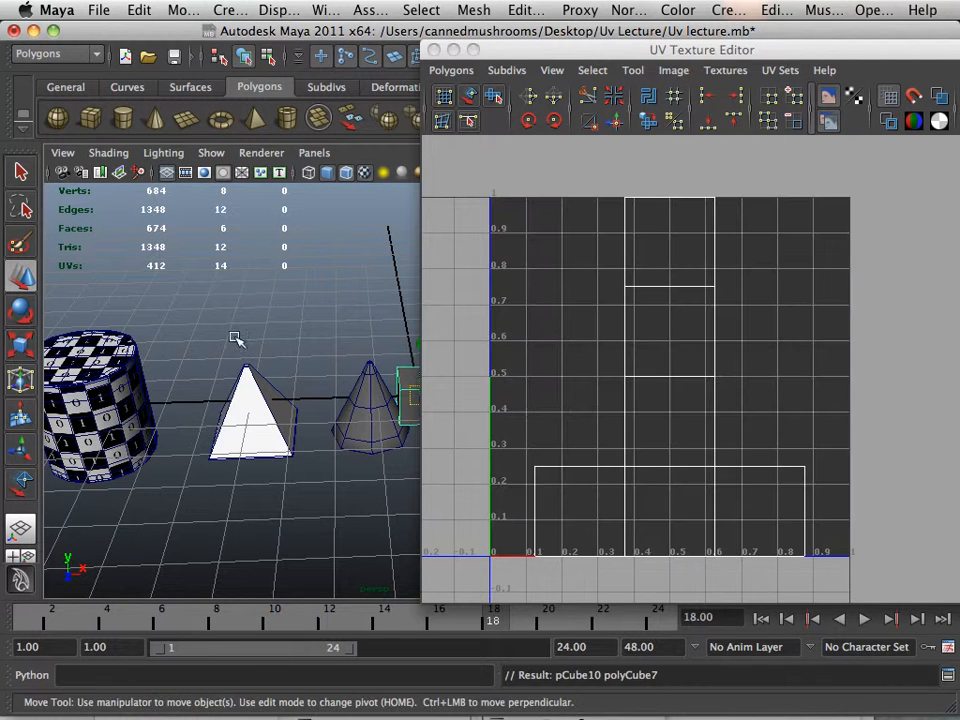
alt+middle_drag(236, 336, 180, 366)
alt+drag(270, 390, 268, 345)
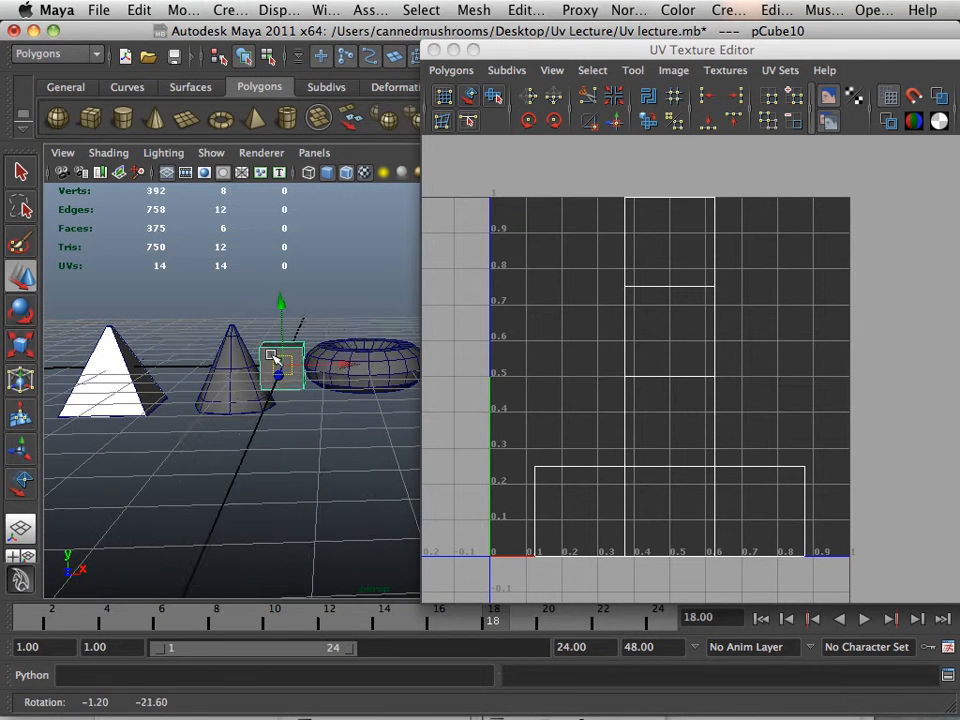
- Scale the cube's four top vertices inward to a near point, forming a pyramid shape
right_drag(268, 345, 220, 333)
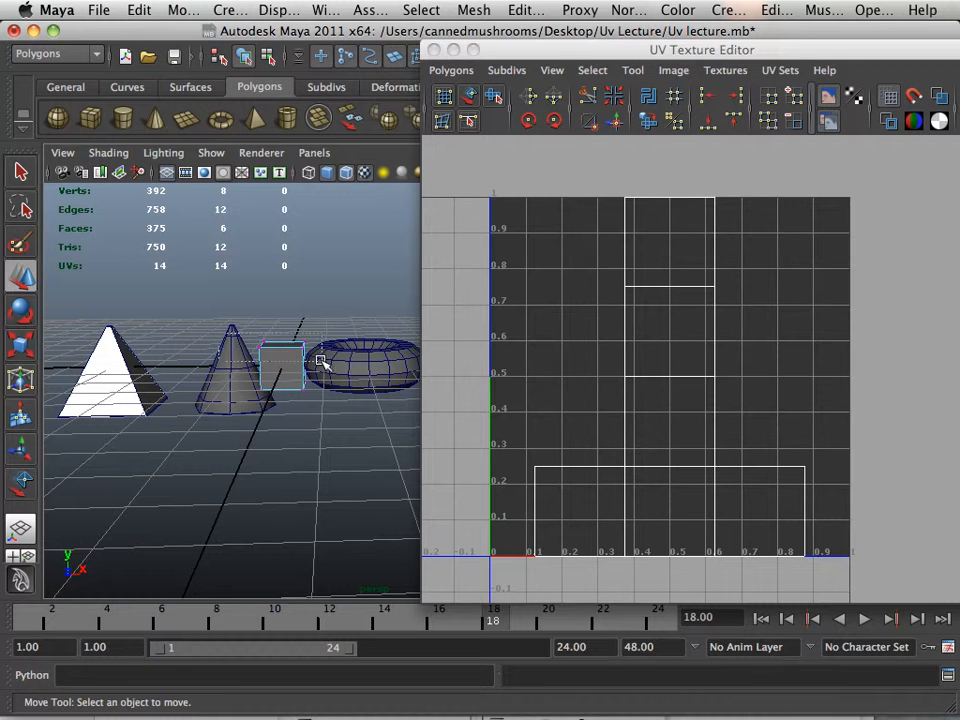
mouse_move(250, 330)
mouse_down()
mouse_move(318, 363)
mouse_move(263, 343)
mouse_up()
key(r)
scroll(285, 418, up, 3)
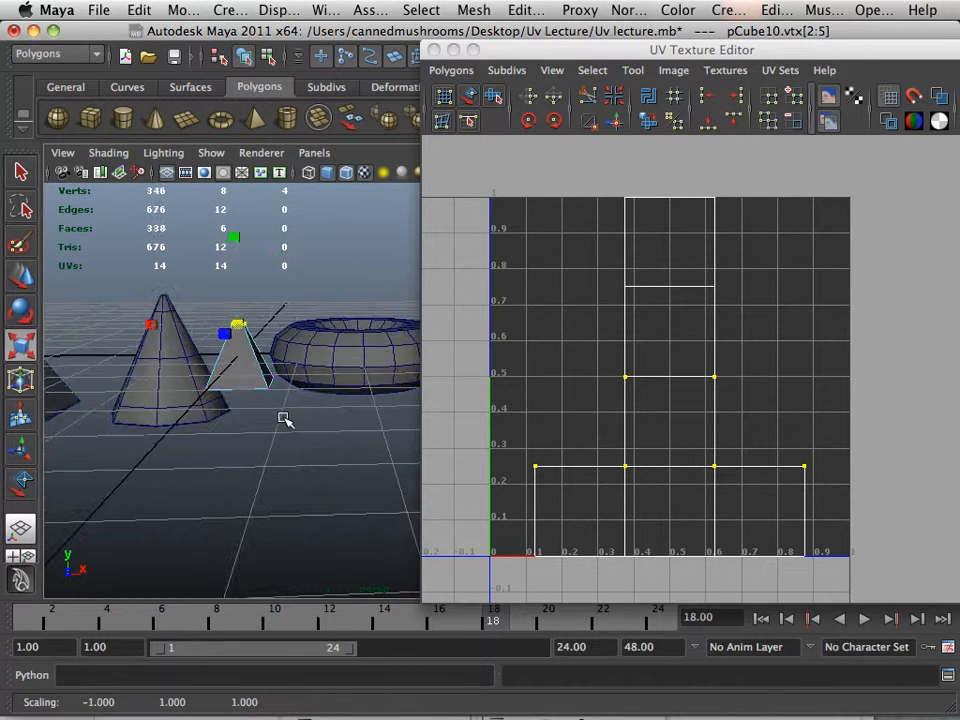
scroll(283, 418, up, 4)
alt+middle_drag(246, 379, 377, 472)
drag(232, 366, 222, 366)
click(279, 536)
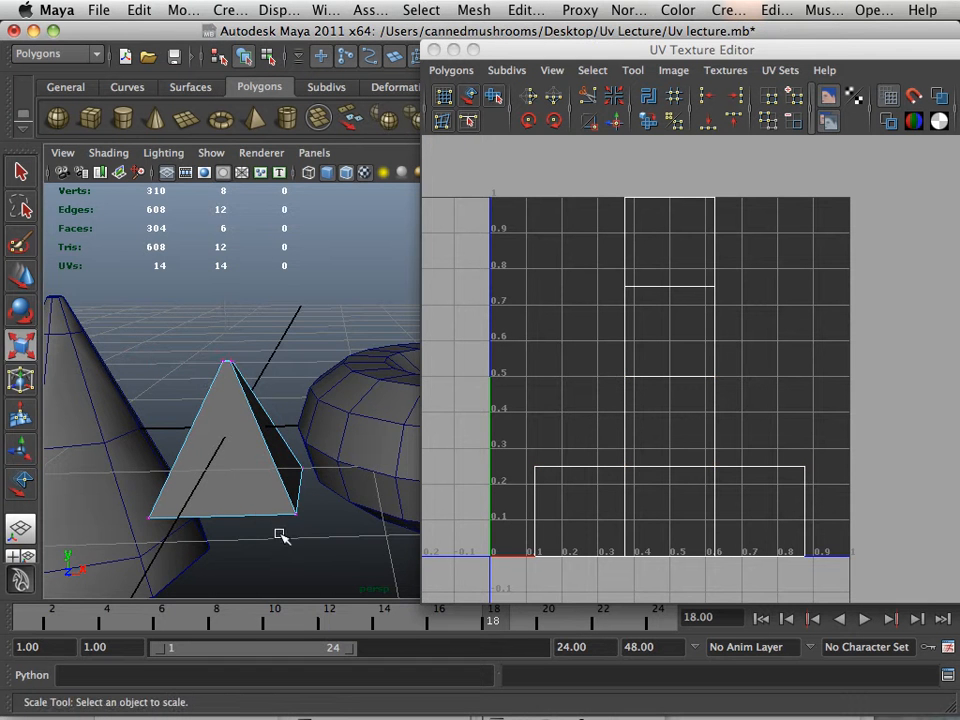
- Return to object selection and delete the pyramid-shaped cube
alt+drag(279, 536, 231, 471)
right_drag(245, 345, 330, 321)
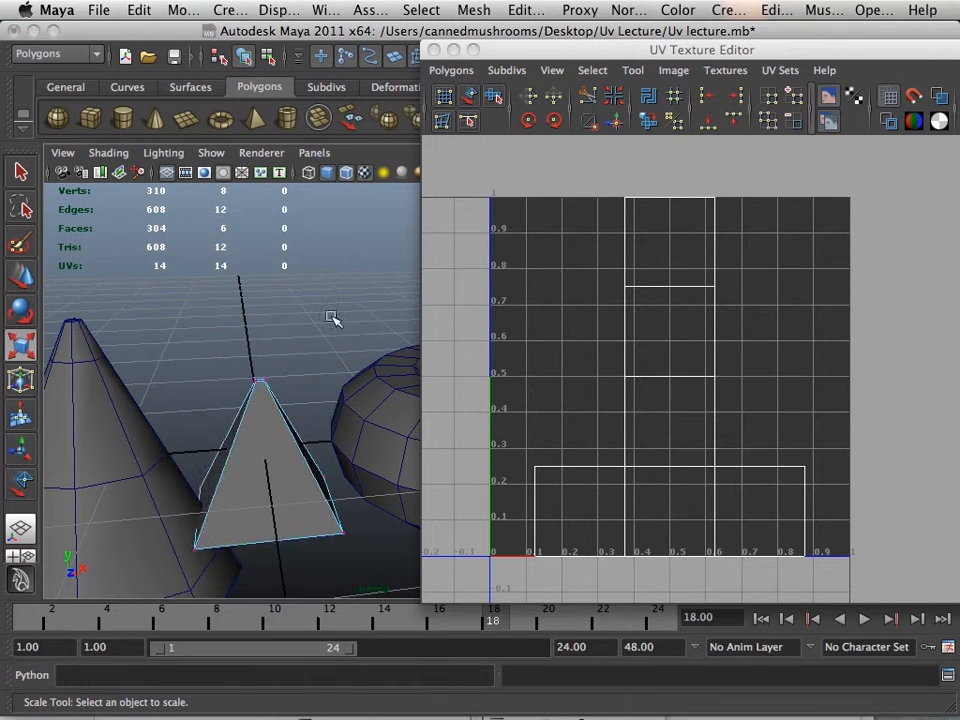
click(265, 430)
key(Delete)
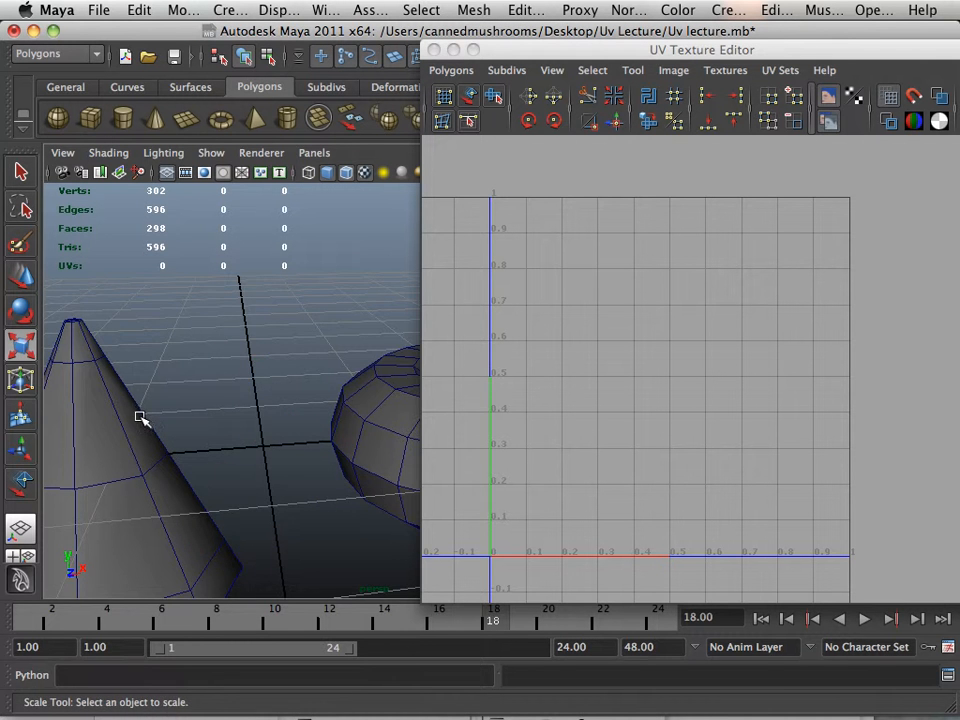
- Select the white pyramid between the checkered cylinder and the cone, and examine its tip and sides
alt+right_drag(140, 417, 135, 381)
alt+drag(135, 381, 145, 391)
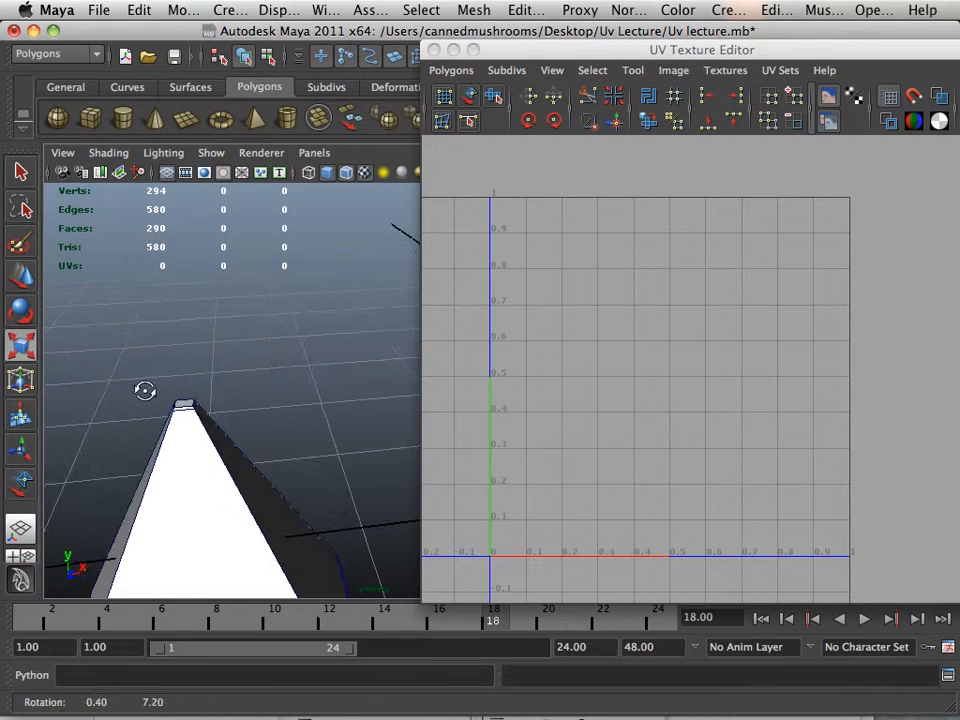
alt+right_drag(145, 391, 259, 399)
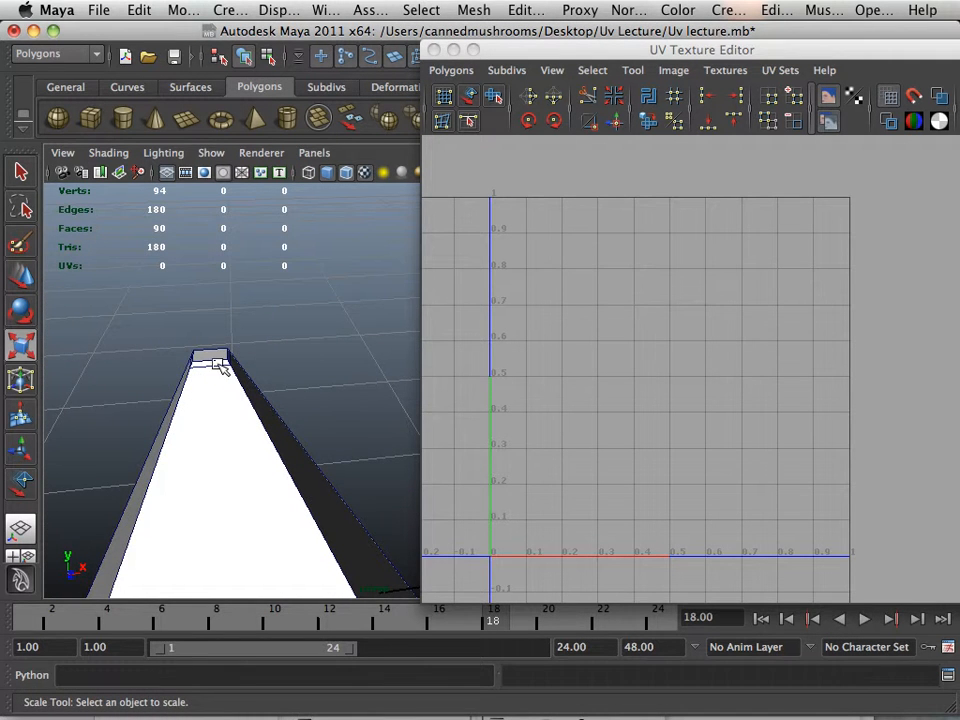
click(216, 378)
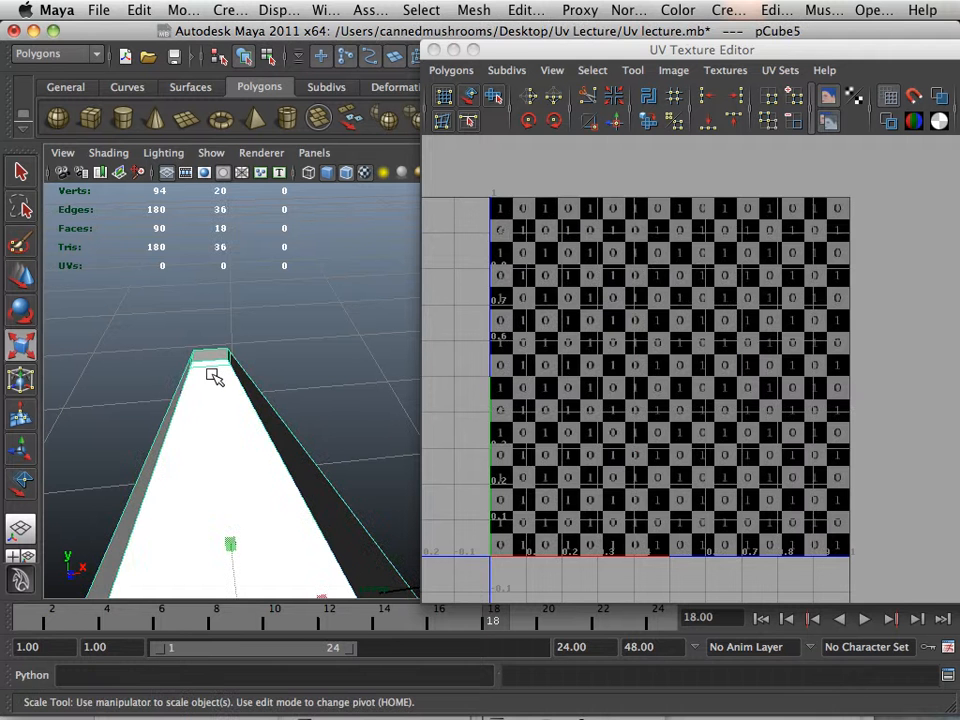
scroll(211, 376, down, 5)
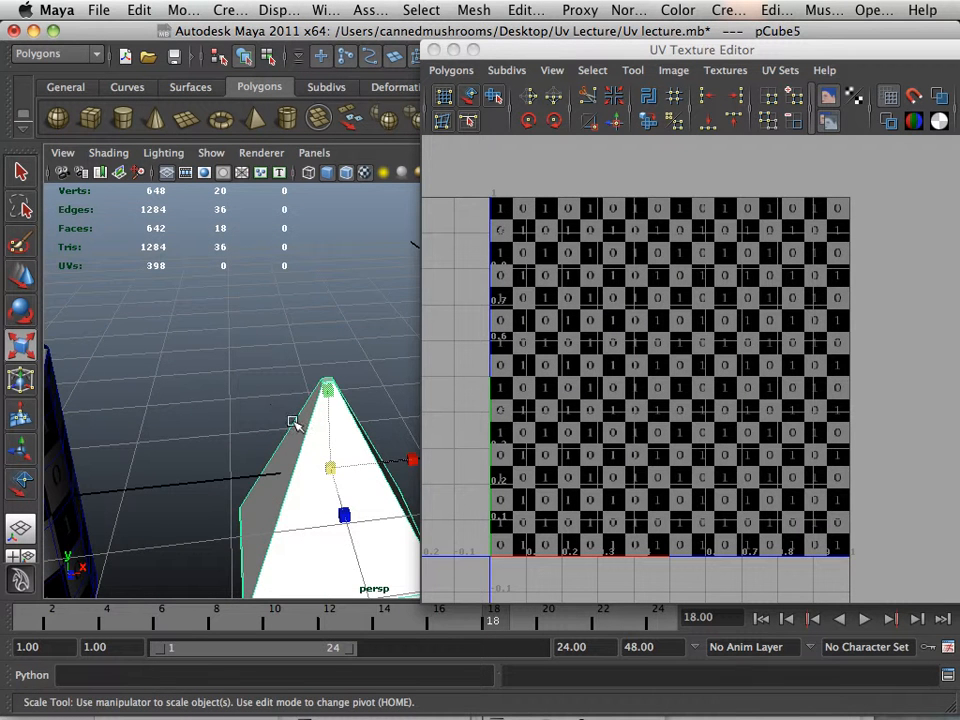
alt+middle_drag(333, 449, 236, 343)
alt+drag(229, 339, 223, 379)
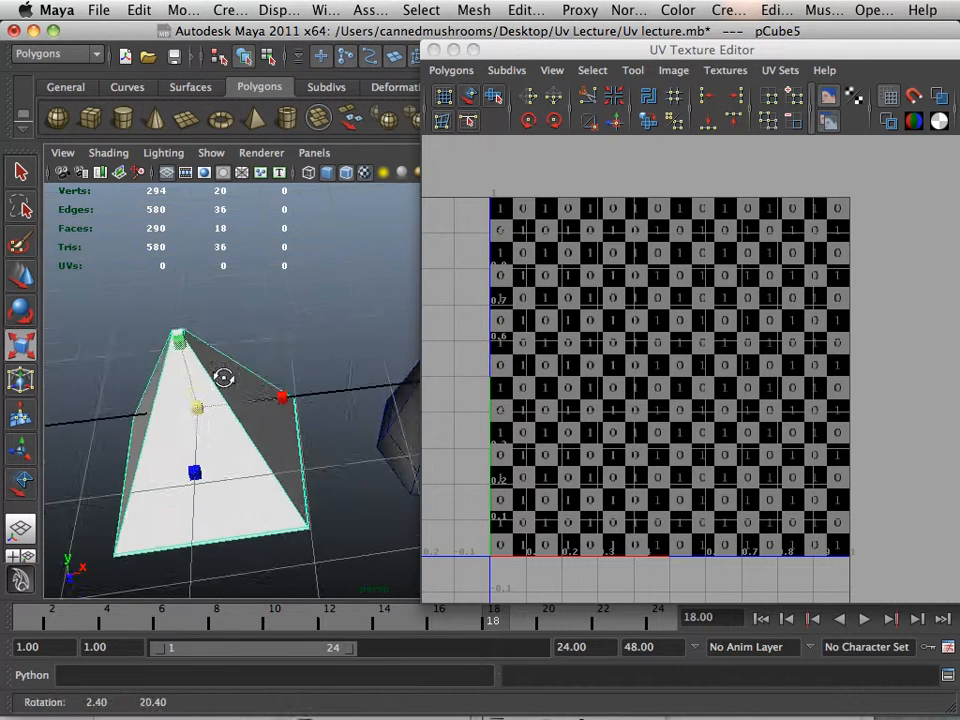
alt+middle_drag(223, 379, 276, 358)
- Show the selected pyramid in the top view and examine its edge layout up close
key(r)
key(space)
key(space)
scroll(225, 366, up, 2)
alt+middle_drag(357, 368, 229, 373)
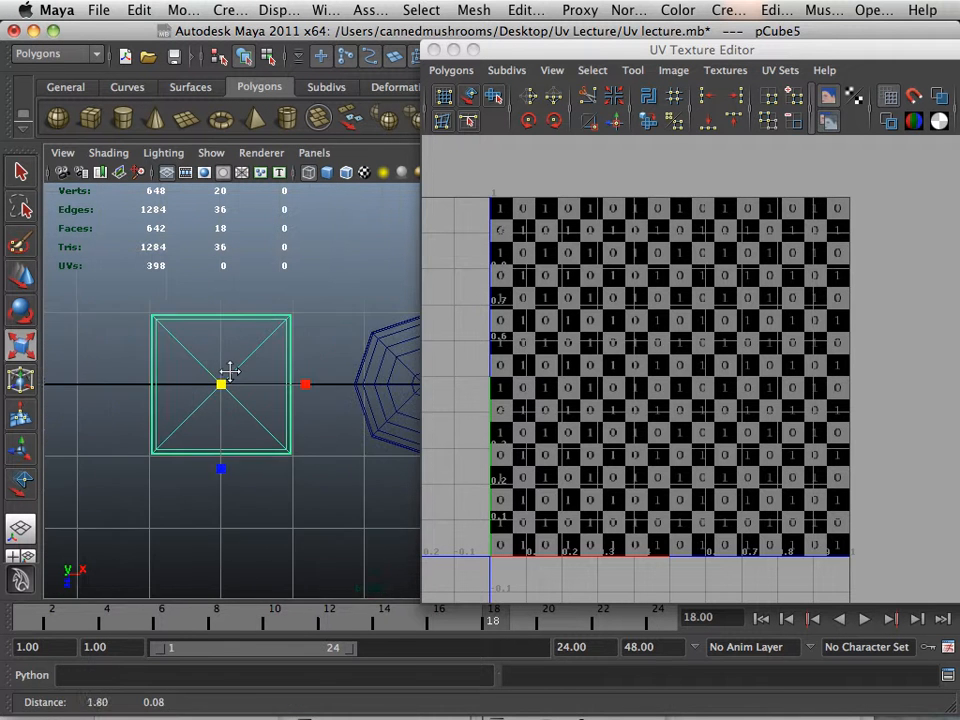
alt+right_drag(234, 376, 305, 396)
alt+middle_drag(240, 371, 312, 388)
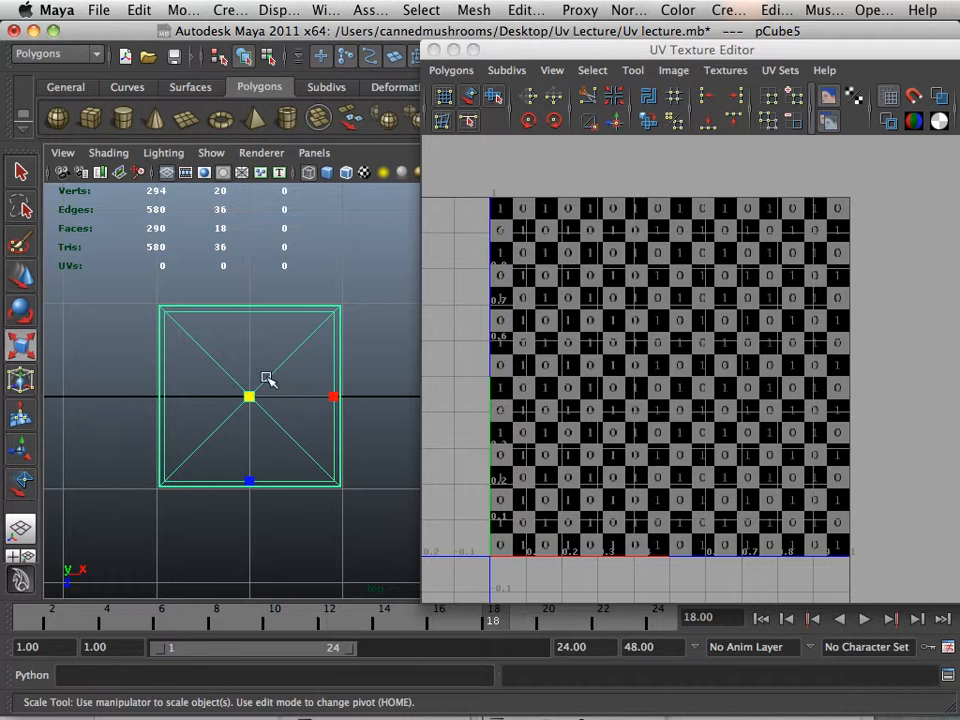
alt+right_drag(266, 378, 221, 421)
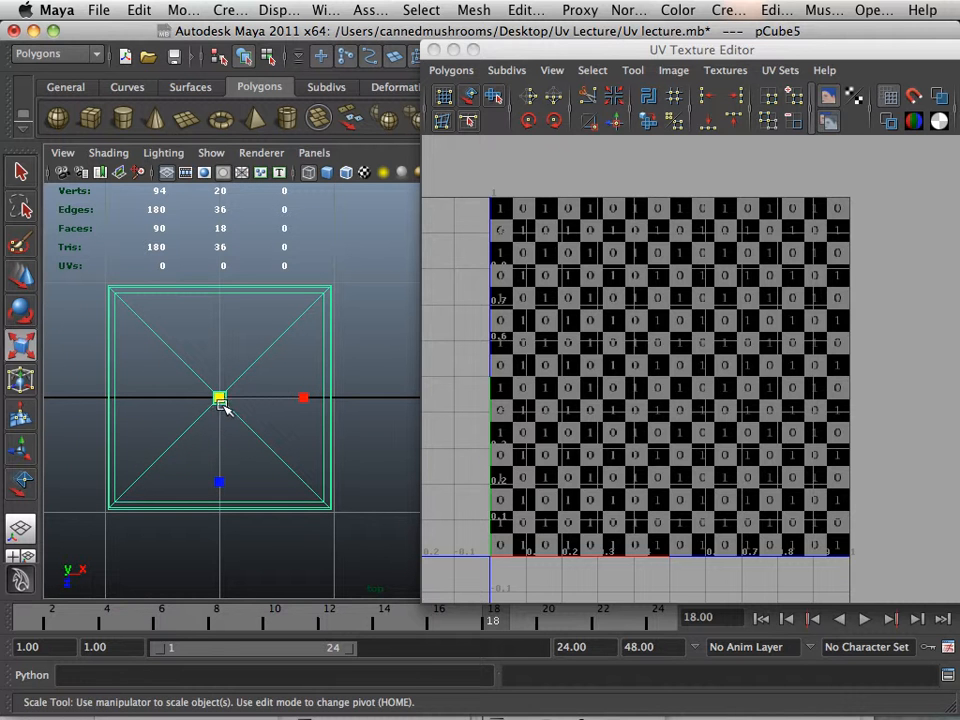
alt+middle_drag(215, 408, 255, 400)
alt+right_drag(255, 400, 318, 421)
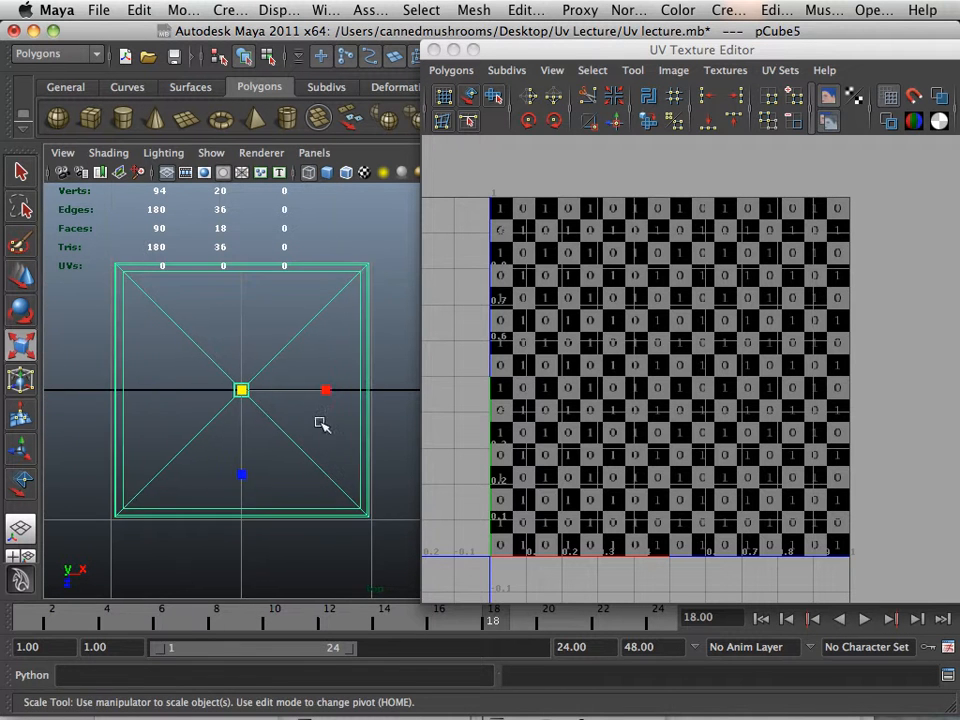
alt+middle_drag(252, 402, 289, 408)
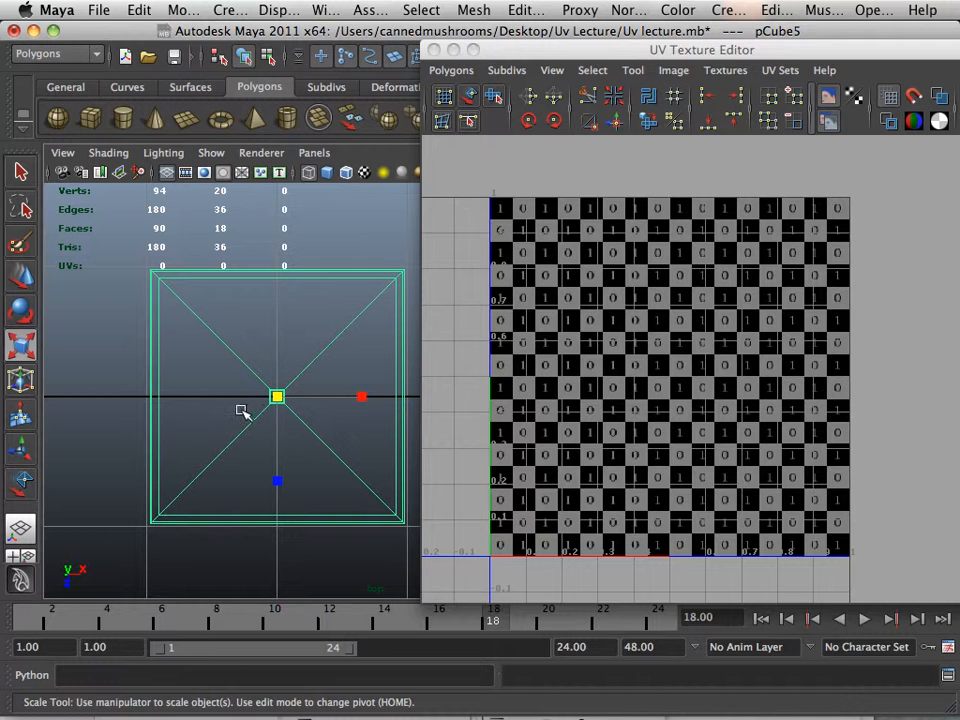
- Apply Planar Mapping to the whole pyramid and deselect the projection
click(770, 12)
mouse_move(720, 10)
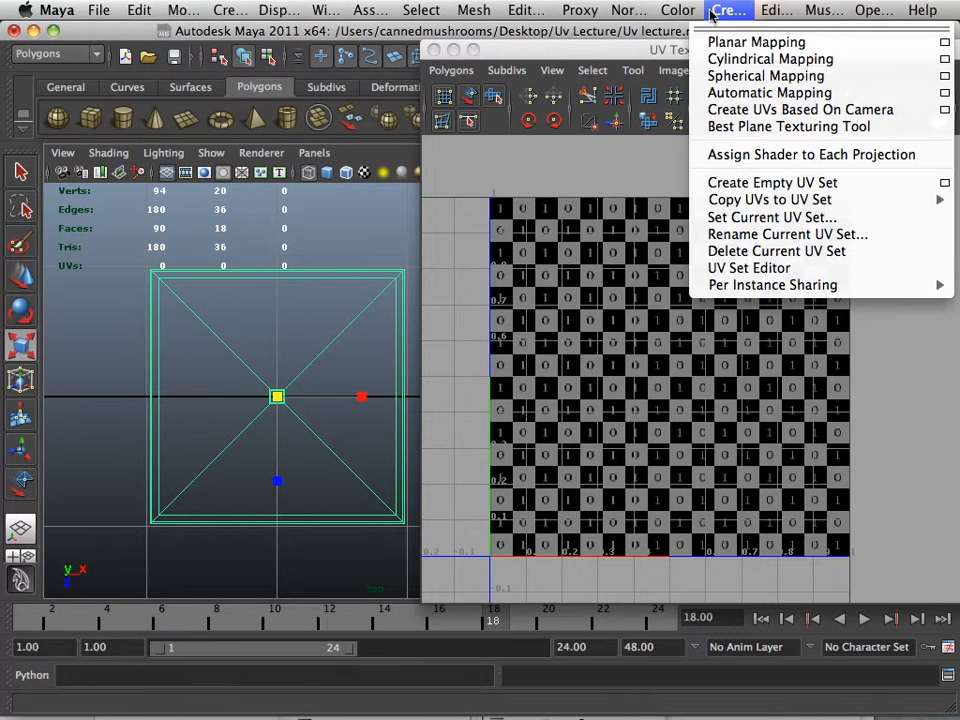
click(716, 42)
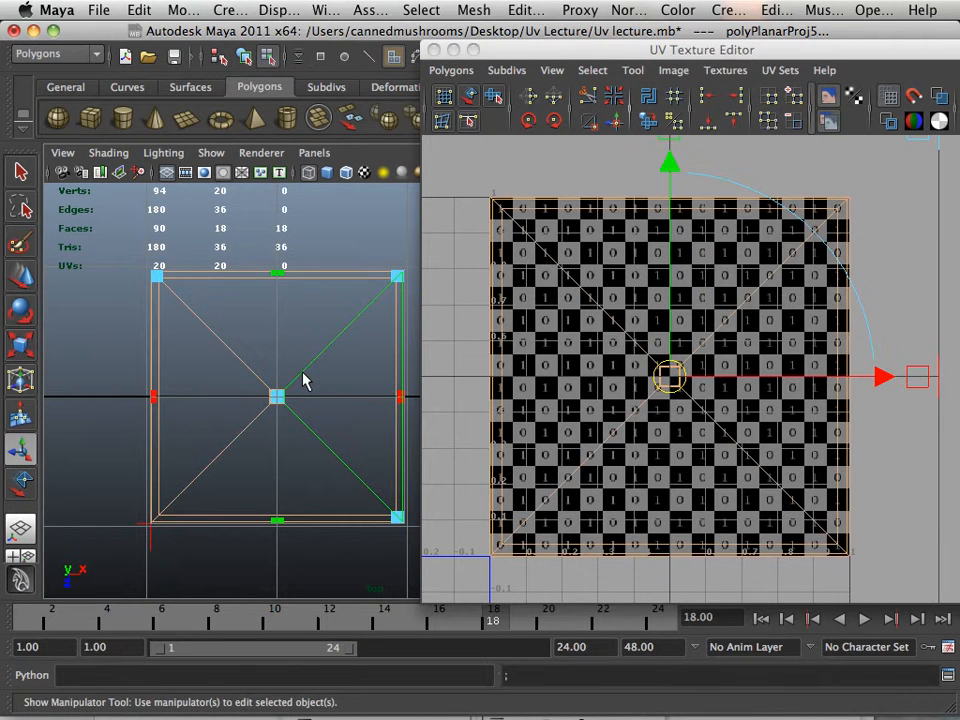
click(141, 366)
- Examine the checker texture on the pyramid's underside in the perspective view
key(space)
key(space)
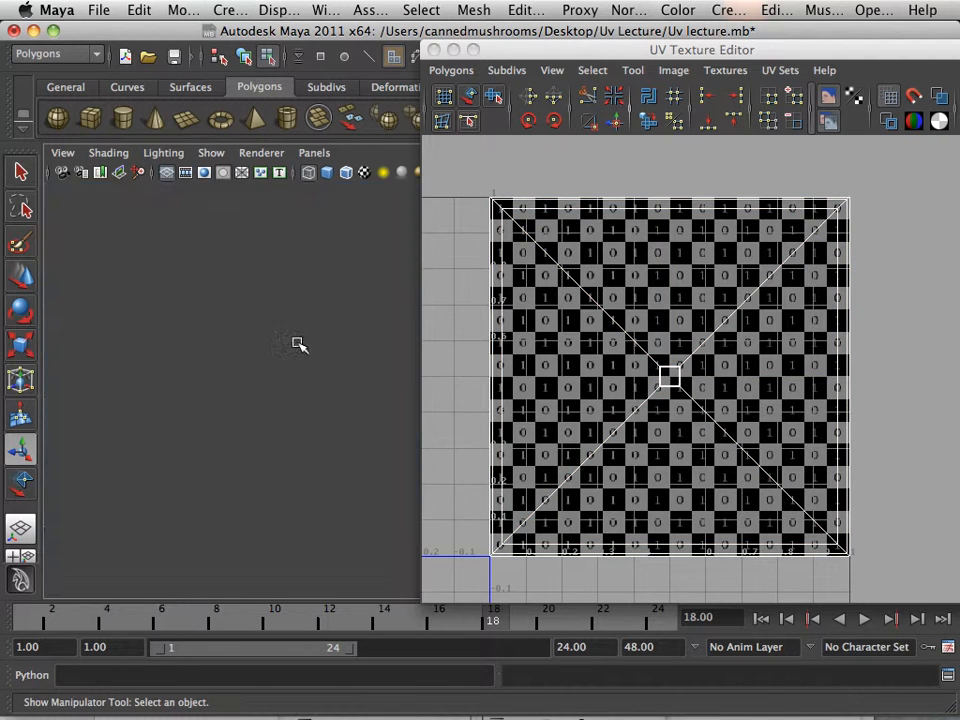
key(space)
key(space)
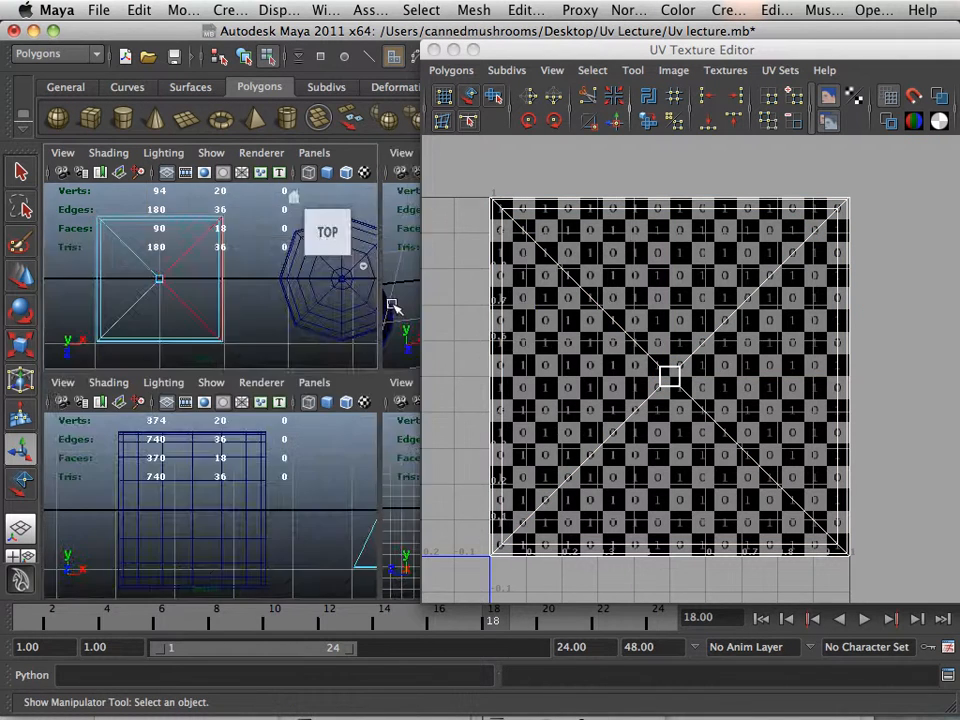
alt+drag(343, 336, 300, 420)
alt+right_drag(300, 420, 343, 473)
alt+middle_drag(279, 447, 322, 442)
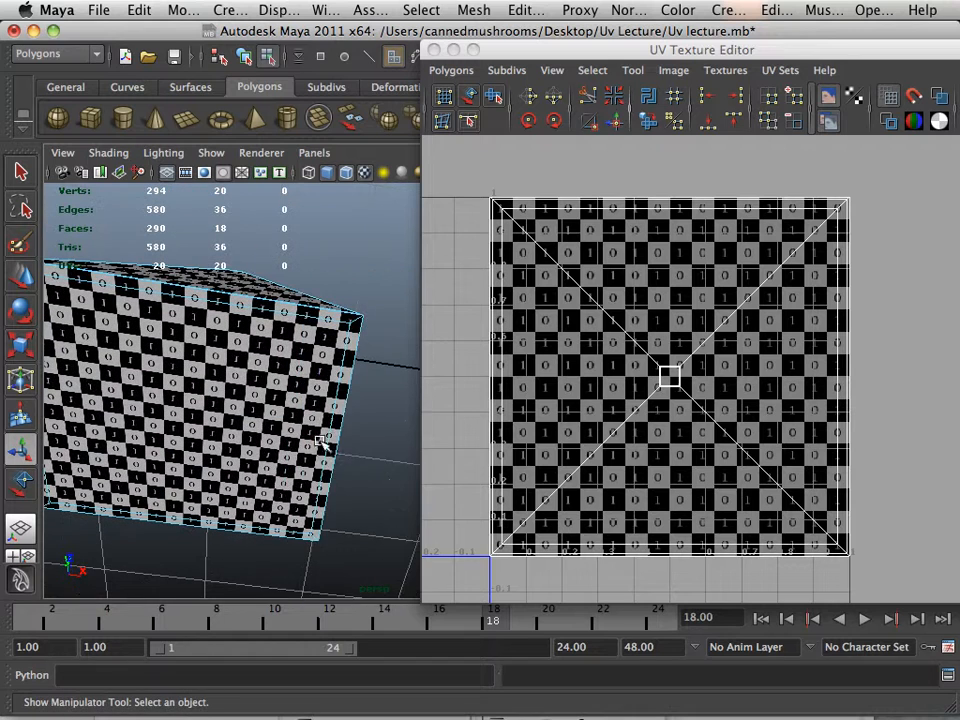
- Select the pyramid's large base face and the four narrow border faces around it
right_drag(340, 346, 343, 392)
click(291, 386)
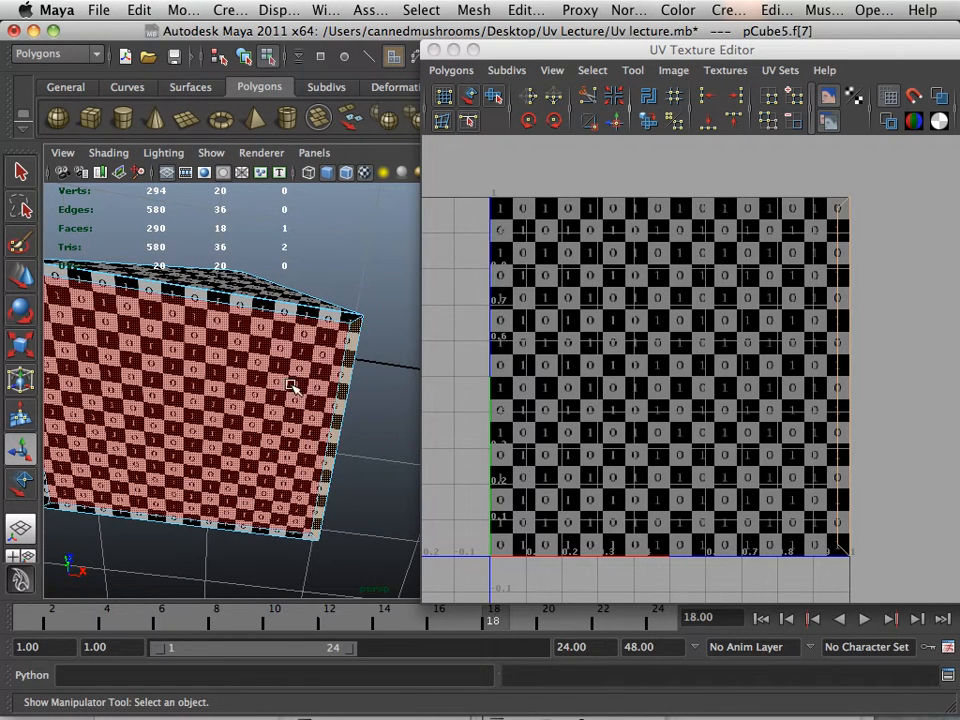
shift+click(297, 313)
alt+middle_drag(156, 384, 317, 388)
shift+click(199, 393)
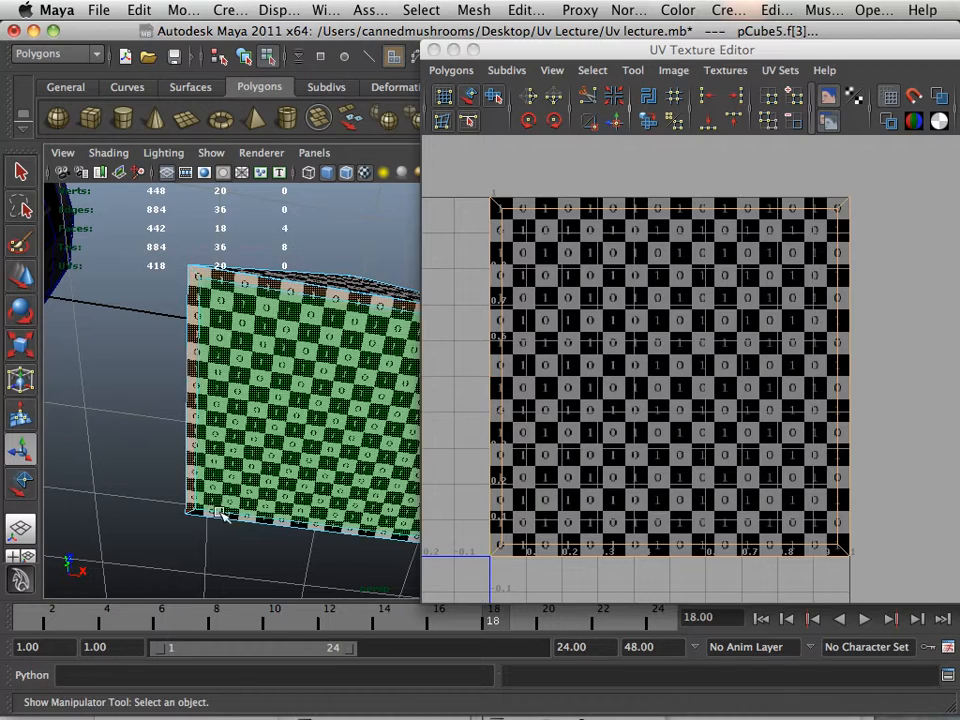
alt+drag(175, 385, 221, 467)
- Apply Planar Mapping to the selected base faces from the top view and move their UV shell left of the checker square
key(space)
key(space)
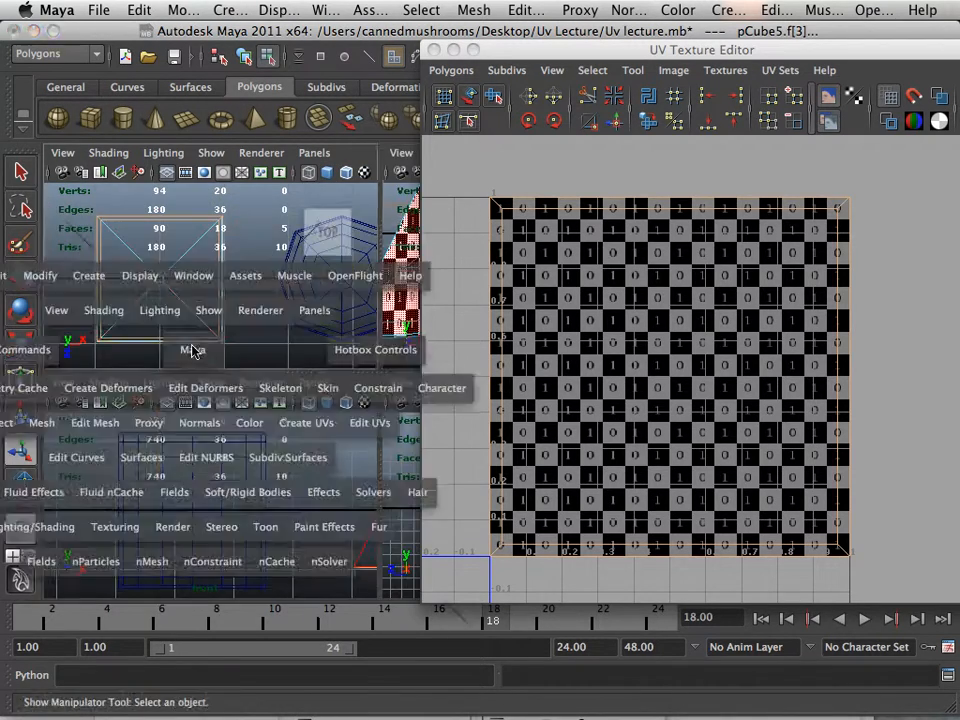
click(729, 10)
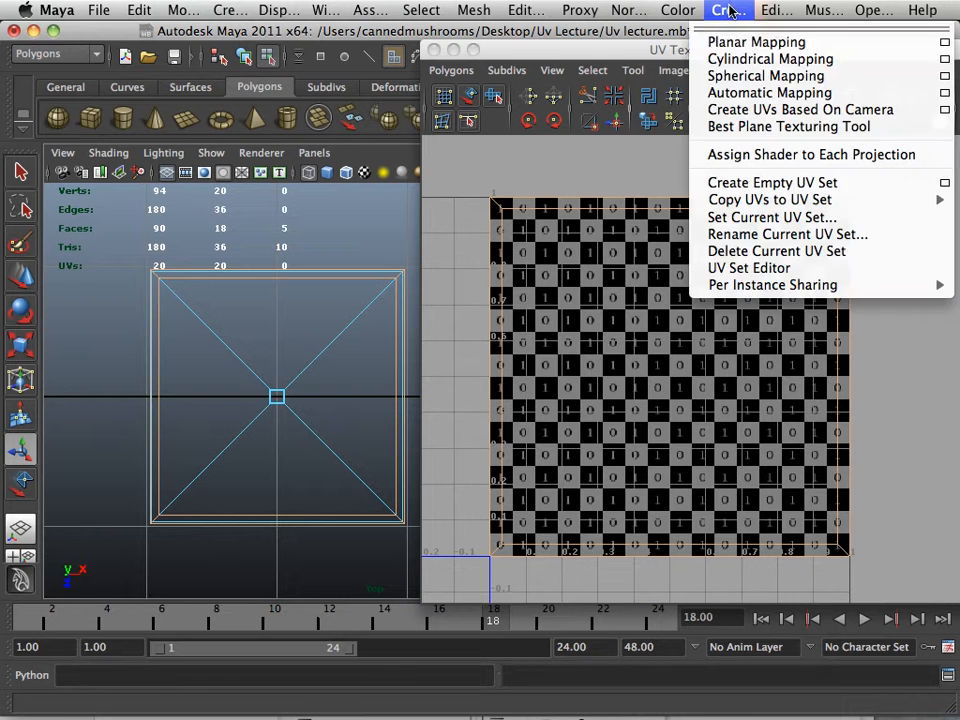
click(730, 41)
scroll(514, 369, down, 4)
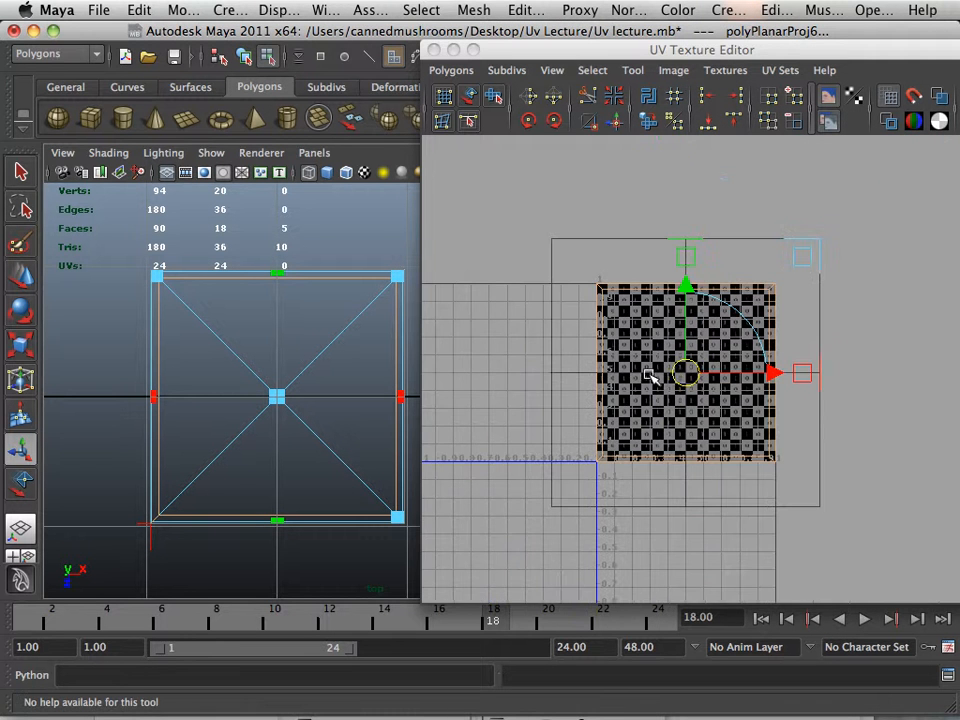
drag(681, 378, 456, 373)
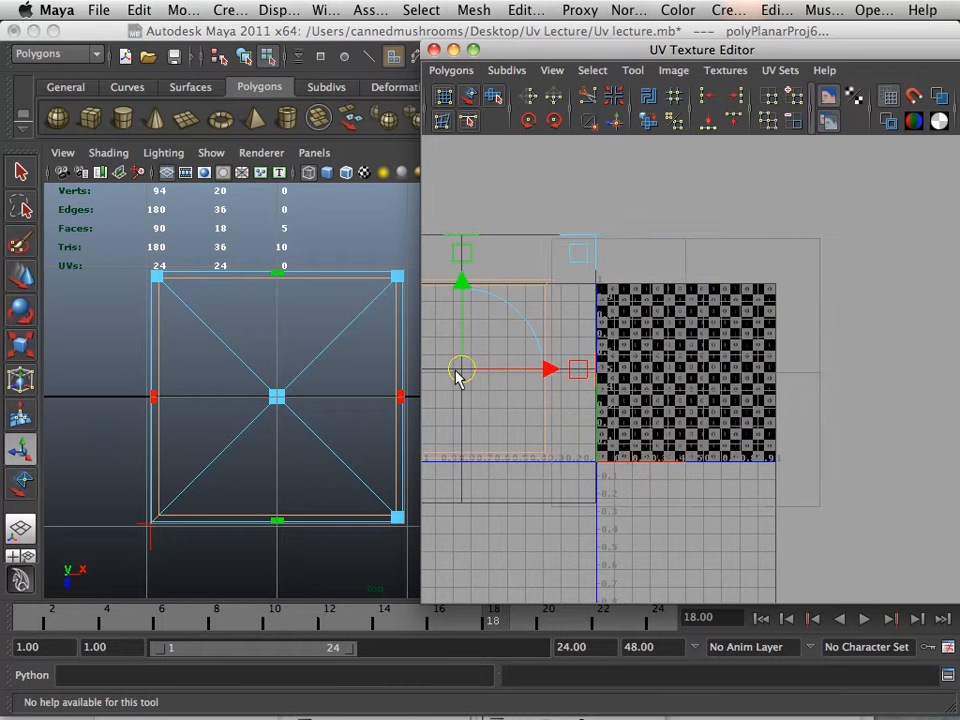
click(664, 537)
- Select the remaining pyramid faces in the UV layout and examine the checker texture on the pyramid's sides in the perspective view
alt+middle_drag(524, 397, 484, 400)
drag(637, 352, 717, 428)
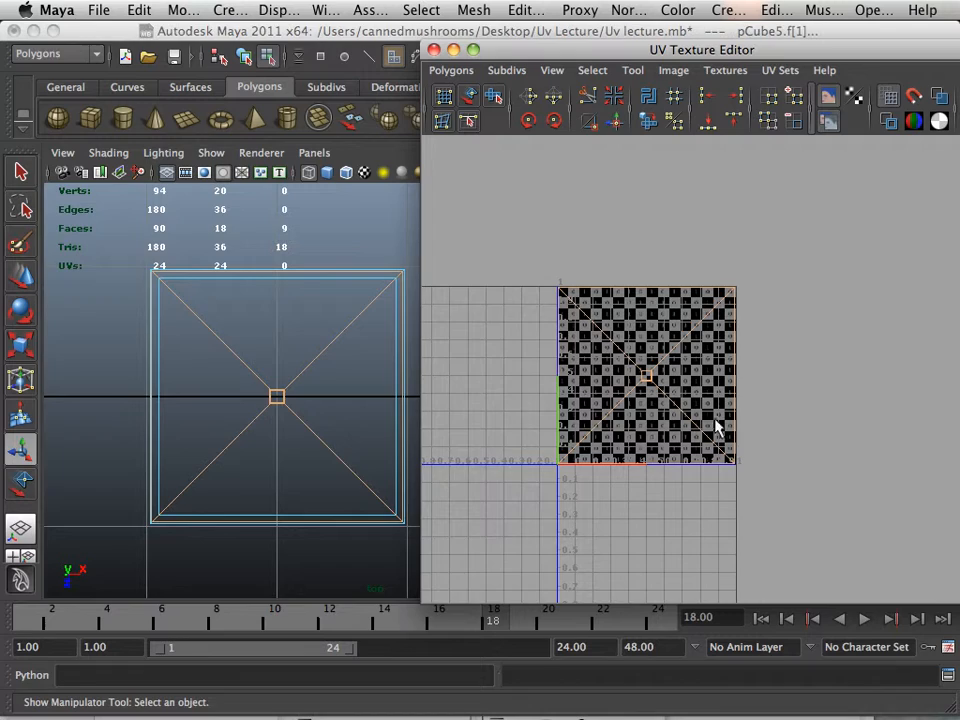
key(space)
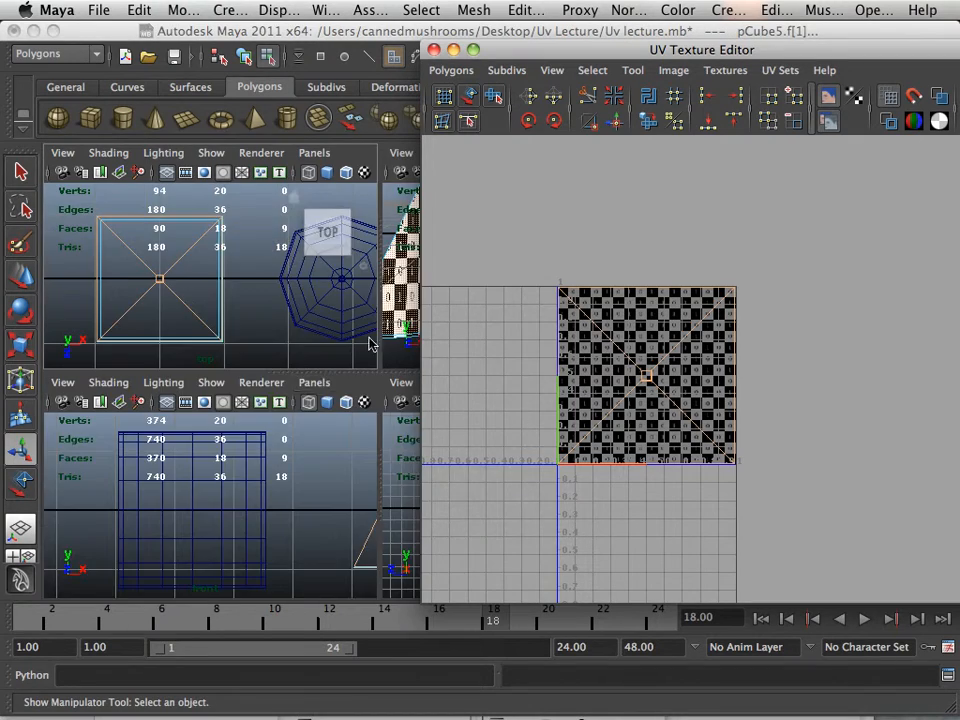
key(space)
alt+drag(323, 360, 285, 372)
alt+middle_drag(285, 372, 318, 402)
alt+right_drag(318, 402, 373, 431)
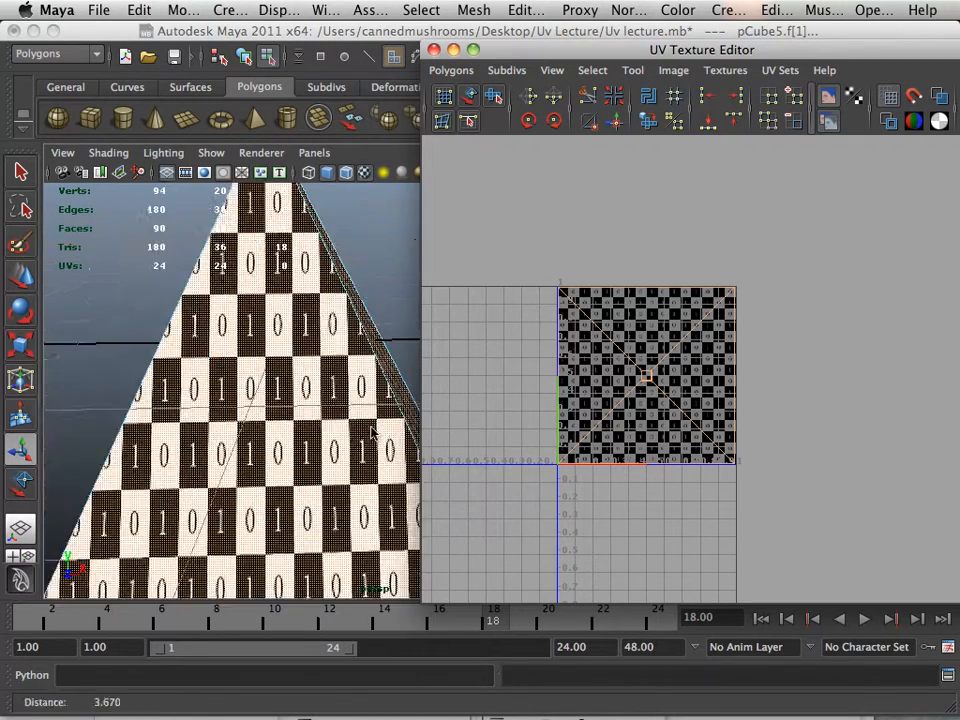
alt+drag(295, 426, 402, 432)
alt+right_drag(402, 432, 300, 325)
alt+drag(300, 325, 184, 416)
alt+right_drag(272, 382, 321, 390)
alt+middle_drag(321, 390, 316, 462)
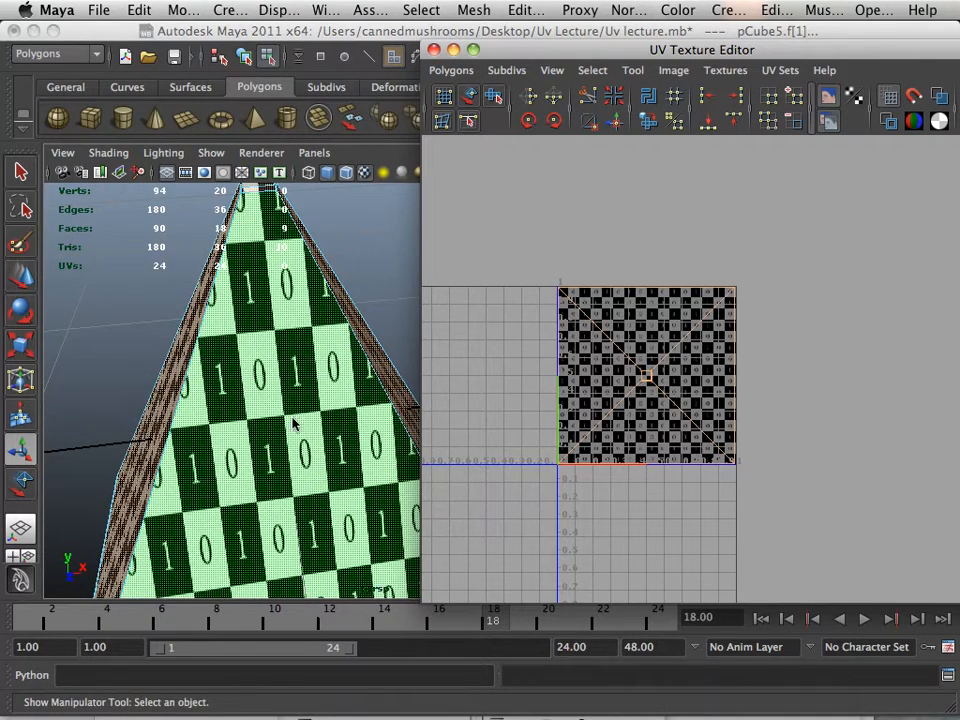
alt+right_drag(293, 424, 255, 408)
alt+drag(255, 408, 231, 286)
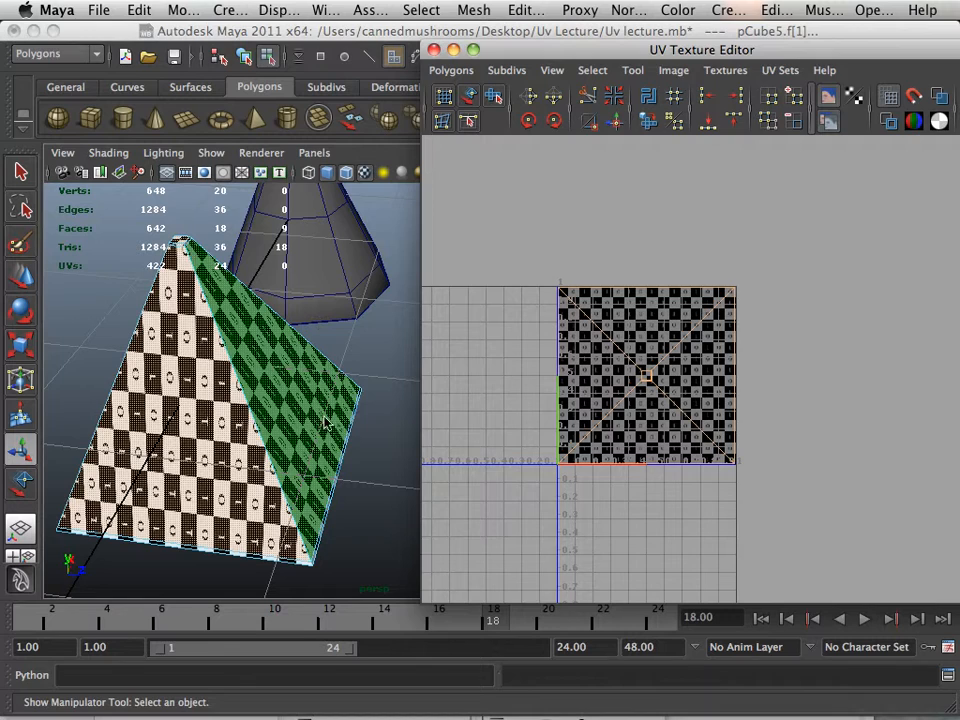
alt+drag(294, 364, 215, 350)
alt+middle_drag(279, 244, 231, 403)
alt+right_drag(231, 403, 290, 403)
alt+drag(230, 406, 206, 386)
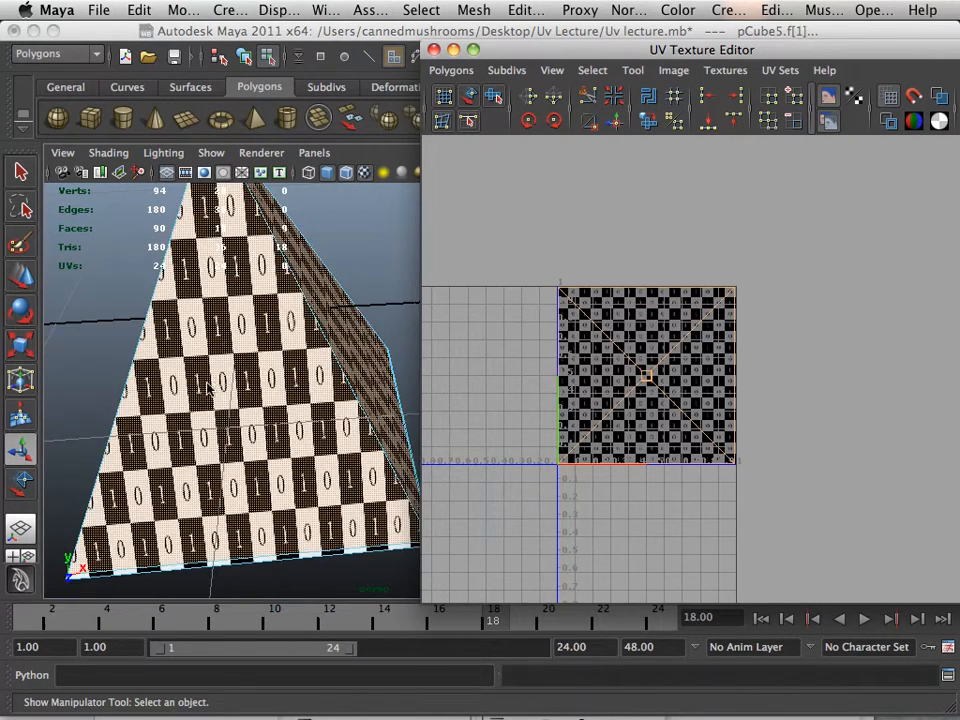
alt+middle_drag(206, 386, 203, 425)
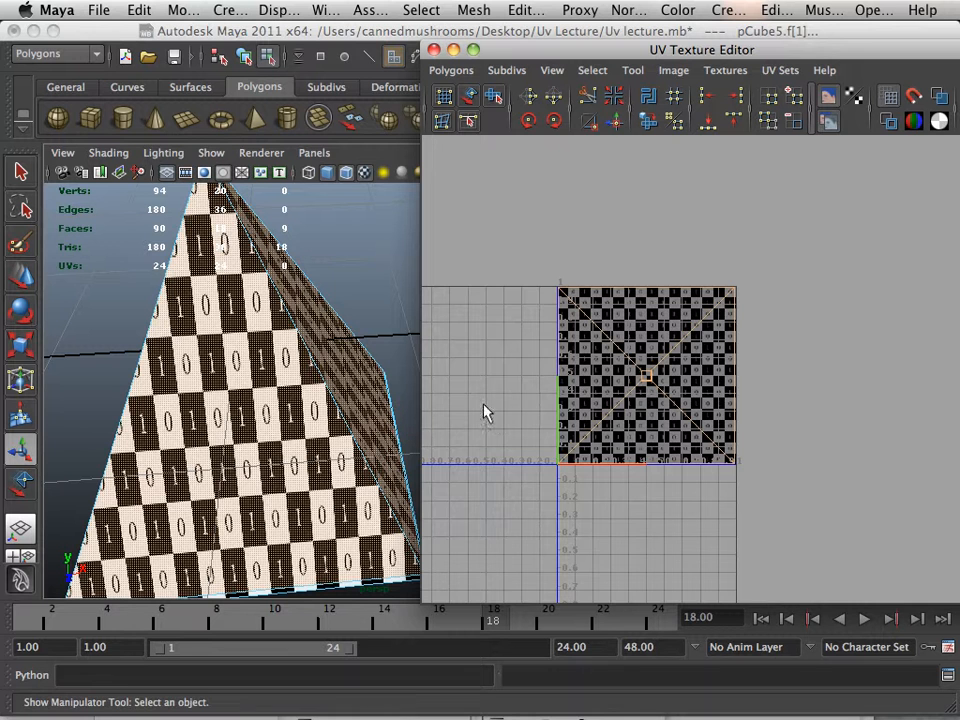
- Select the pyramid shell's upper-right diagonal edge and its short corner edge in the UV layout
scroll(705, 383, up, 4)
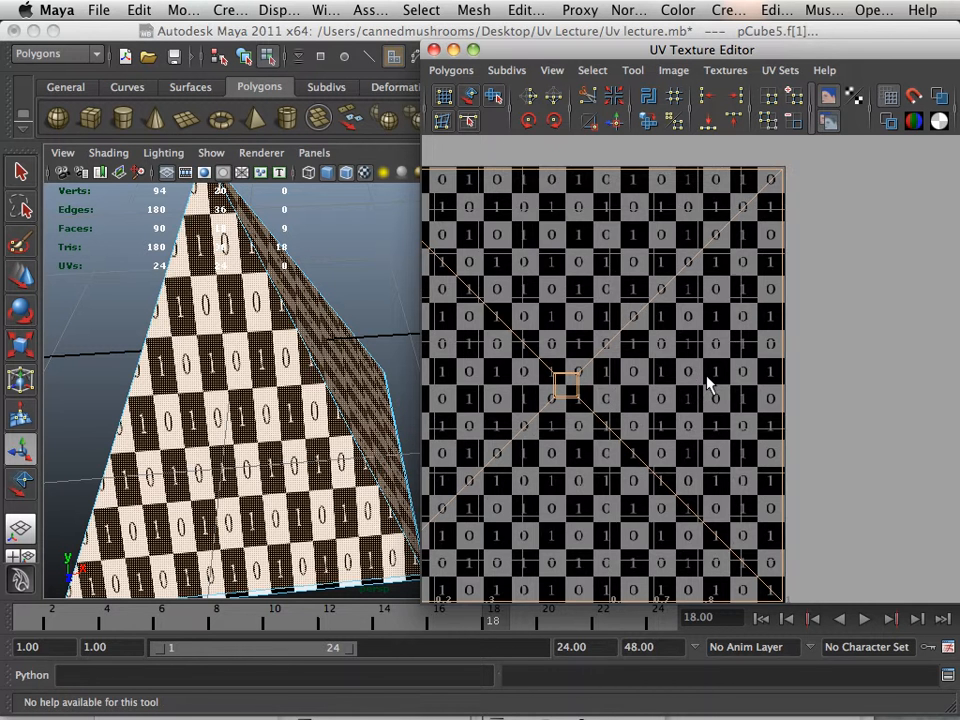
right_drag(627, 323, 676, 312)
click(637, 314)
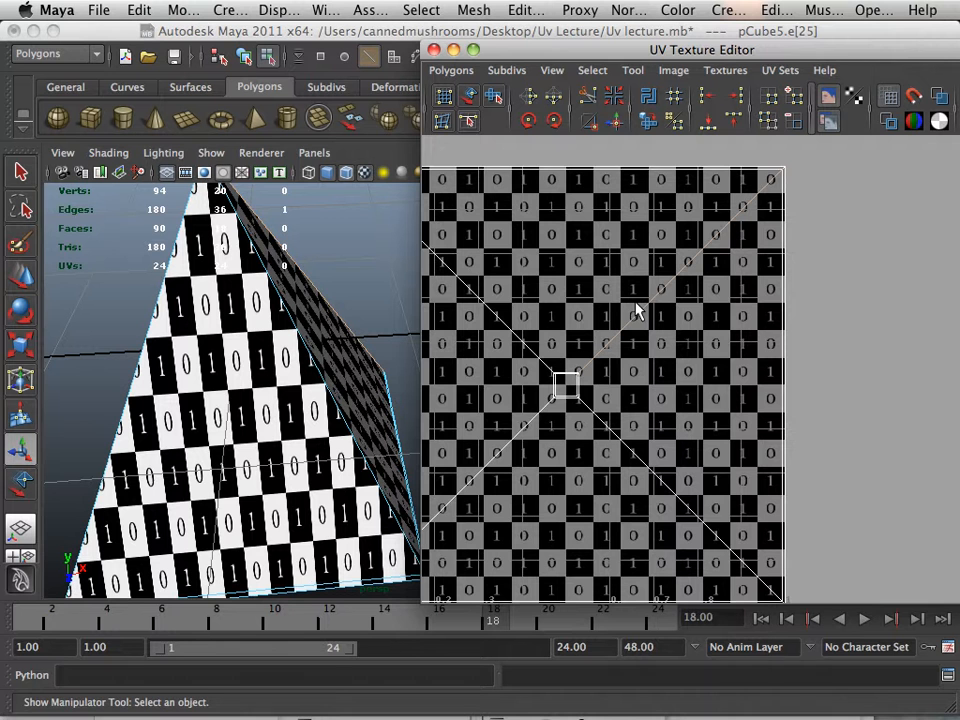
alt+middle_drag(688, 298, 553, 321)
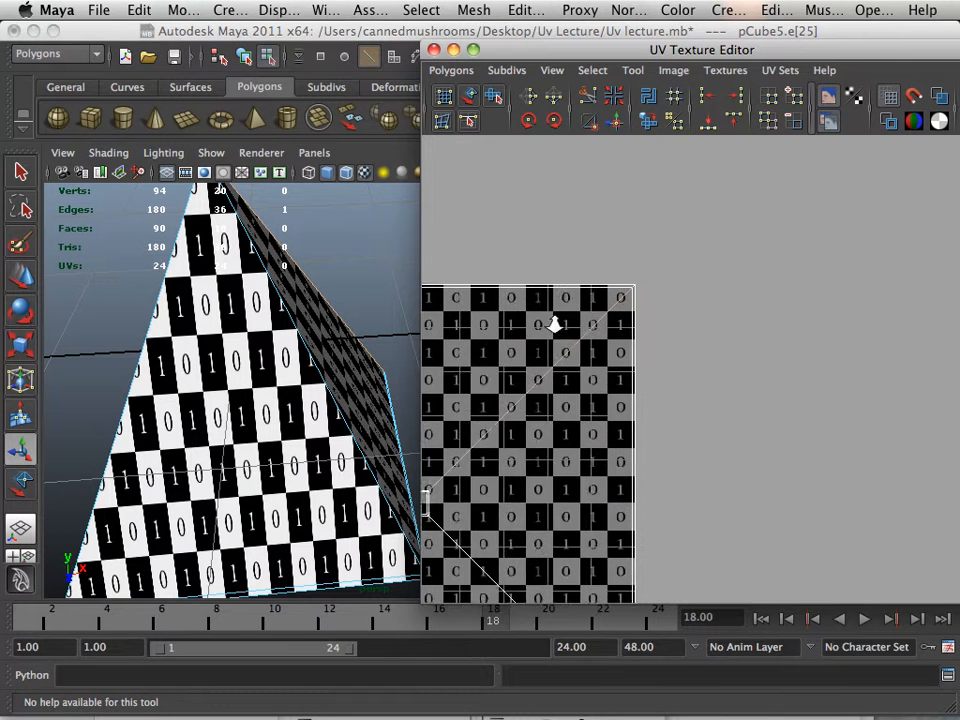
alt+right_drag(553, 321, 769, 378)
alt+middle_drag(593, 270, 654, 406)
alt+right_drag(654, 406, 891, 468)
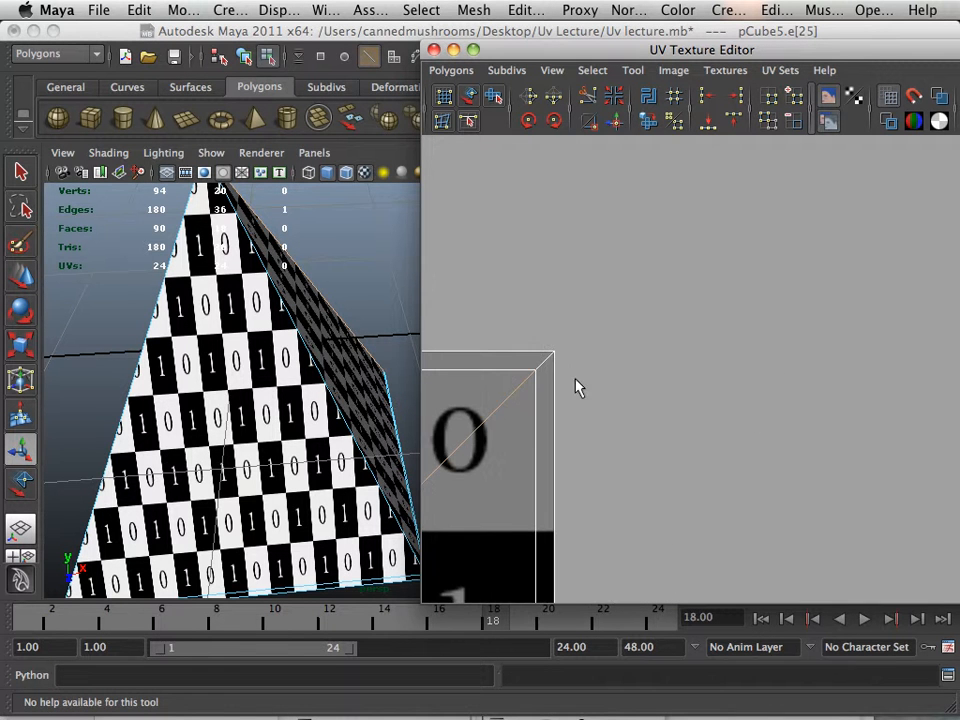
shift+click(542, 360)
- Add the lower-right diagonal edge and its short corner edge to the edge selection in the UV layout
alt+right_drag(612, 398, 615, 476)
alt+middle_drag(615, 476, 728, 238)
alt+right_drag(620, 330, 560, 421)
alt+middle_drag(560, 421, 647, 239)
alt+right_drag(647, 239, 392, 306)
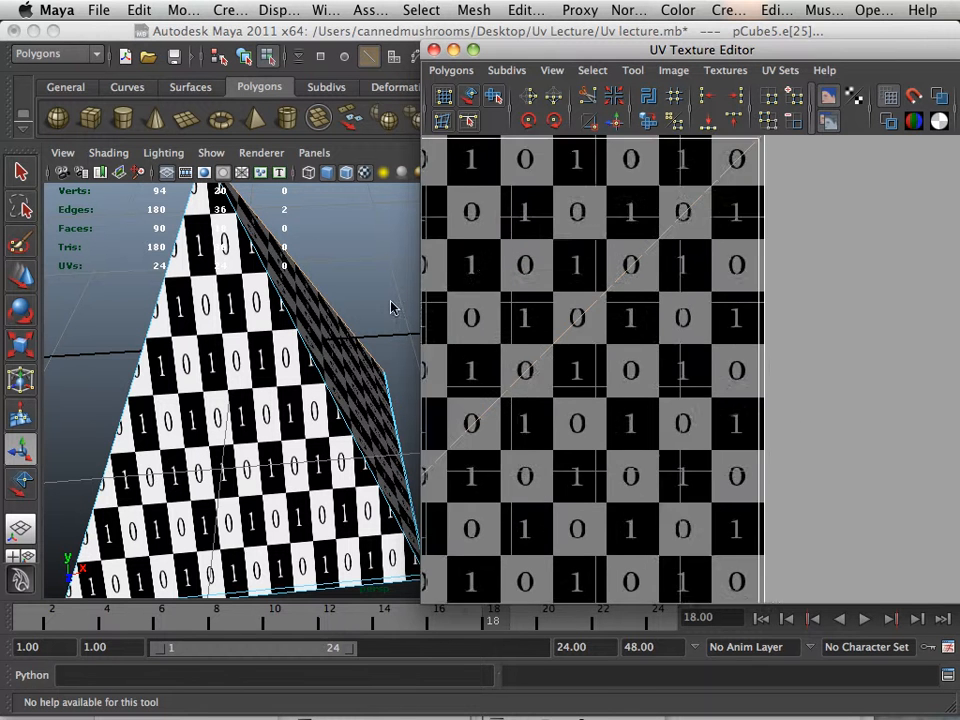
alt+middle_drag(609, 422, 735, 237)
alt+middle_drag(534, 368, 465, 197)
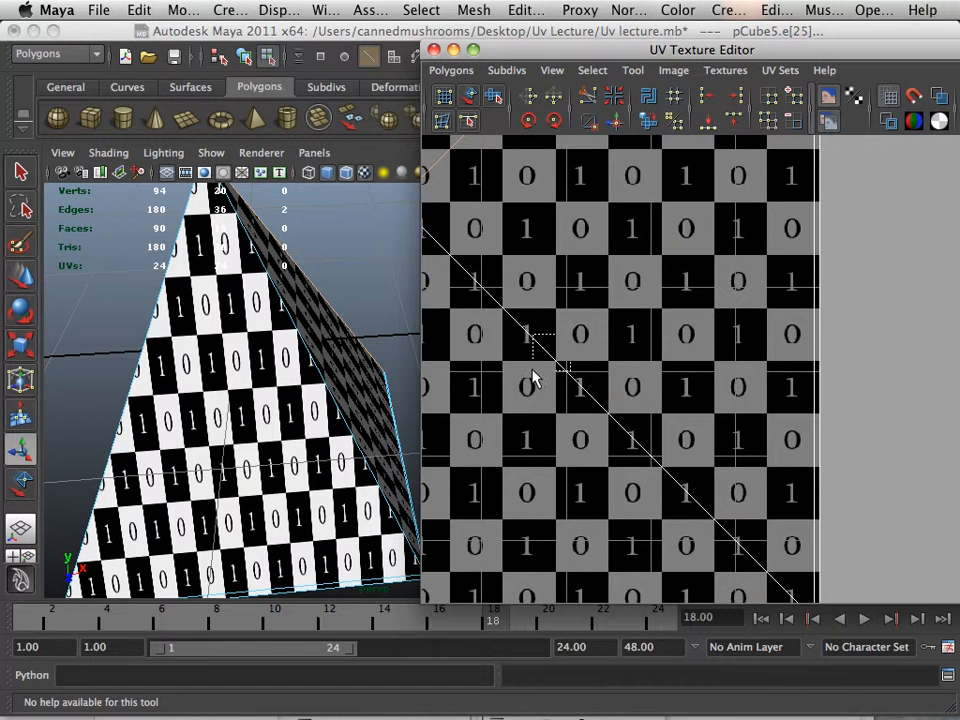
shift+drag(533, 371, 533, 371)
alt+middle_drag(664, 405, 556, 187)
alt+right_drag(590, 280, 794, 535)
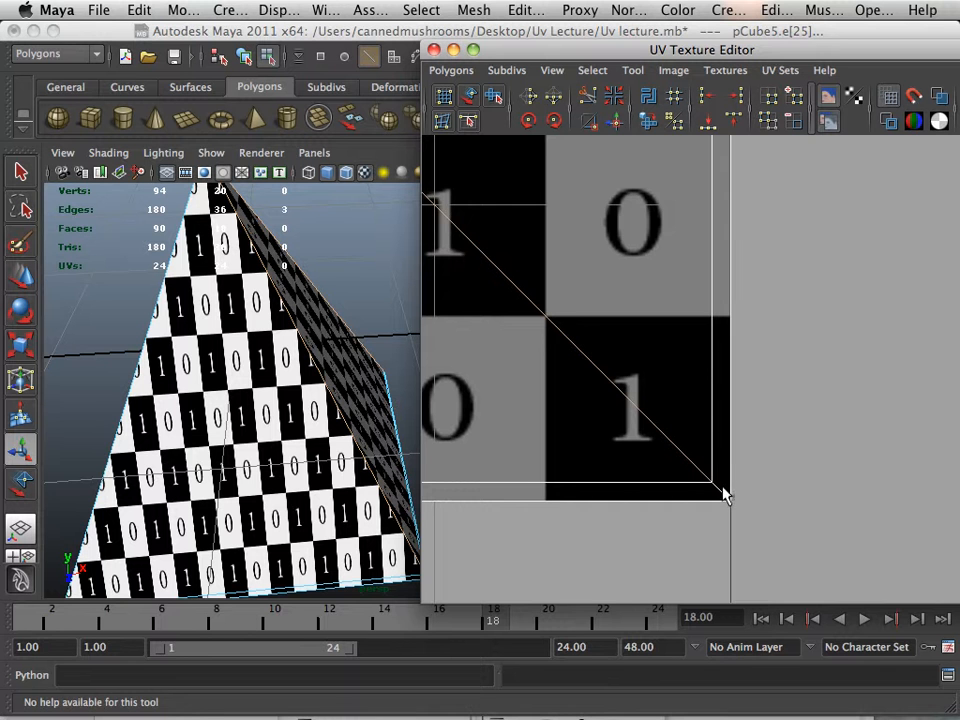
shift+click(621, 483)
- Add the lower-left diagonal edge and its short corner edge to the edge selection in the UV layout
alt+middle_drag(536, 431, 836, 440)
alt+right_drag(836, 440, 700, 364)
alt+middle_drag(508, 379, 774, 390)
alt+middle_drag(530, 359, 802, 393)
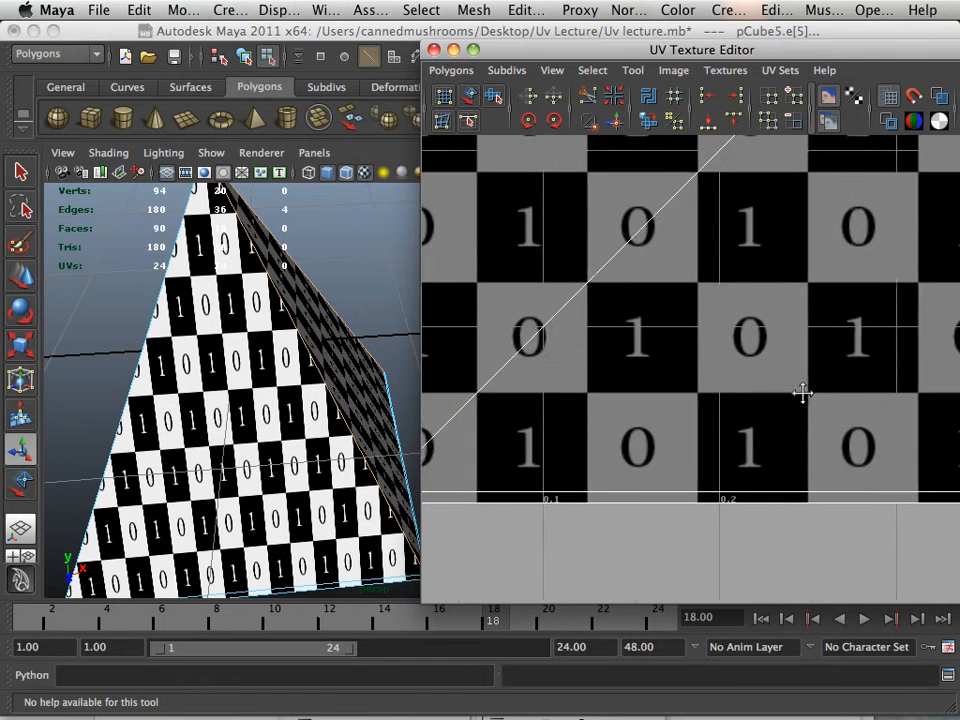
alt+middle_drag(543, 403, 674, 391)
shift+click(605, 389)
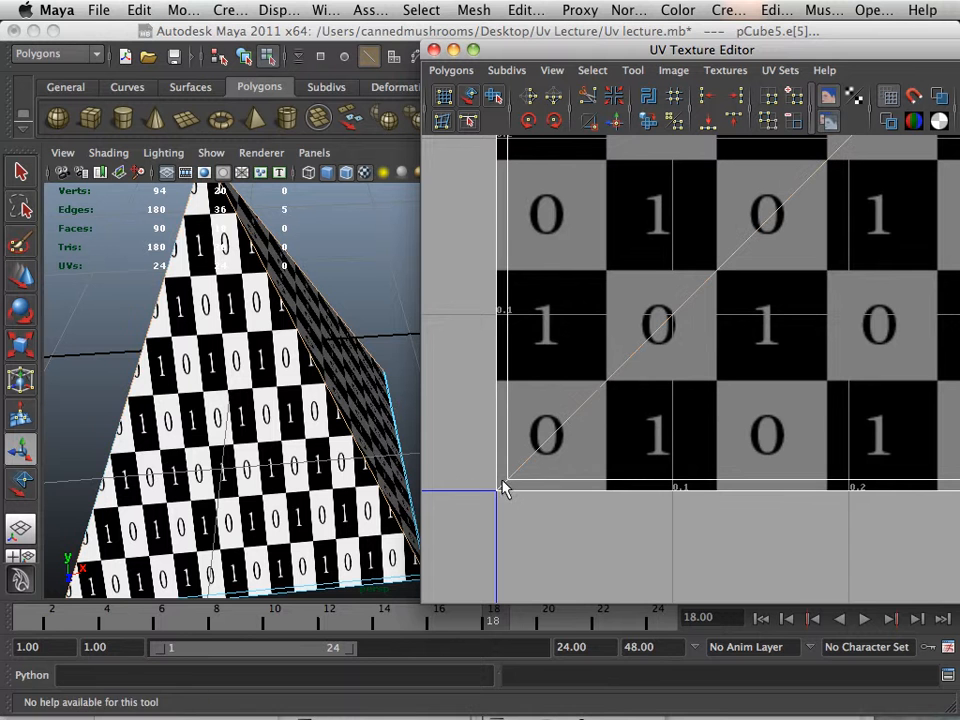
shift+click(510, 480)
- Add the upper-left diagonal edge and its short corner edge to the edge selection in the UV layout
alt+middle_drag(586, 332, 568, 508)
alt+right_drag(563, 385, 542, 275)
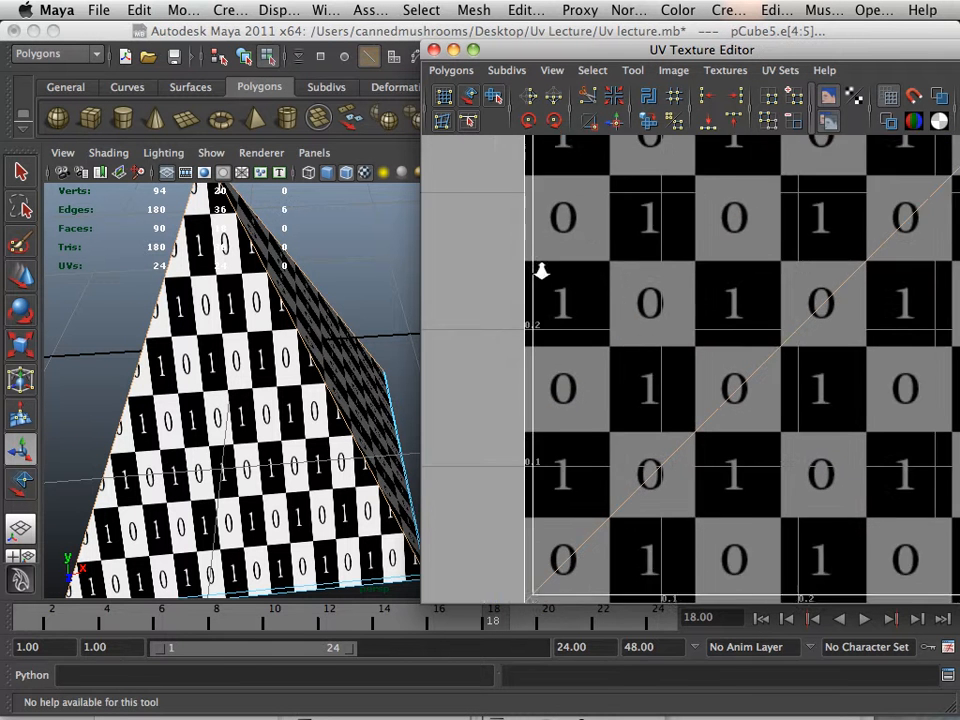
alt+middle_drag(609, 212, 558, 405)
shift+click(578, 388)
scroll(560, 380, up, 3)
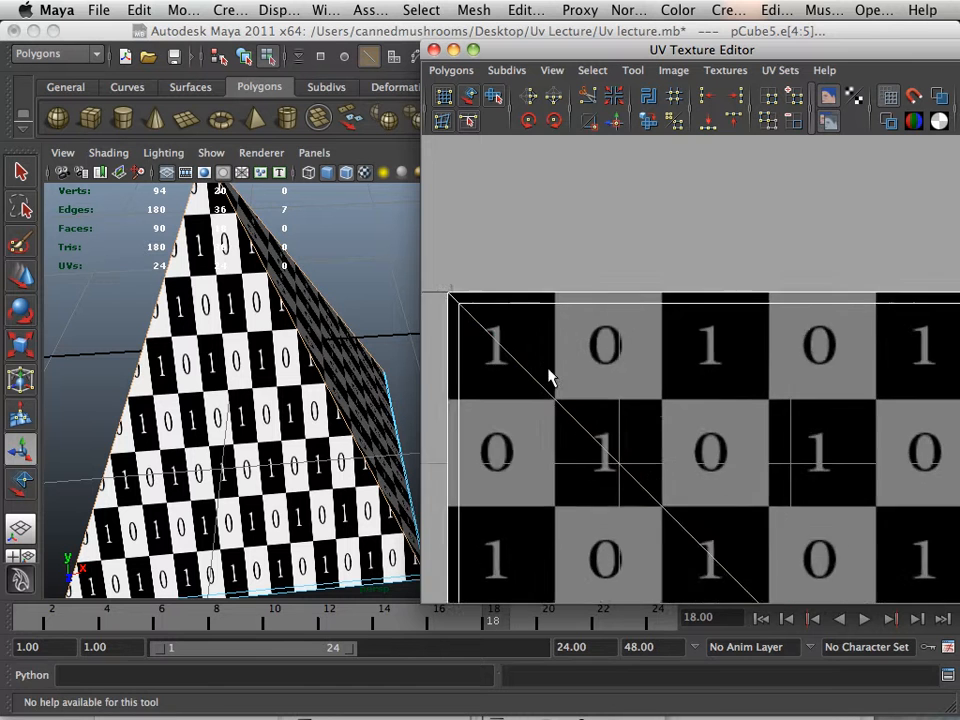
alt+middle_drag(499, 356, 657, 407)
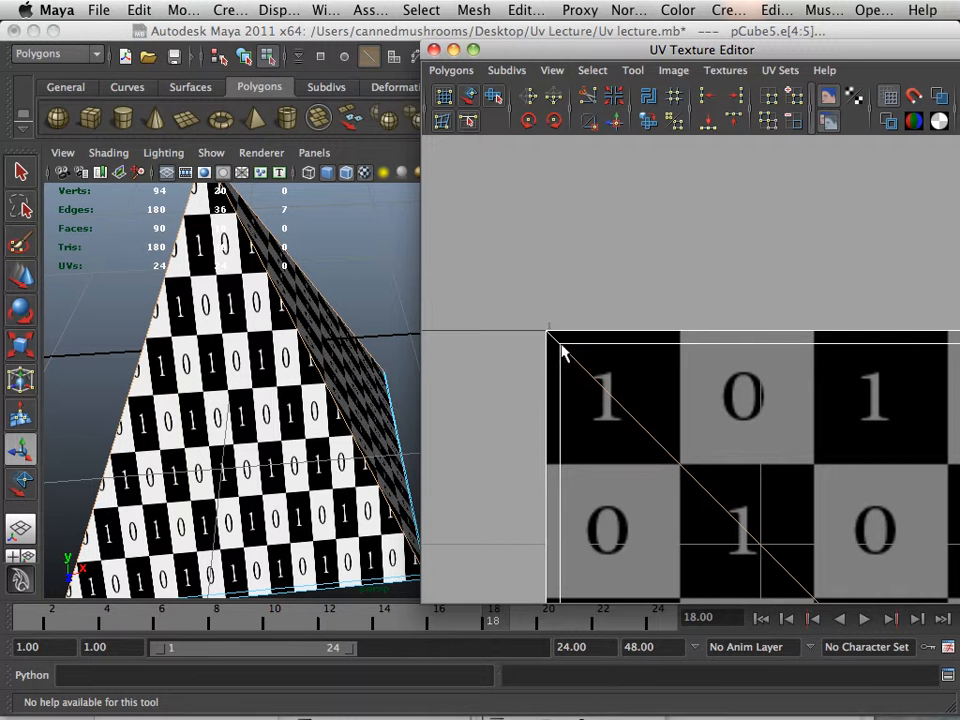
shift+click(553, 337)
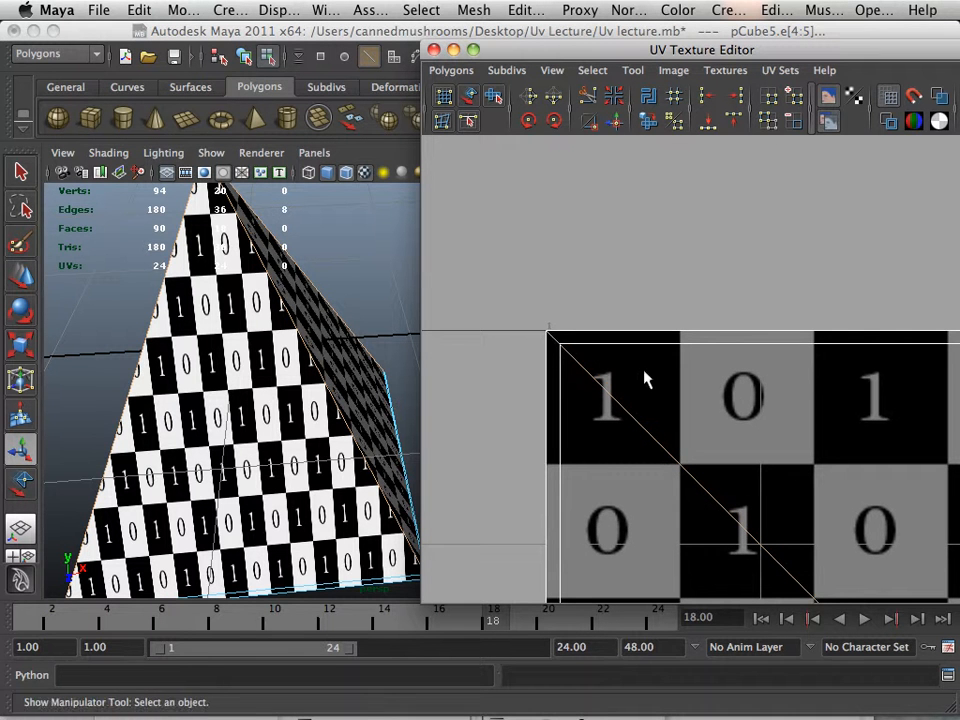
- Cut the pyramid's UVs along the selected diagonal and corner edges
alt+right_drag(743, 402, 431, 339)
alt+middle_drag(760, 438, 555, 354)
alt+right_drag(750, 400, 446, 334)
alt+middle_drag(681, 405, 529, 347)
alt+right_drag(716, 399, 613, 381)
click(588, 96)
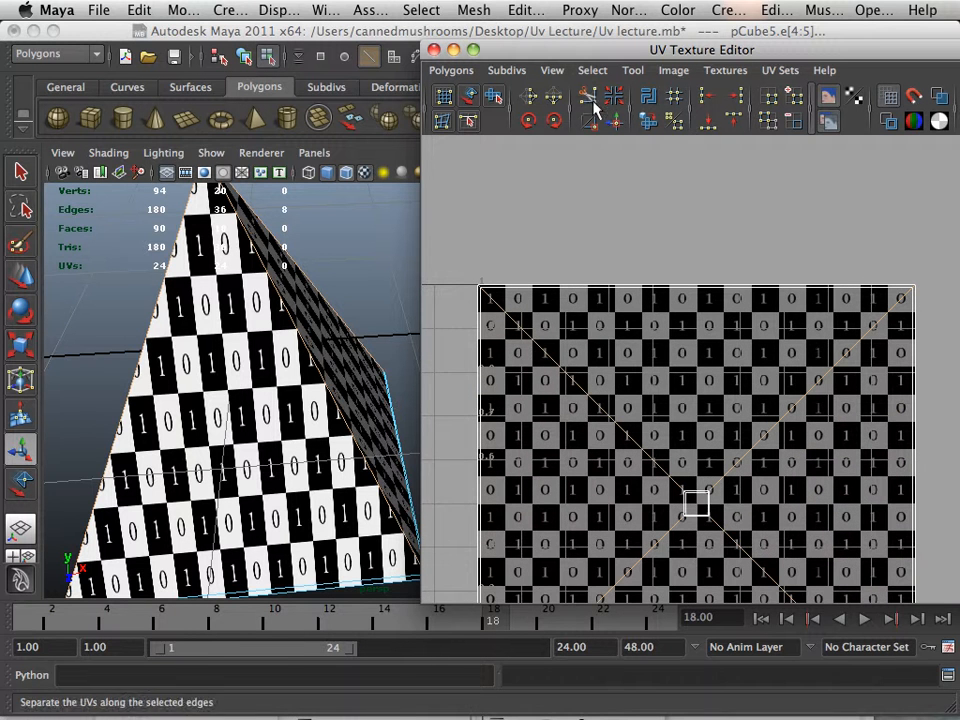
- Select the UVs at the two upper corners of the pyramid shell and unfold them
alt+middle_drag(716, 510, 676, 340)
alt+right_drag(676, 340, 857, 456)
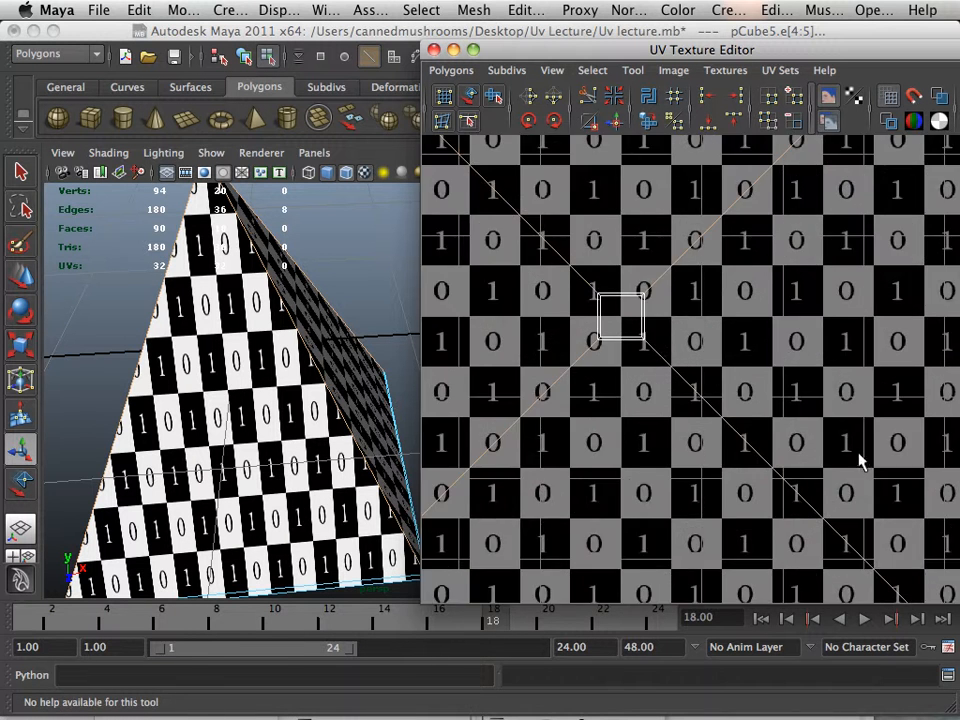
alt+middle_drag(668, 339, 735, 420)
alt+right_drag(735, 420, 934, 535)
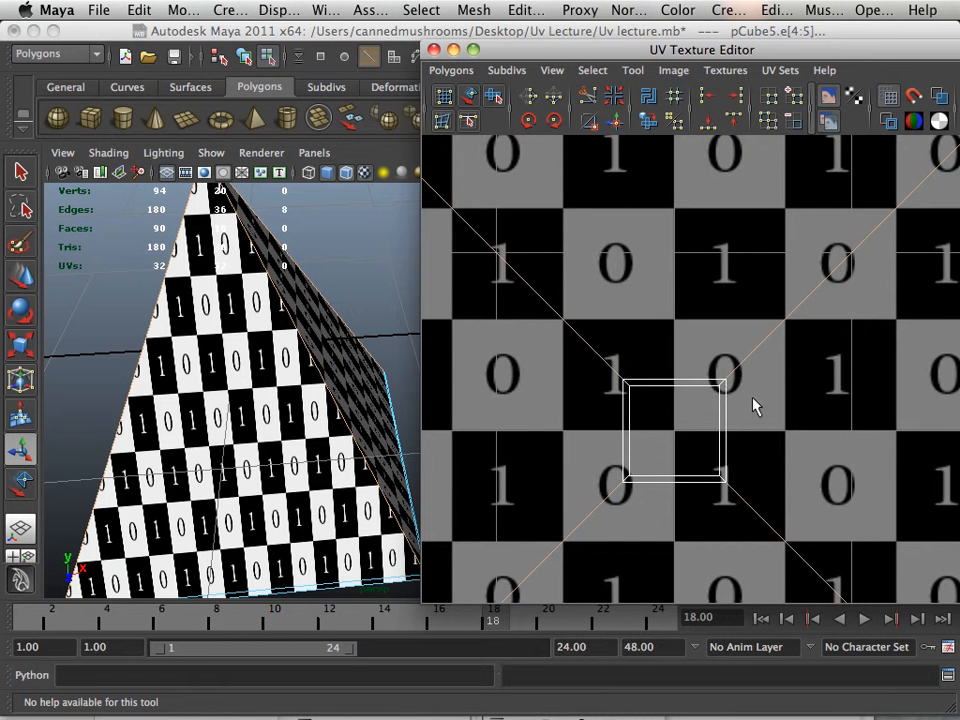
alt+right_drag(755, 405, 573, 336)
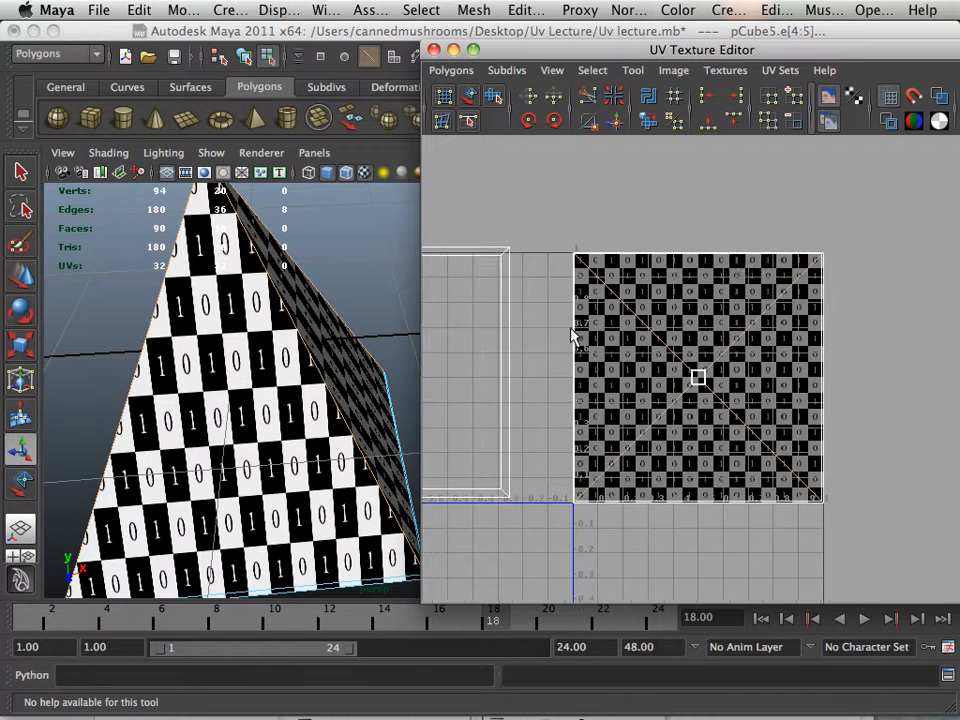
alt+middle_drag(573, 336, 532, 326)
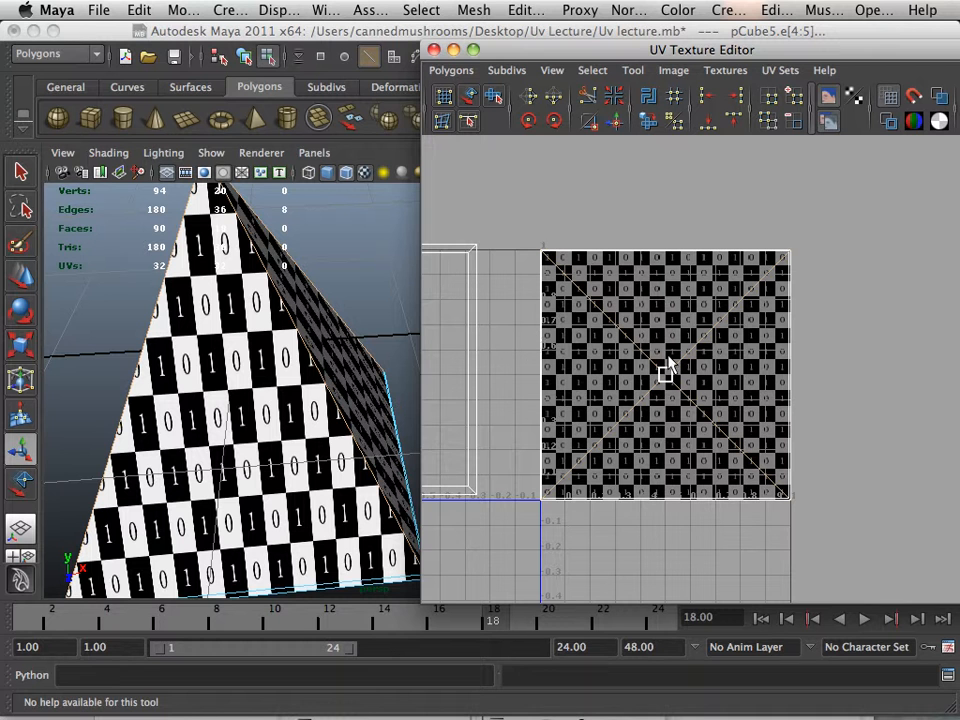
click(728, 358)
right_drag(708, 347, 772, 333)
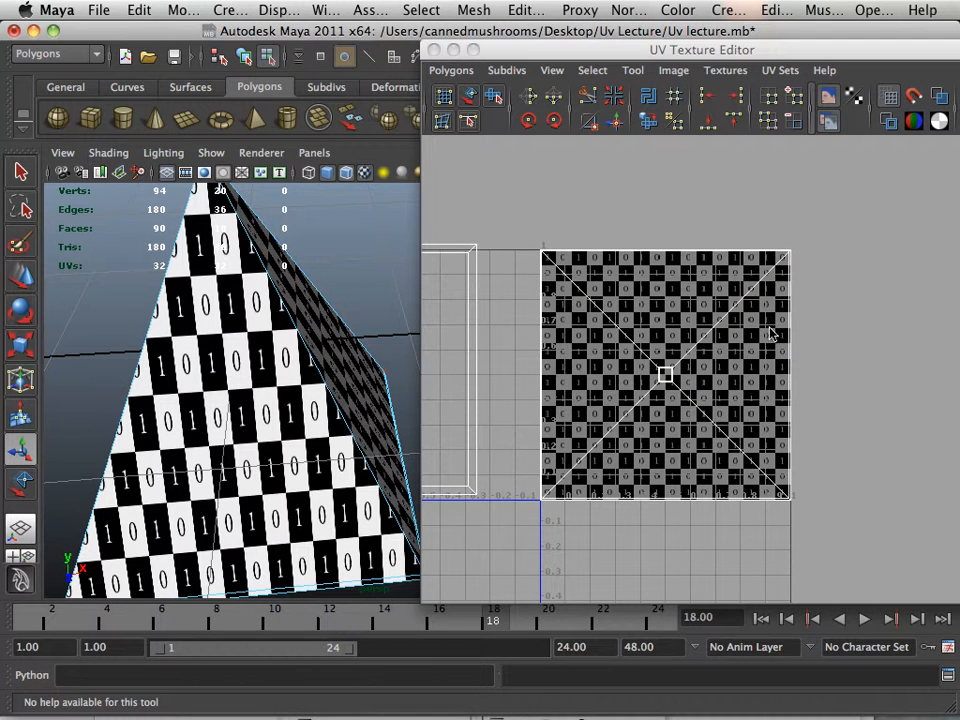
drag(506, 226, 552, 240)
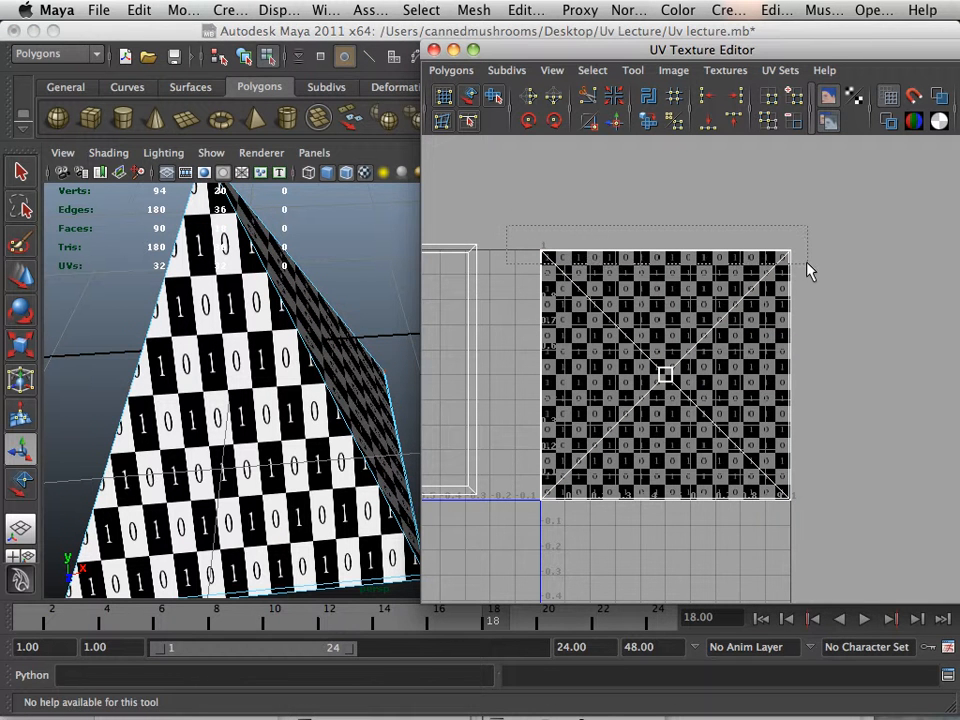
drag(810, 270, 810, 270)
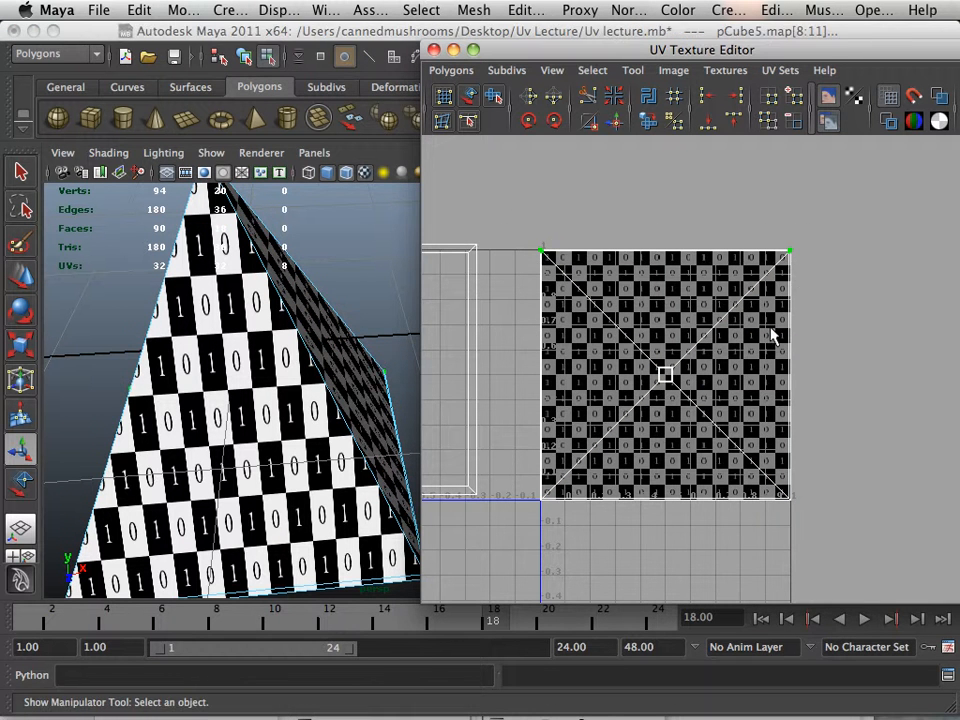
click(649, 122)
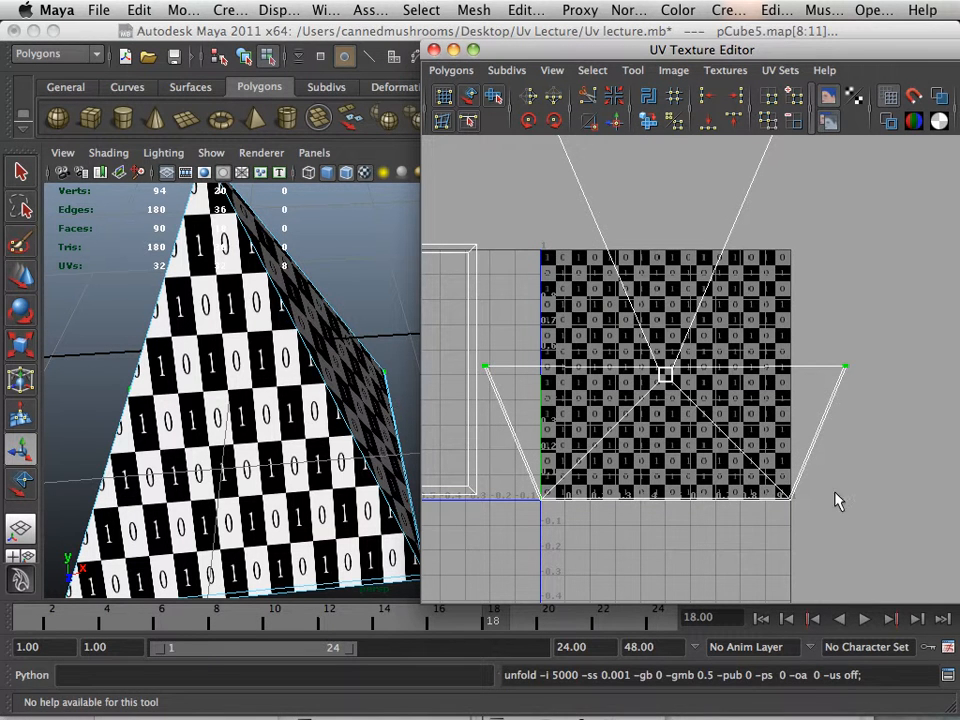
- Select the UVs at the two lower corners of the pyramid shell and unfold them
drag(827, 489, 718, 508)
drag(508, 551, 508, 551)
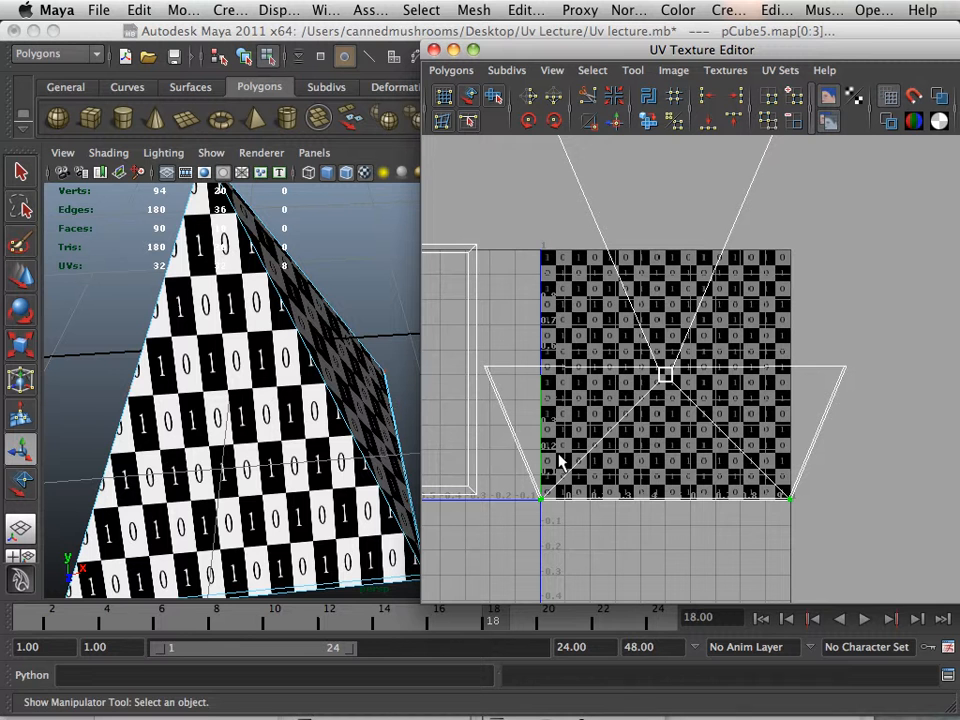
click(649, 124)
drag(765, 347, 787, 397)
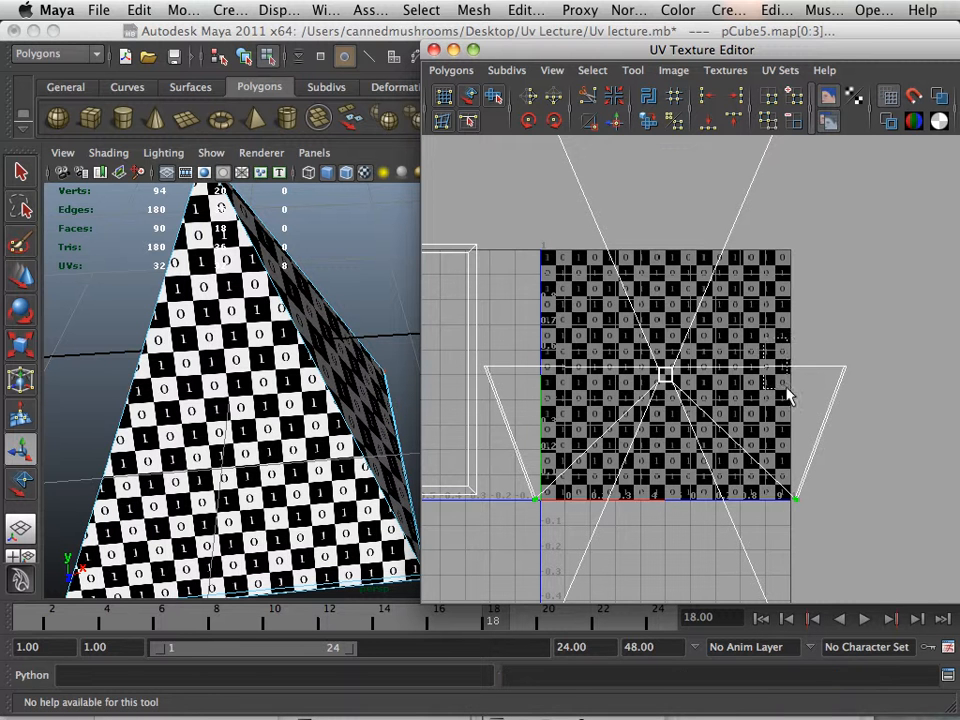
- Unfold the UVs at the right corners of the pyramid shell, and do the same for its left corners
drag(864, 538, 864, 538)
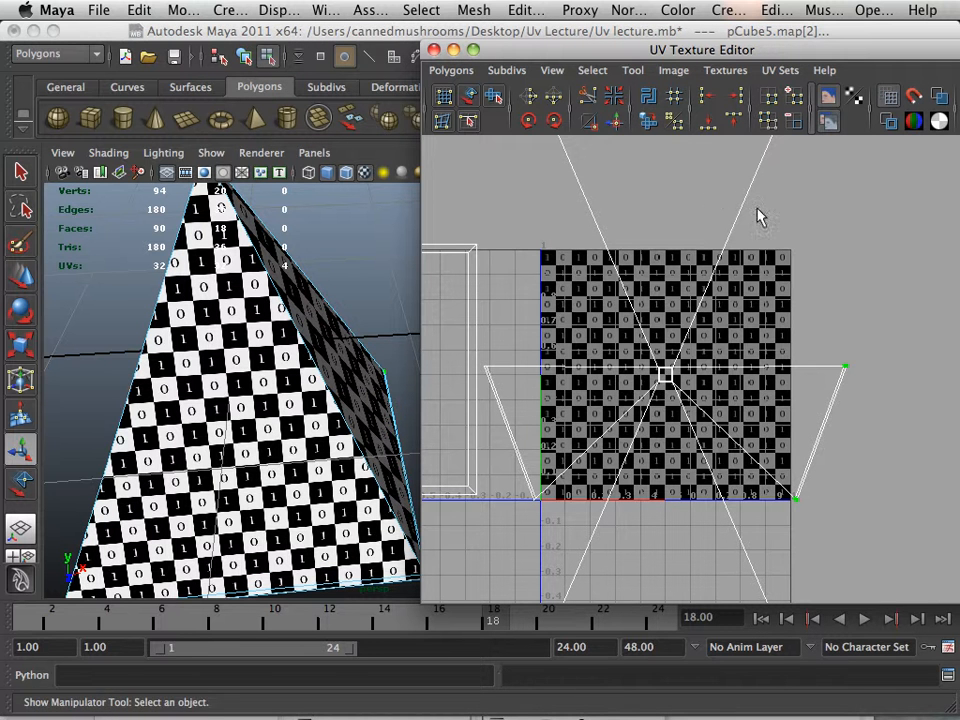
click(649, 124)
click(469, 512)
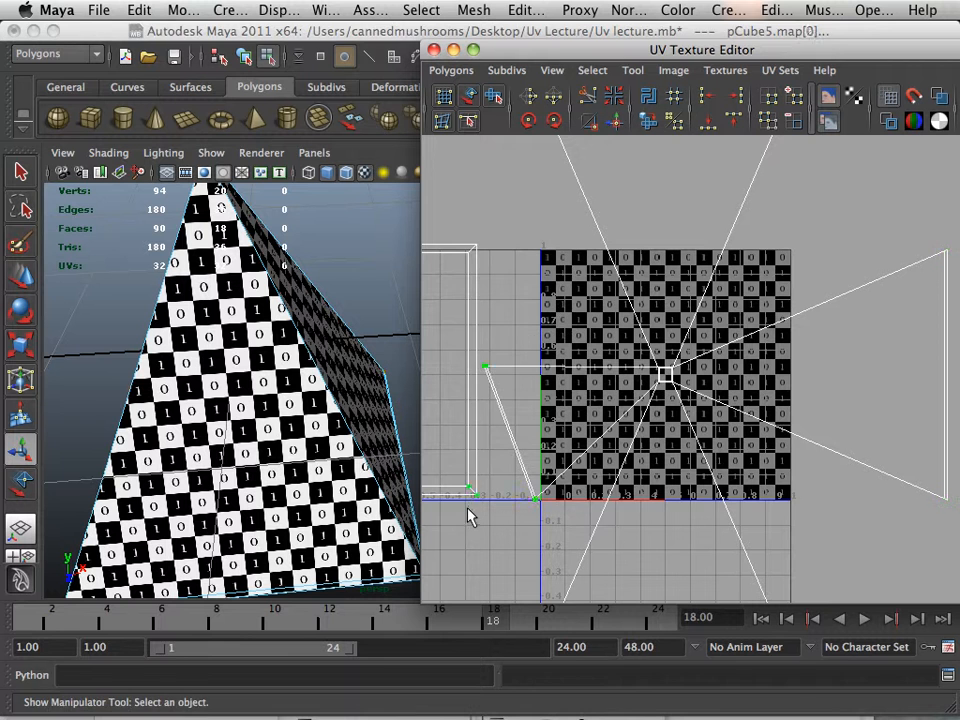
drag(498, 398, 500, 400)
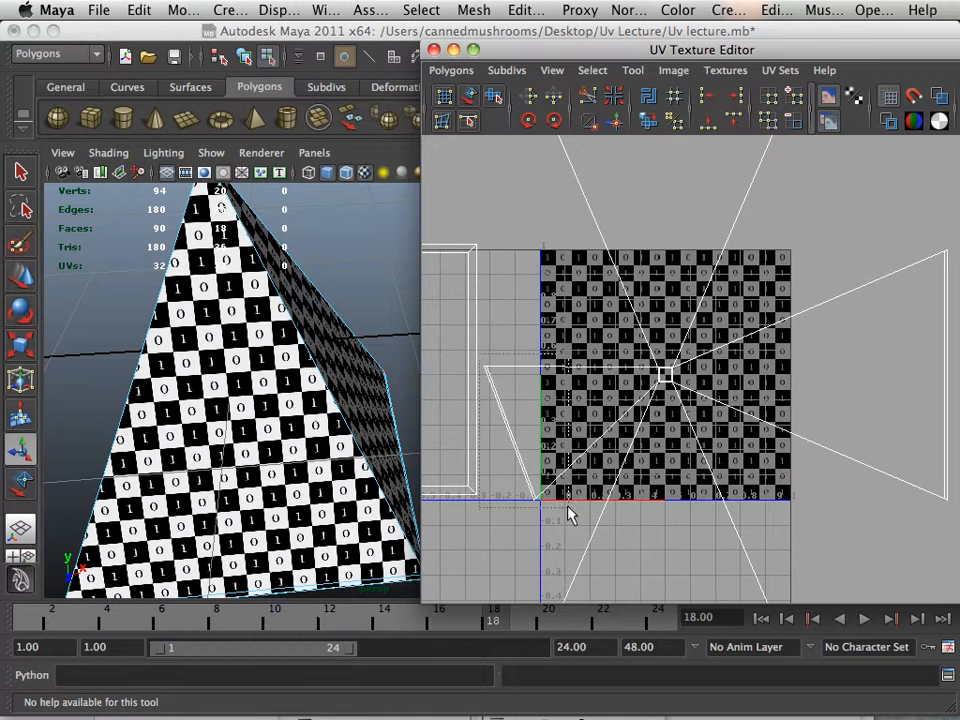
click(643, 122)
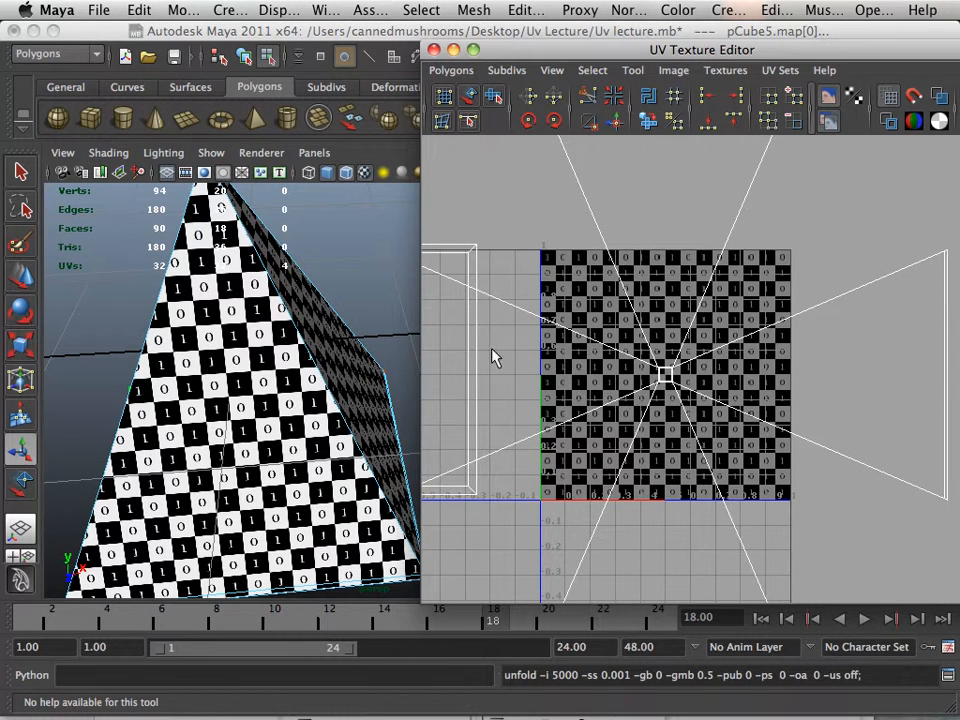
- Examine the checker pattern on the pyramid's sides for remaining stretching and review the full UV layout
alt+right_drag(315, 318, 225, 305)
alt+drag(221, 305, 353, 317)
alt+middle_drag(251, 369, 309, 274)
alt+drag(269, 303, 287, 300)
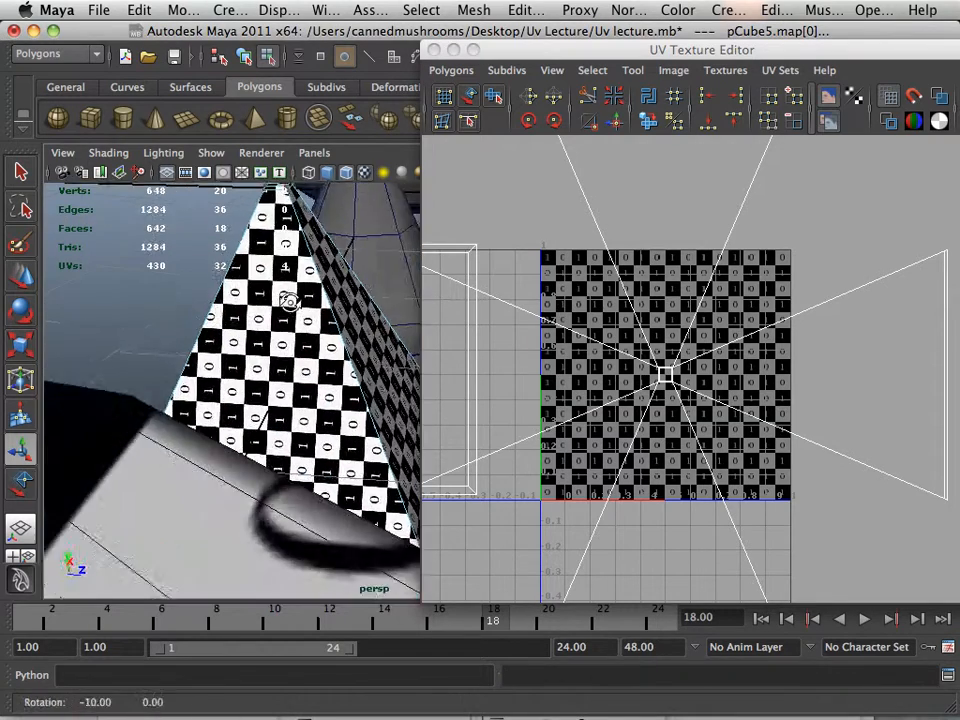
alt+right_drag(287, 300, 381, 365)
alt+drag(381, 365, 190, 338)
alt+right_drag(190, 338, 158, 326)
alt+right_drag(731, 419, 436, 346)
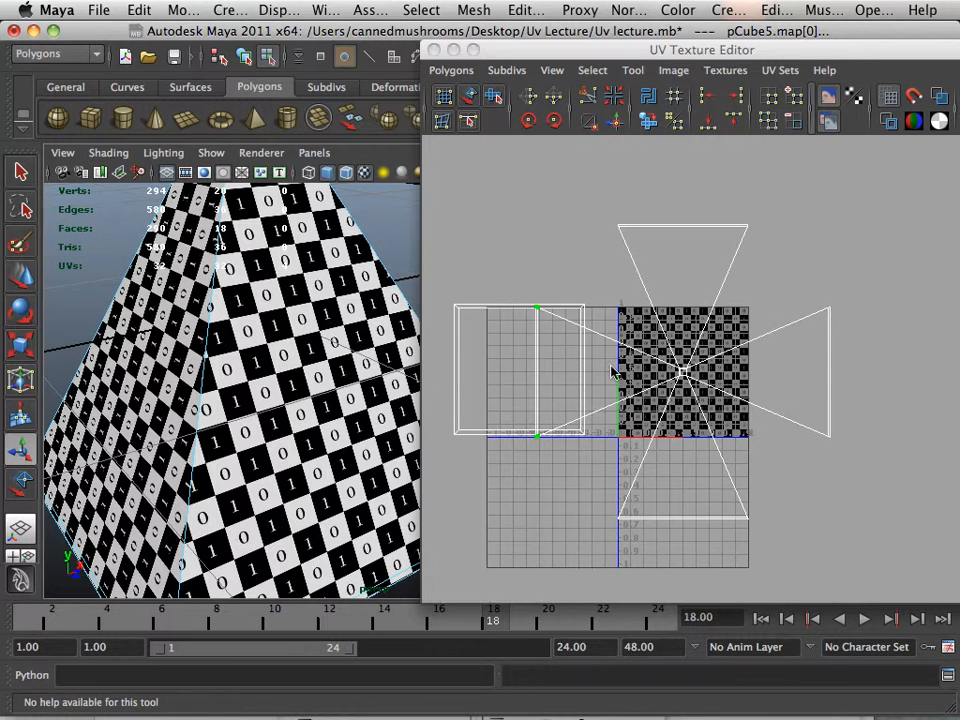
- Expand a UV selection to the whole cross-shaped side shell and move it rightward, partly off the checker texture
right_drag(680, 370, 705, 372)
drag(866, 292, 787, 442)
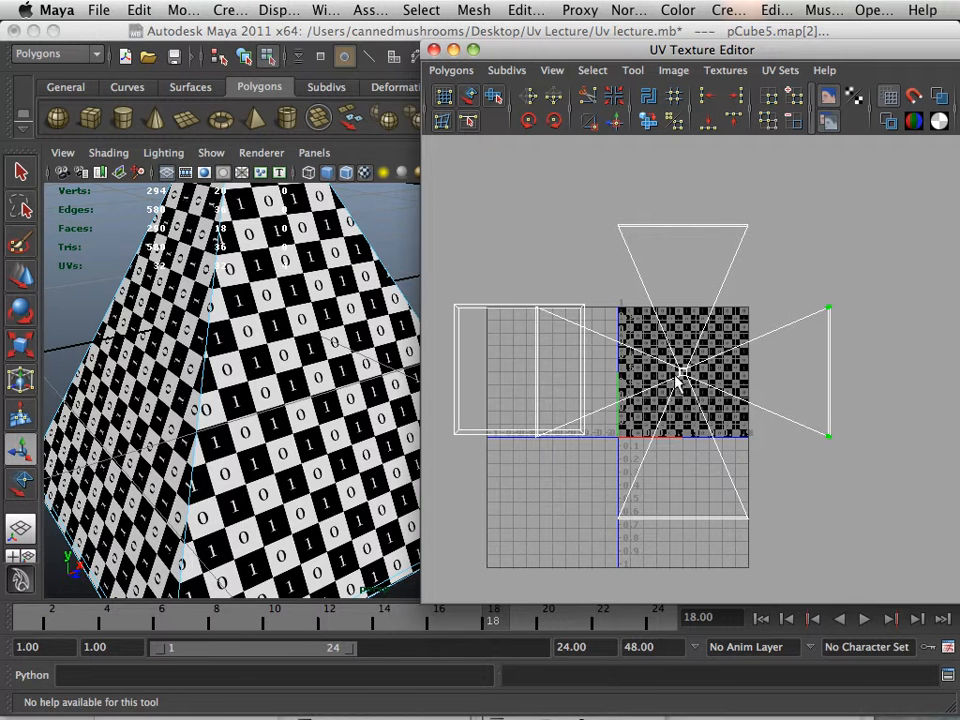
ctrl+right_drag(695, 383, 762, 366)
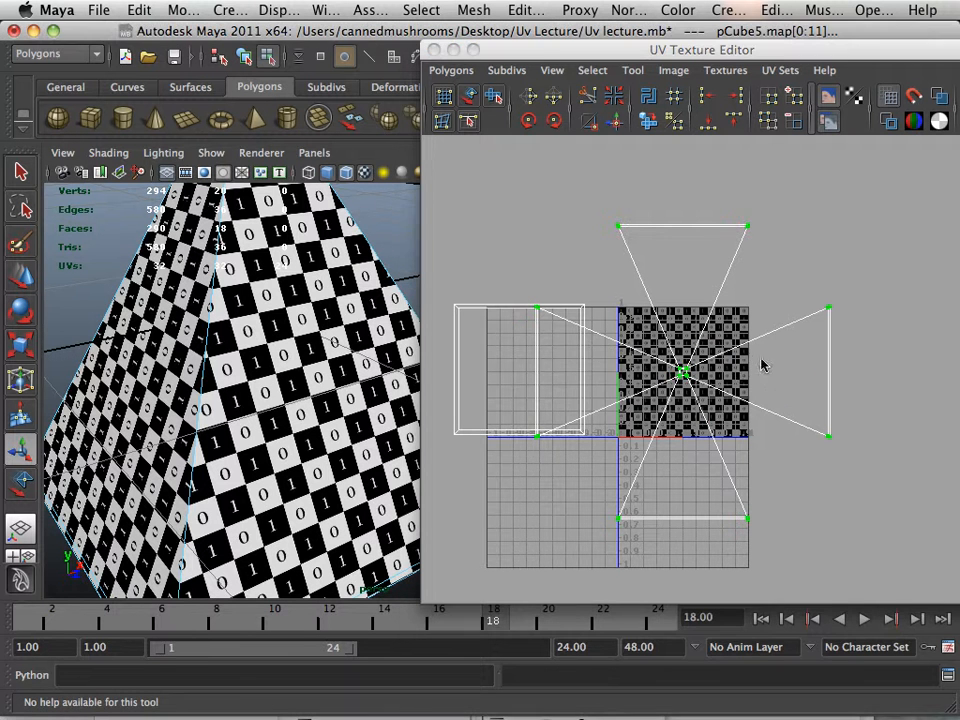
key(w)
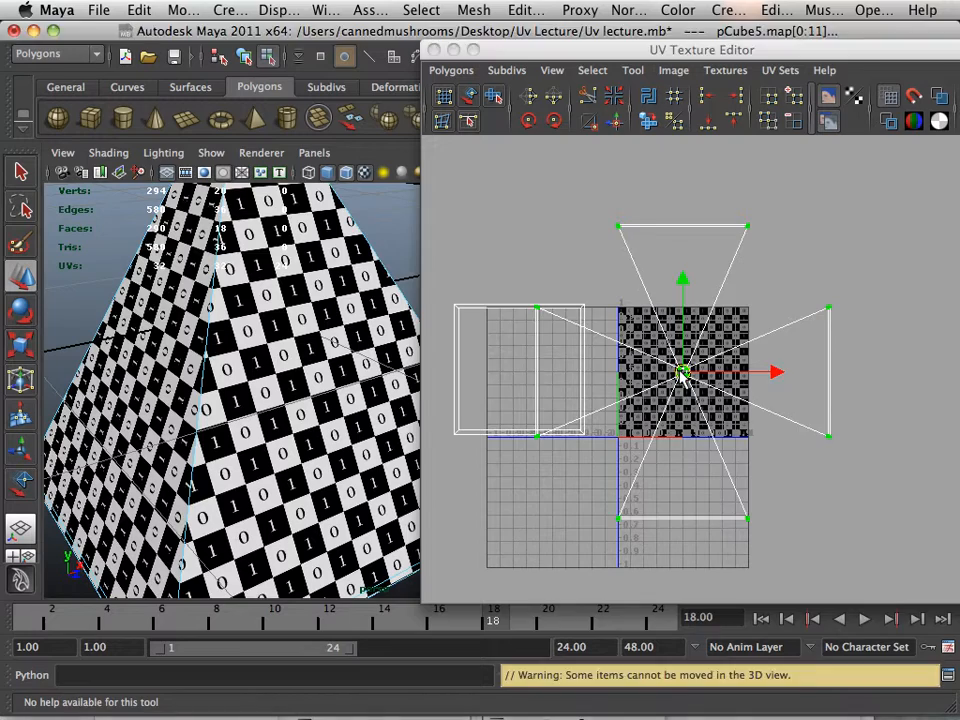
drag(683, 375, 836, 364)
click(688, 378)
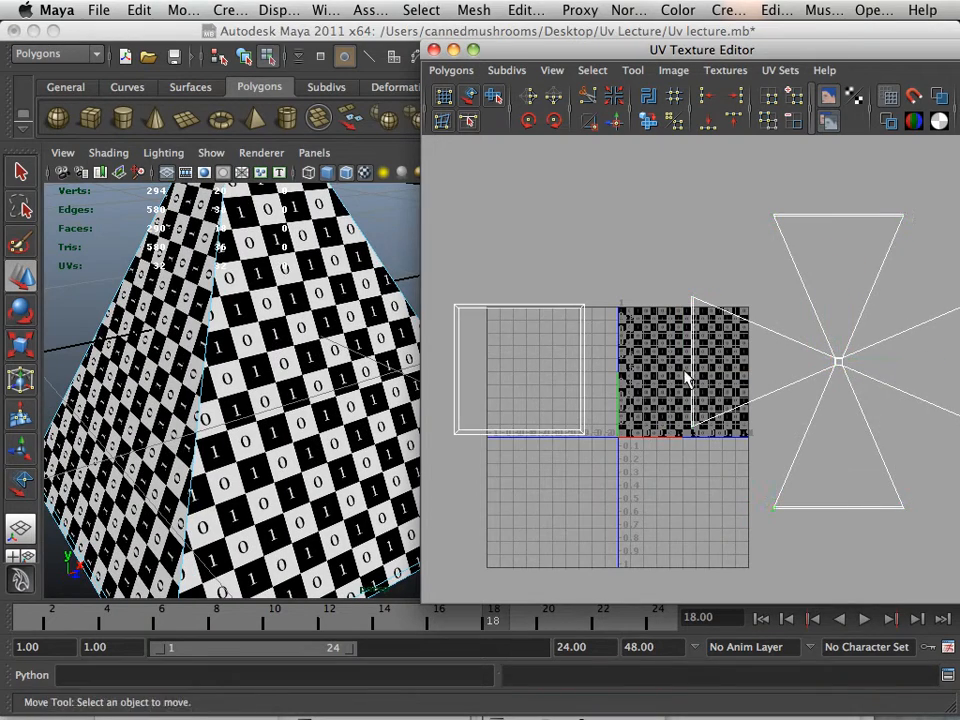
- Select all UVs of the pyramid and scale them down uniformly to less than half their size
alt+right_drag(688, 378, 573, 357)
alt+drag(280, 360, 330, 378)
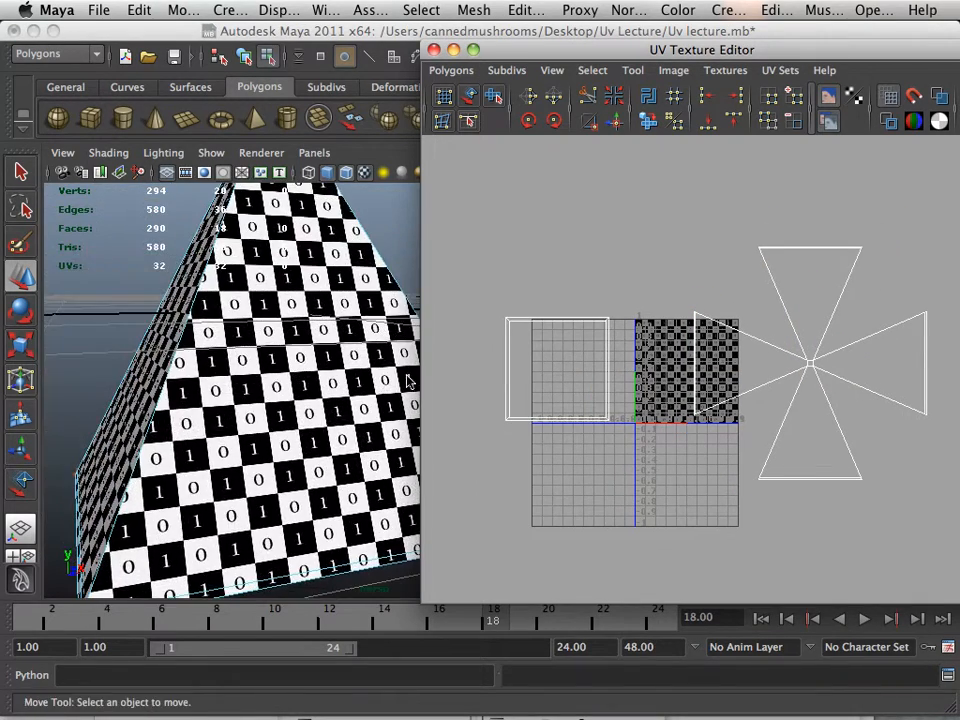
drag(491, 215, 930, 530)
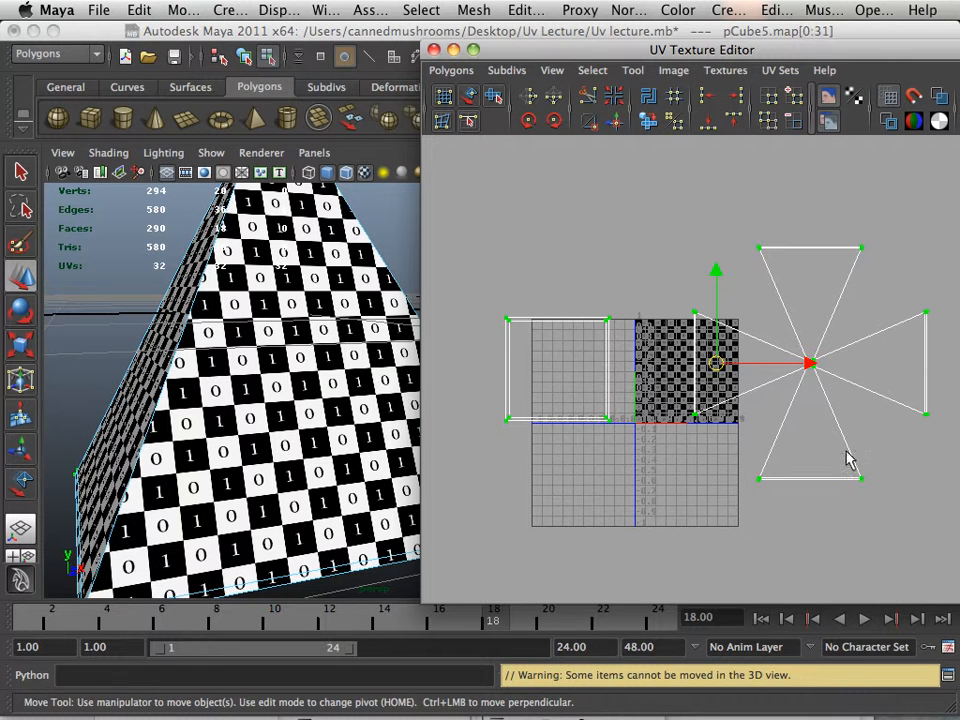
key(r)
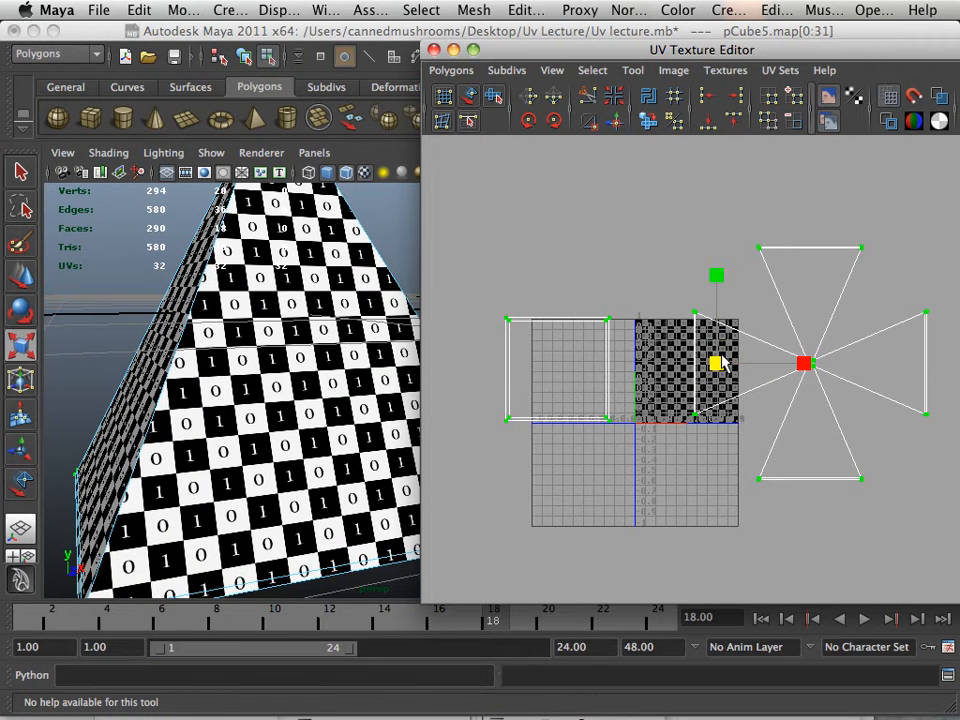
drag(718, 362, 668, 357)
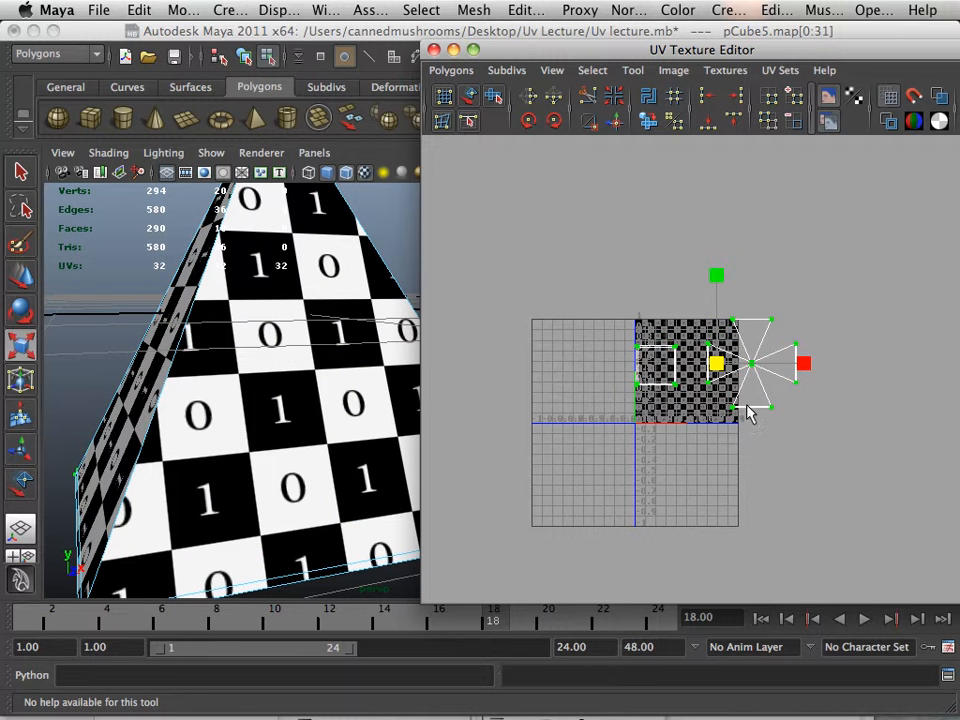
click(724, 399)
- Select the cross-shaped side shell and move it inside the 0 to 1 texture square
alt+right_drag(724, 399, 890, 510)
alt+middle_drag(860, 505, 798, 533)
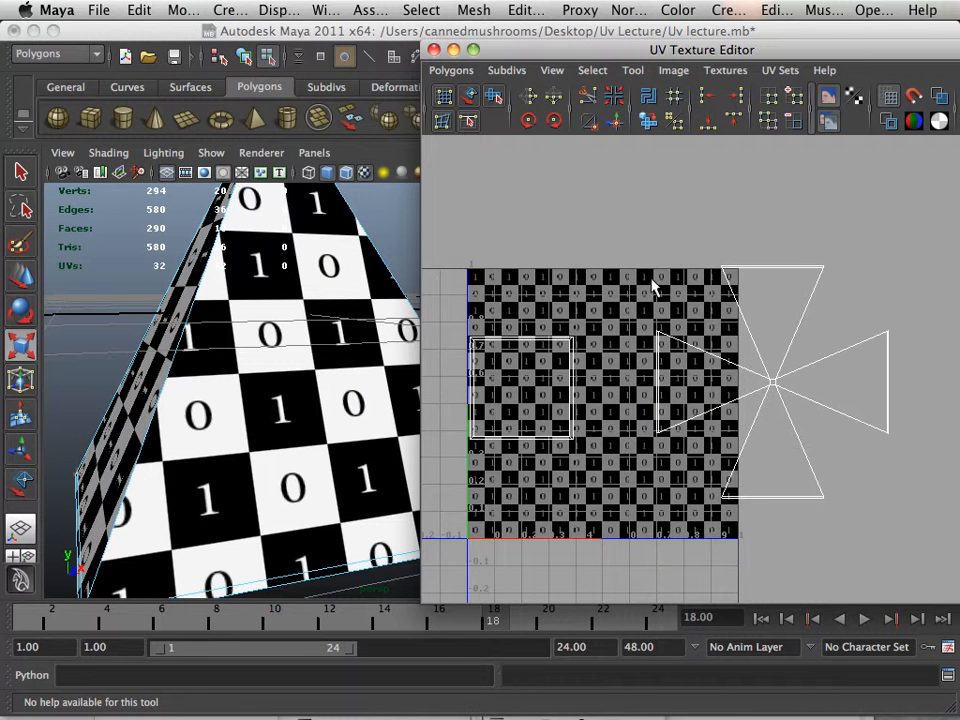
drag(647, 261, 945, 584)
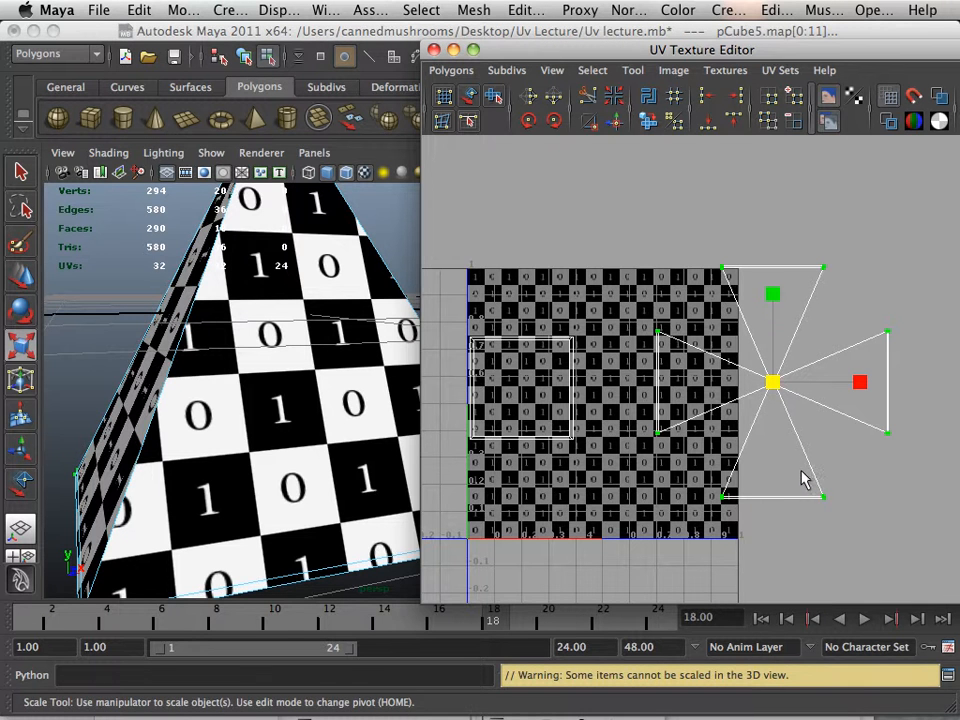
key(w)
drag(779, 388, 626, 424)
scroll(627, 418, up, 3)
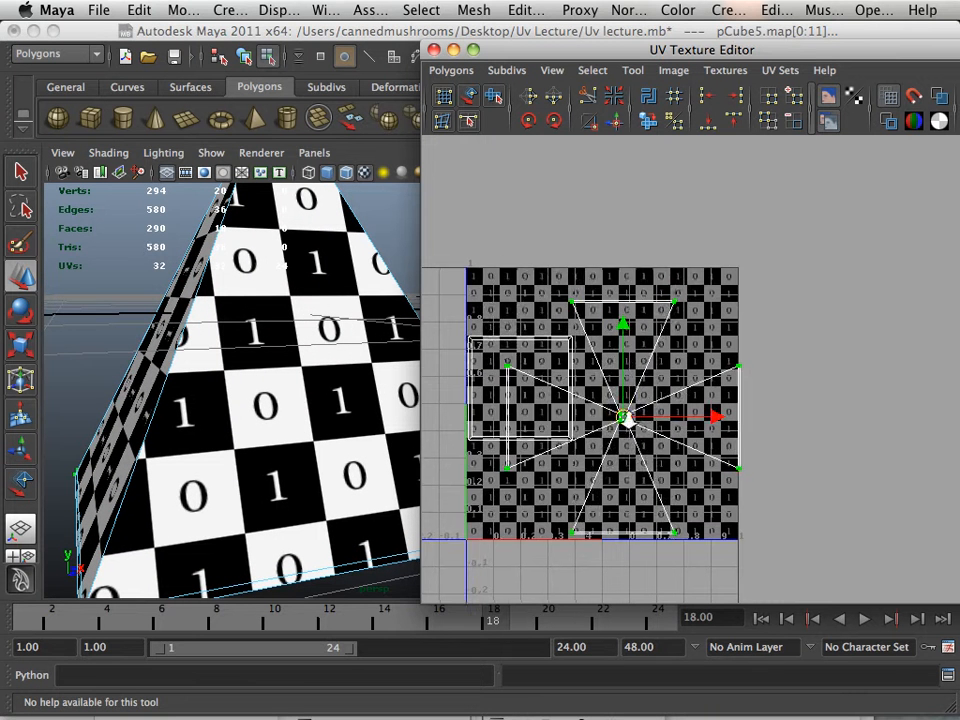
- Select the square base shell and move it into the upper-left corner of the 0 to 1 texture square
alt+middle_drag(639, 416, 814, 416)
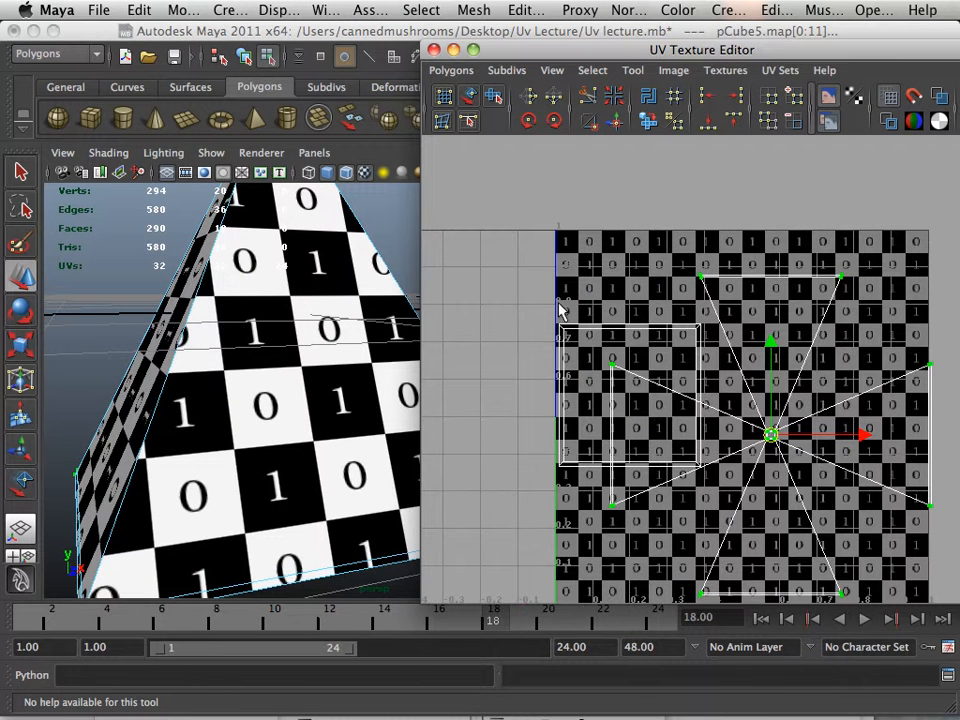
click(562, 326)
ctrl+right_drag(562, 326, 621, 311)
drag(639, 399, 639, 309)
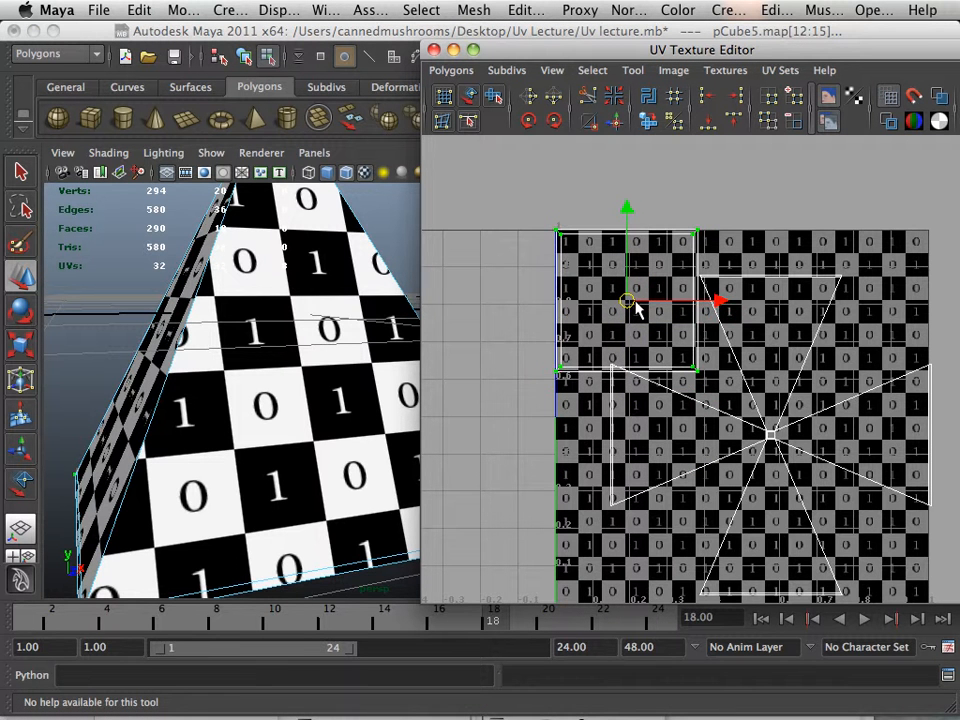
- Select the cross-shaped side shell and move it slightly down, away from the base shell
alt+middle_drag(668, 333, 569, 255)
click(831, 425)
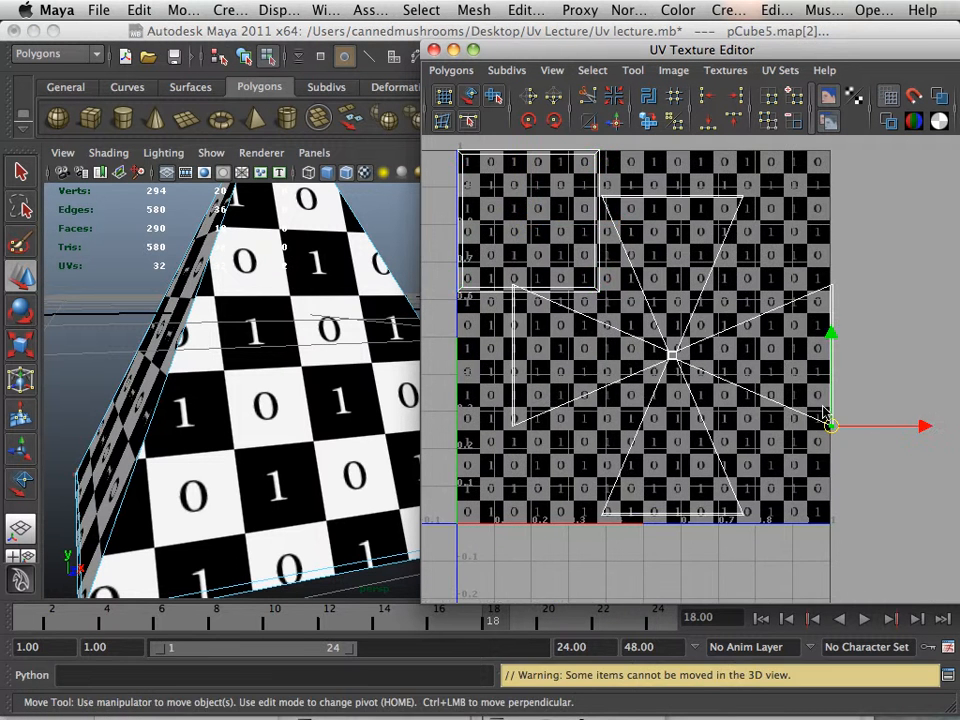
ctrl+right_drag(814, 406, 855, 390)
drag(679, 364, 679, 380)
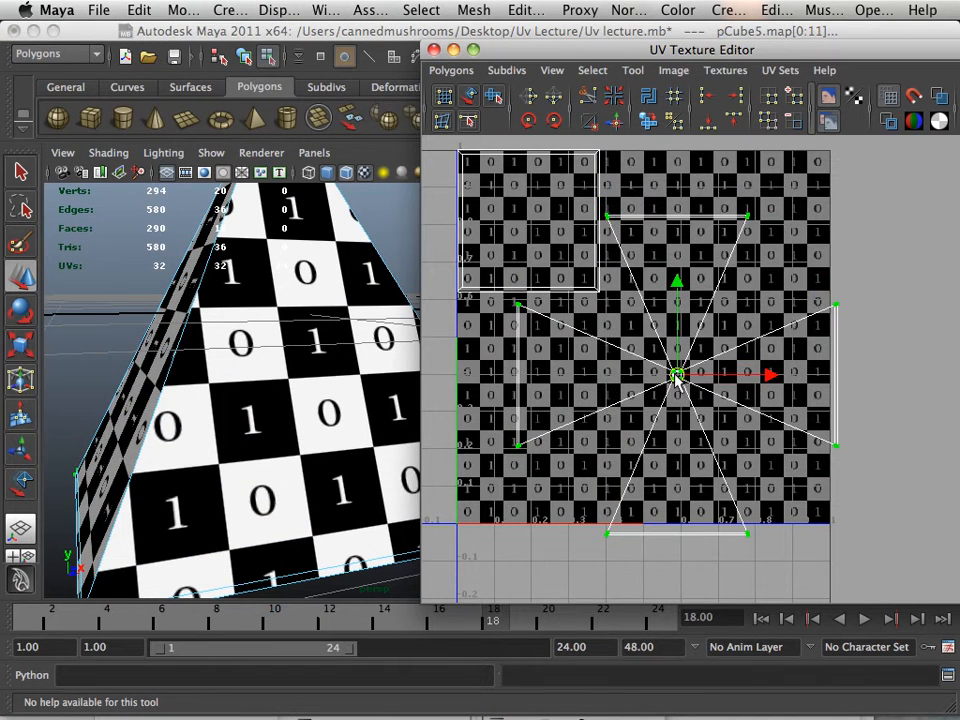
- Cut the UVs along the four inner square edges and four short corner edges at the centre of the side shell
alt+right_drag(670, 375, 918, 463)
alt+right_drag(729, 402, 595, 362)
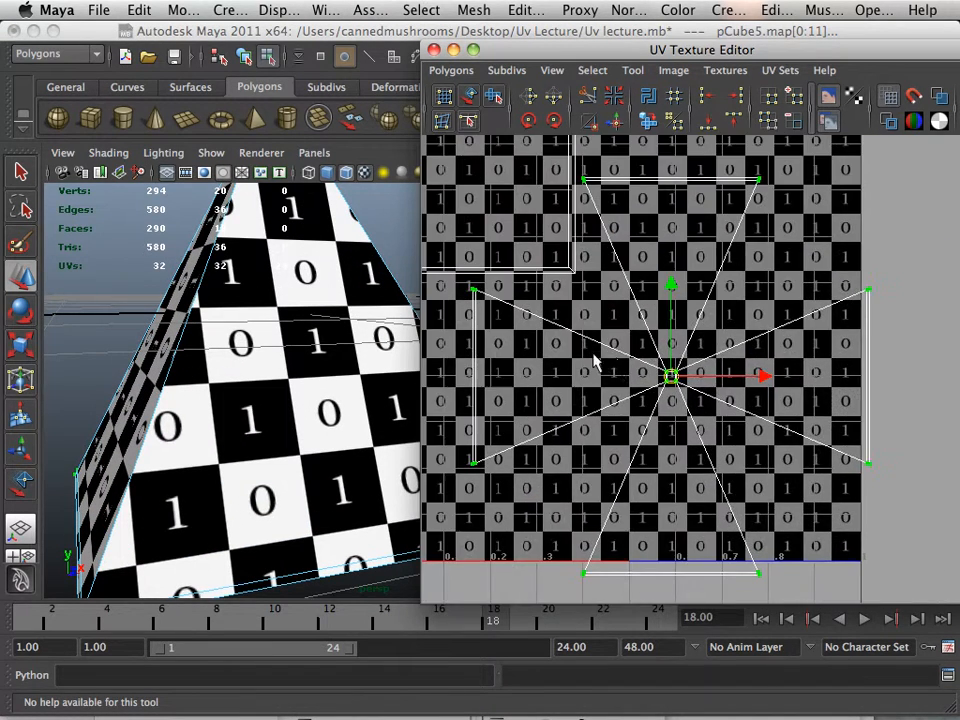
alt+middle_drag(623, 368, 620, 371)
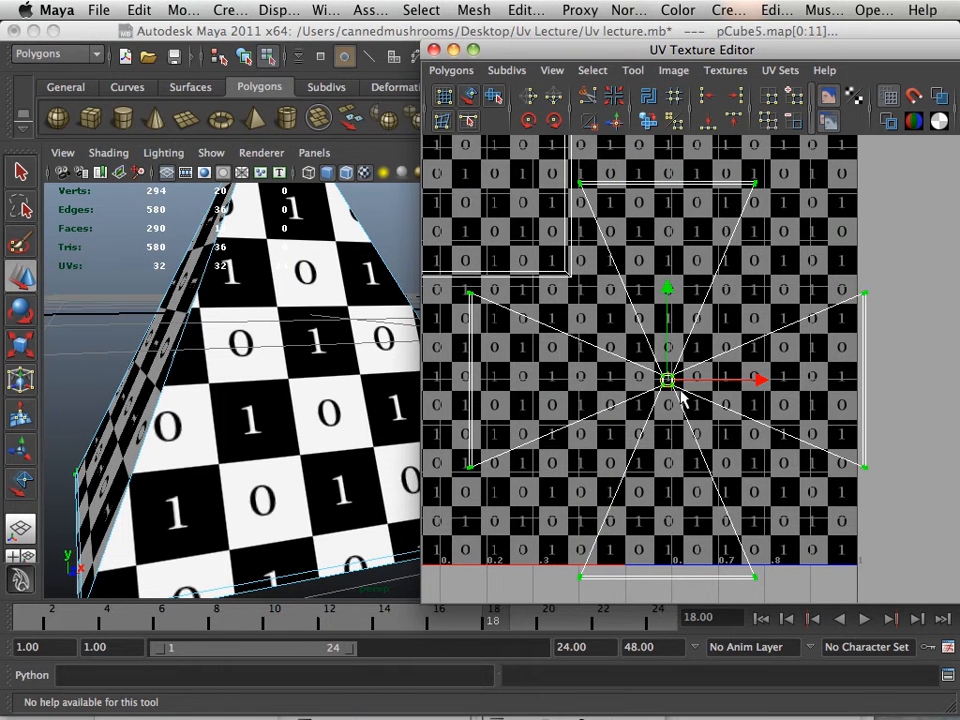
scroll(611, 371, up, 5)
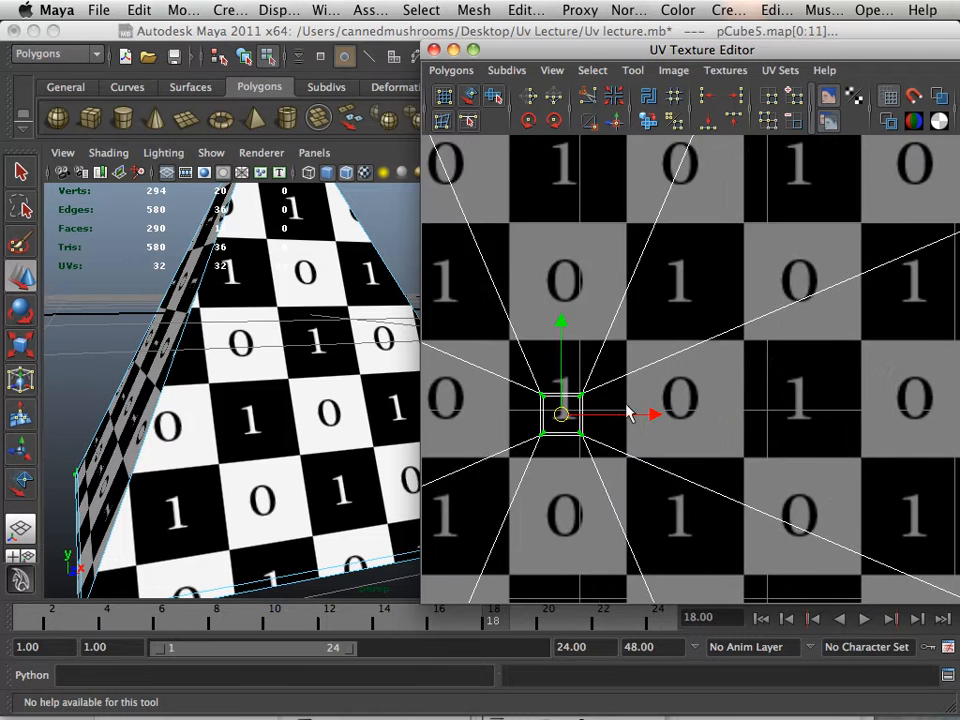
alt+middle_drag(630, 411, 804, 396)
alt+right_drag(742, 372, 915, 436)
alt+middle_drag(838, 429, 745, 396)
alt+right_drag(745, 396, 801, 433)
right_drag(725, 388, 737, 353)
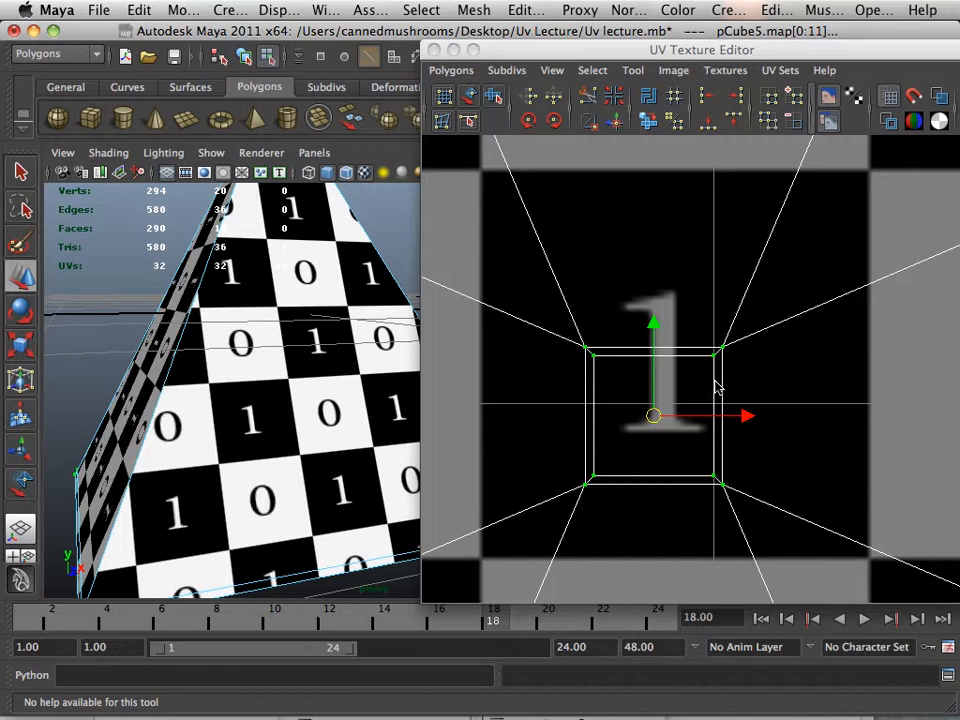
scroll(712, 381, up, 3)
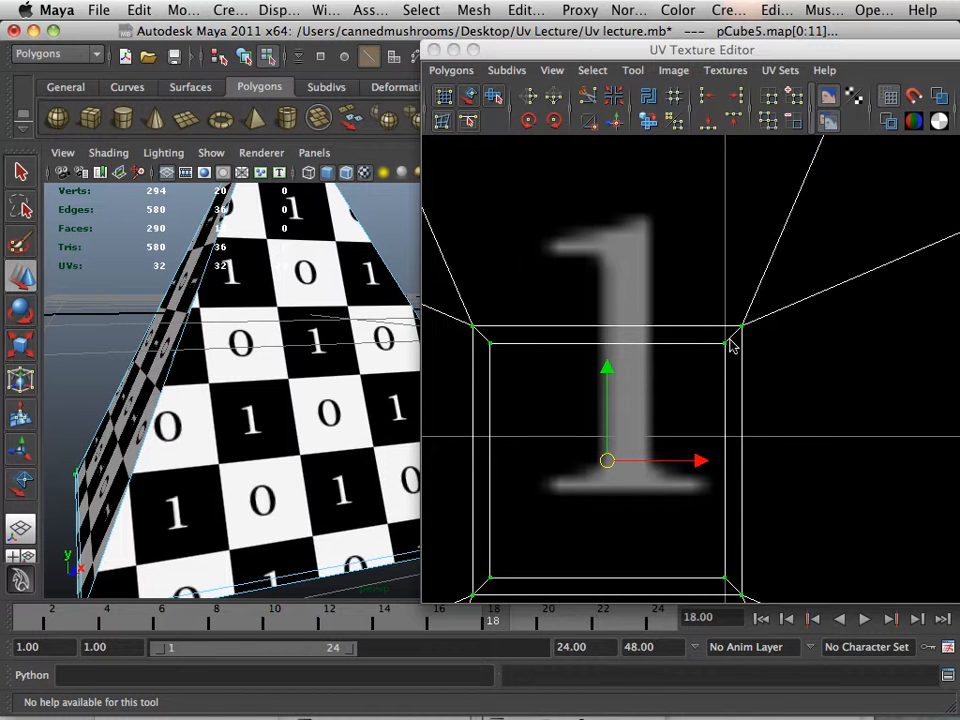
click(734, 346)
alt+middle_drag(729, 385, 746, 364)
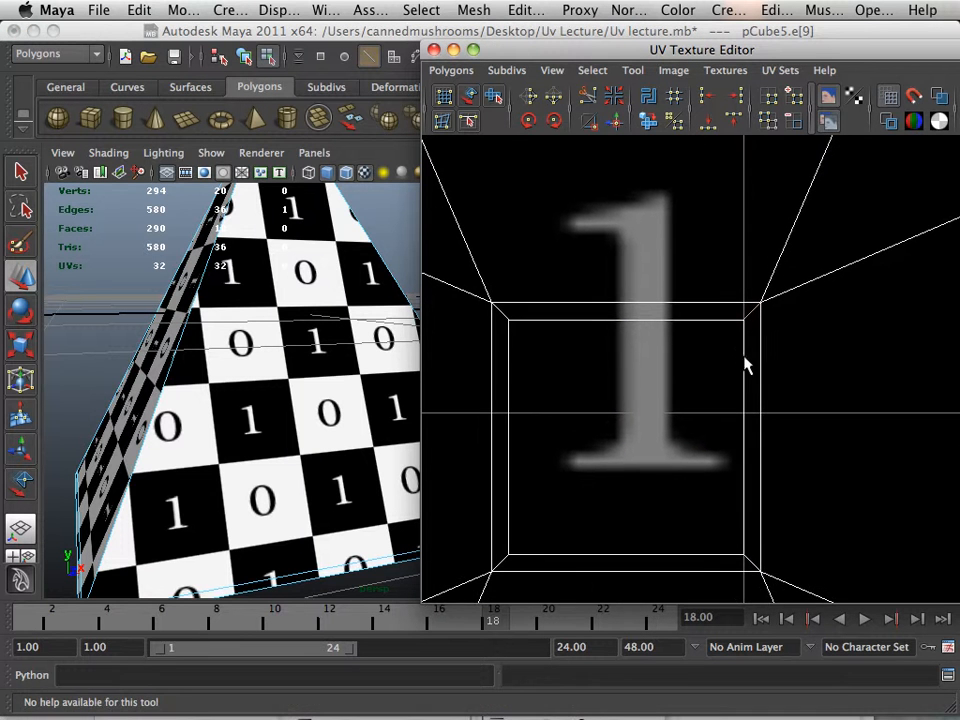
click(557, 326)
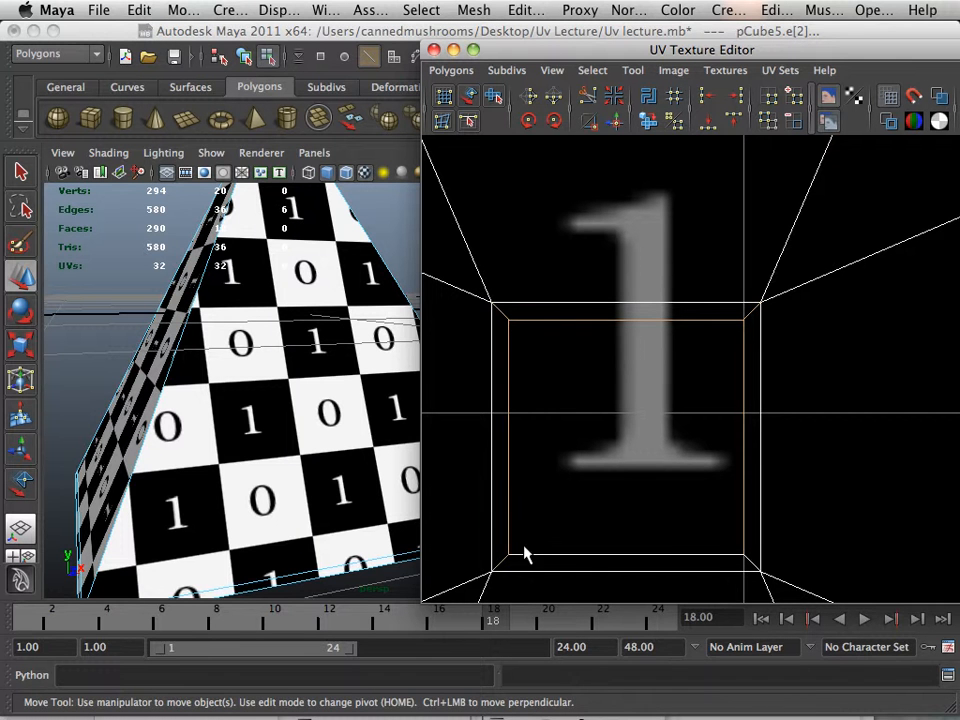
shift+click(591, 549)
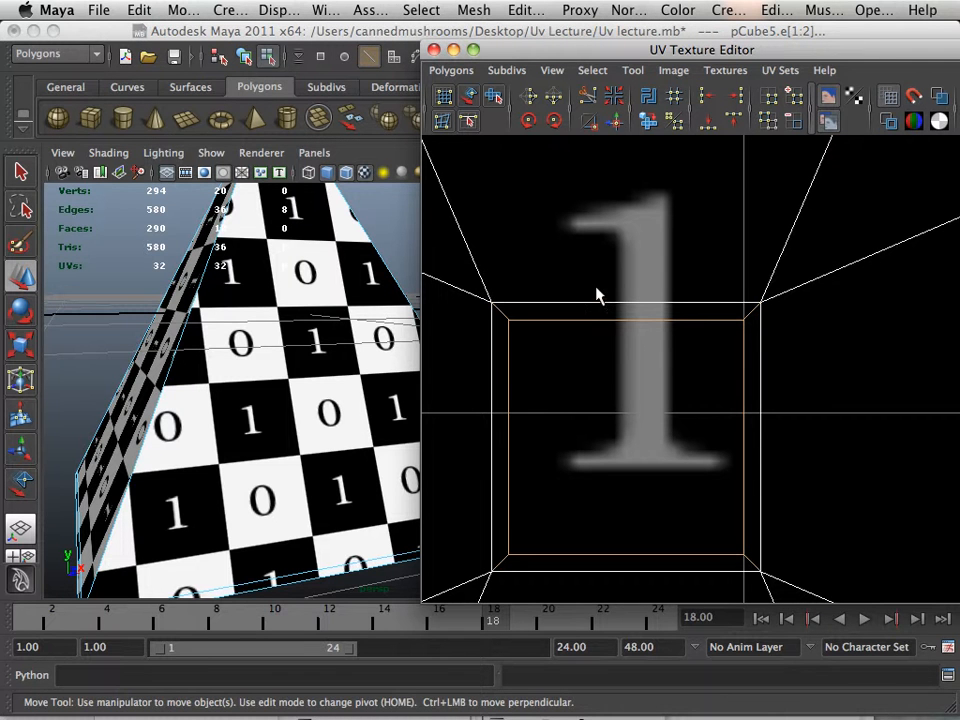
click(589, 96)
- Select the left triangular side as a shell and move it away from the other sides
alt+right_drag(768, 350, 100, 172)
alt+right_drag(400, 275, 348, 255)
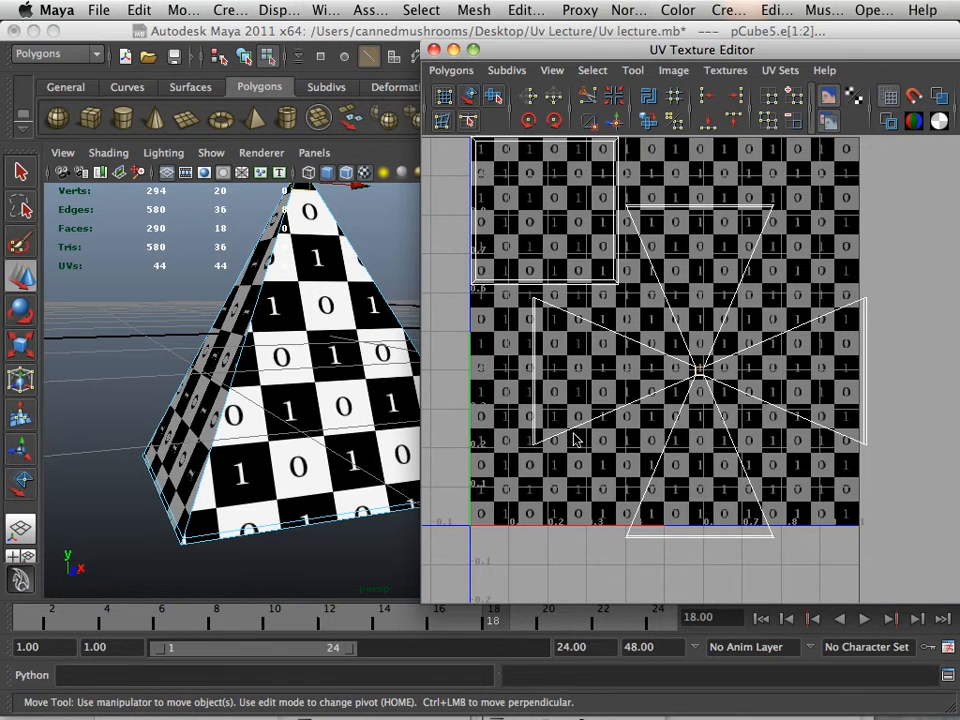
right_drag(576, 437, 640, 431)
click(534, 443)
ctrl+right_click(534, 443)
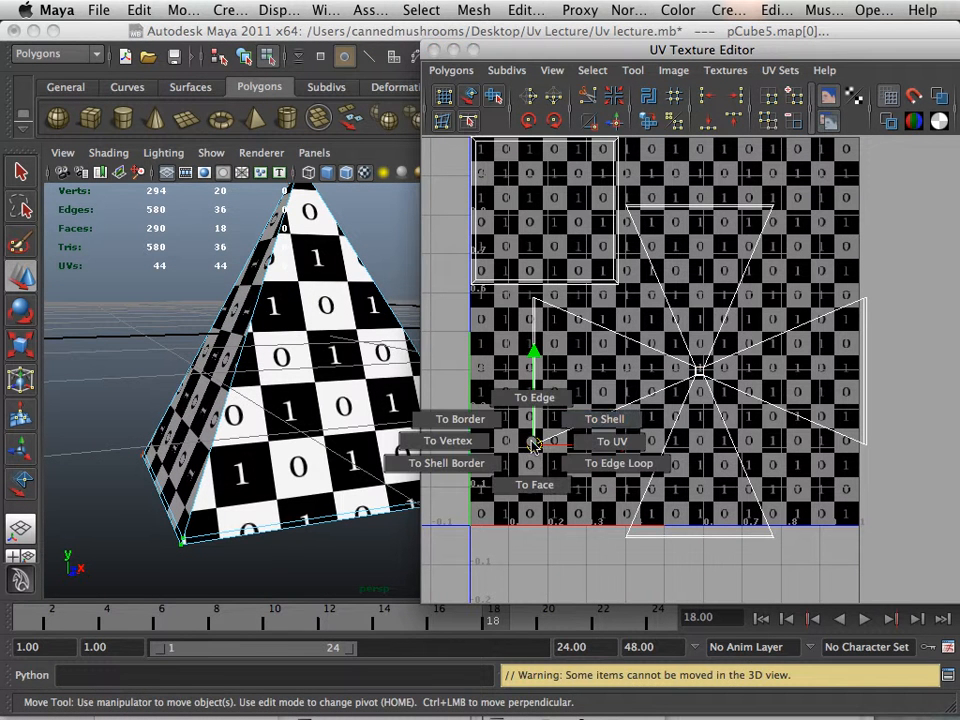
ctrl+right_drag(534, 443, 603, 420)
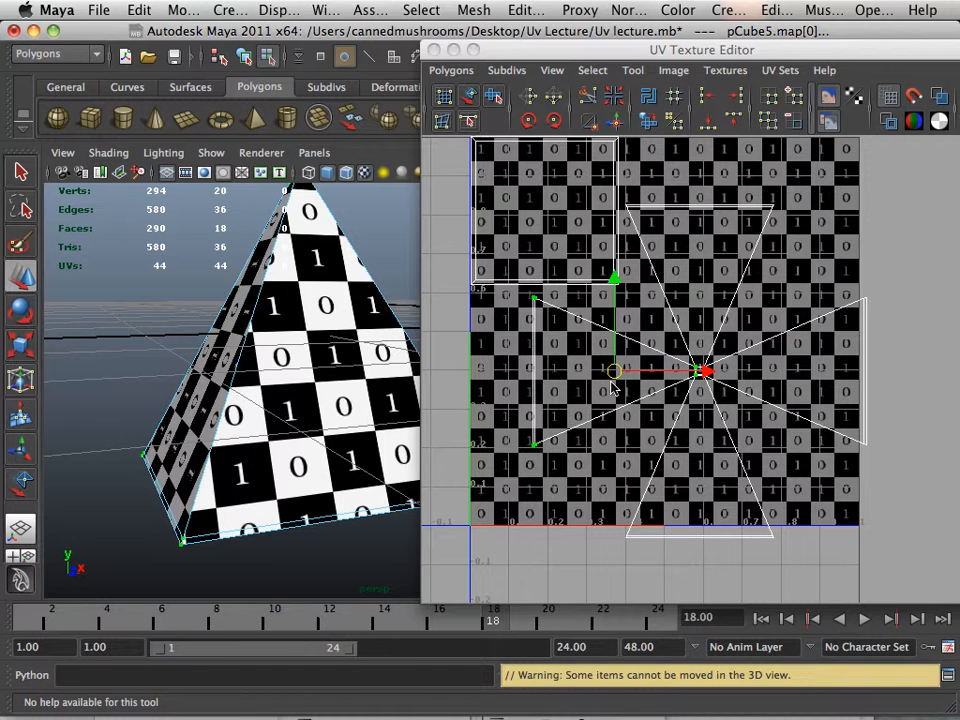
drag(613, 388, 510, 413)
- Select the lower triangular side as a shell and move it down, away from the remaining sides
click(632, 534)
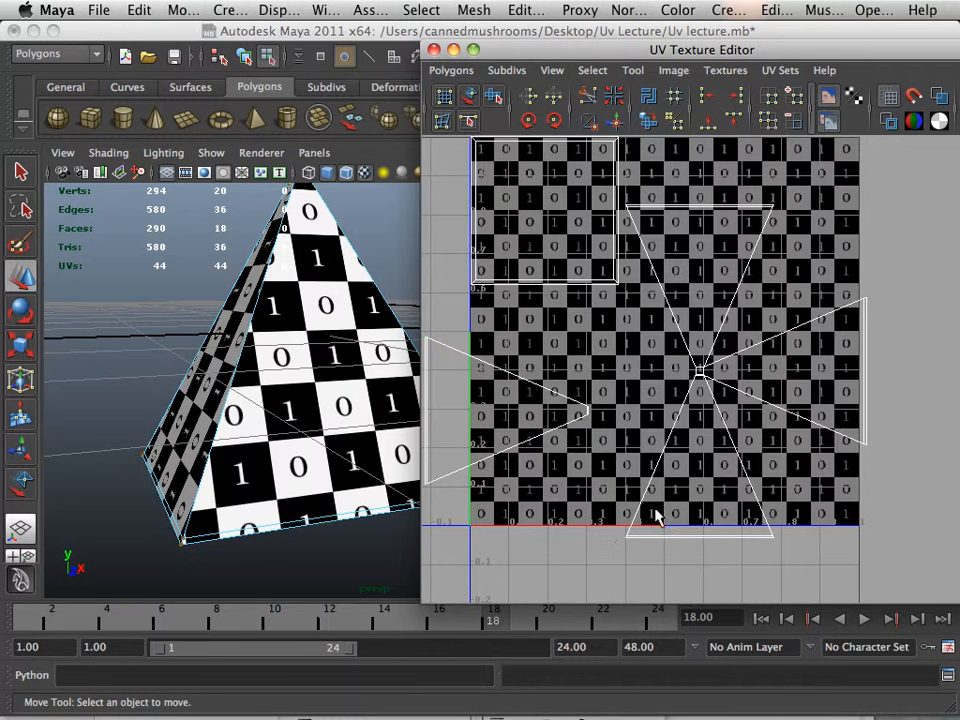
drag(656, 514, 598, 561)
ctrl+right_drag(600, 553, 614, 549)
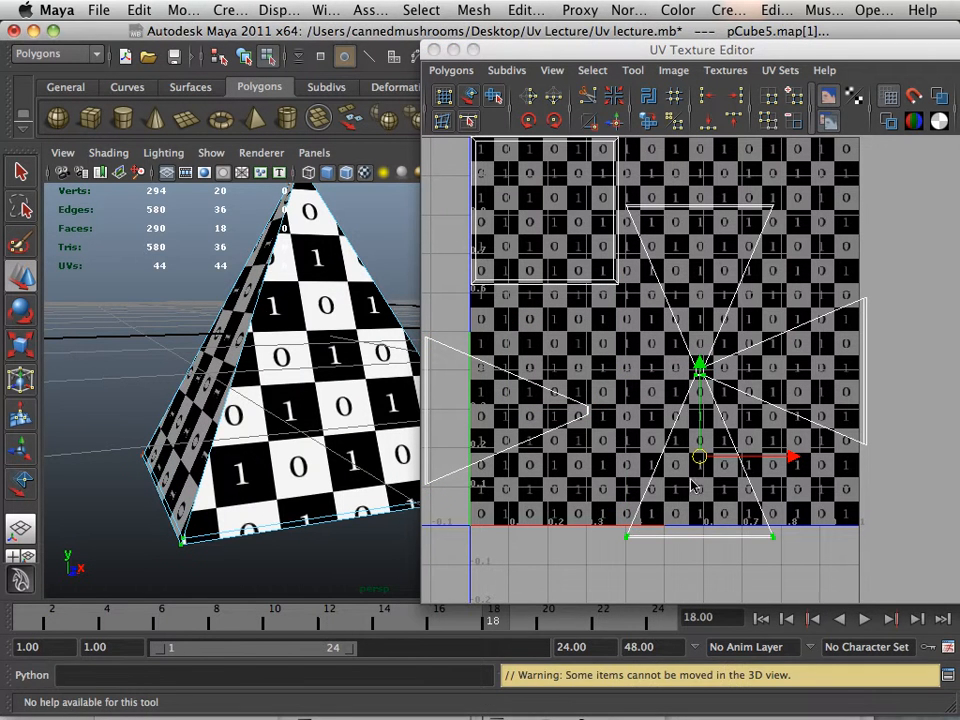
drag(700, 458, 680, 566)
- Select the right triangular side as a shell and move it right, away from the upper side
drag(897, 279, 838, 314)
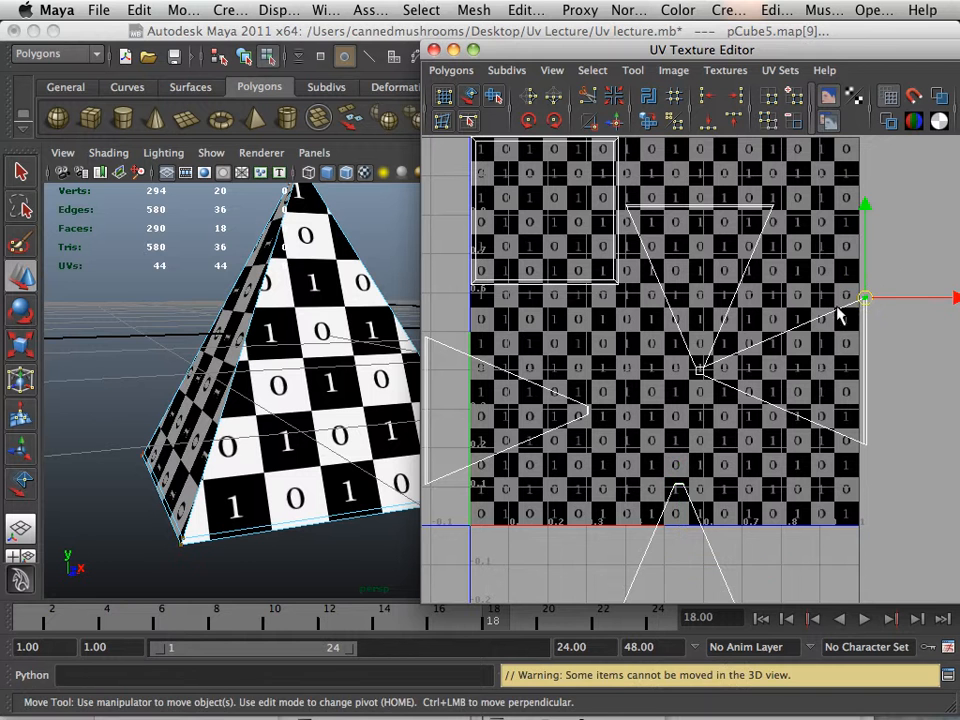
ctrl+right_drag(848, 314, 860, 285)
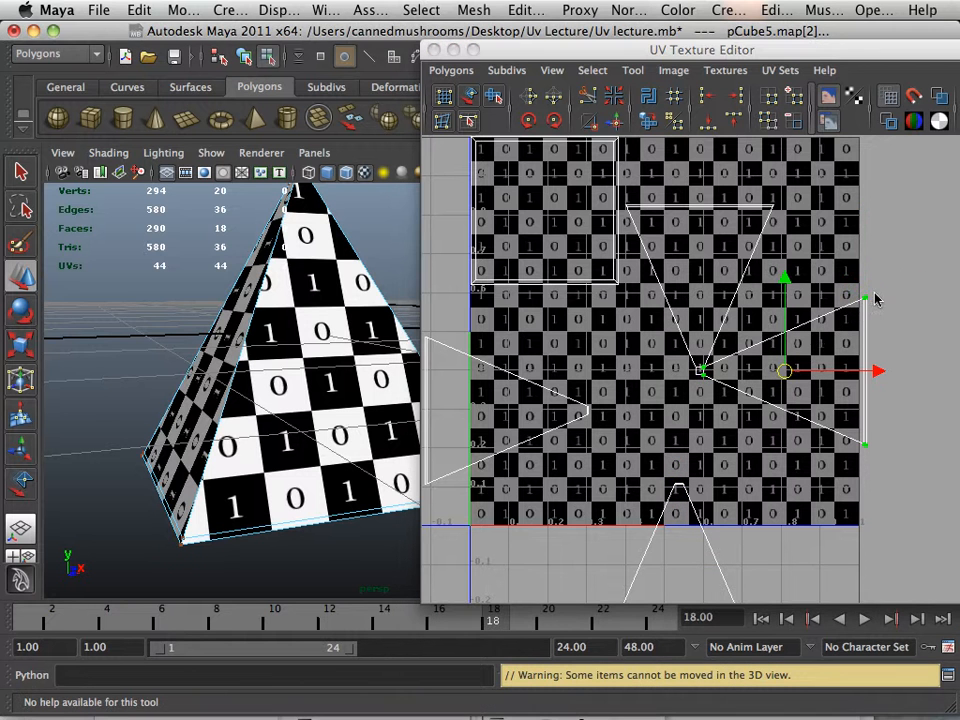
drag(783, 371, 917, 380)
- Move and sew the upper edge of the small centre square to the tip of the upper triangular side
alt+right_drag(722, 336, 923, 403)
alt+right_drag(638, 336, 817, 390)
right_drag(614, 341, 628, 302)
click(637, 333)
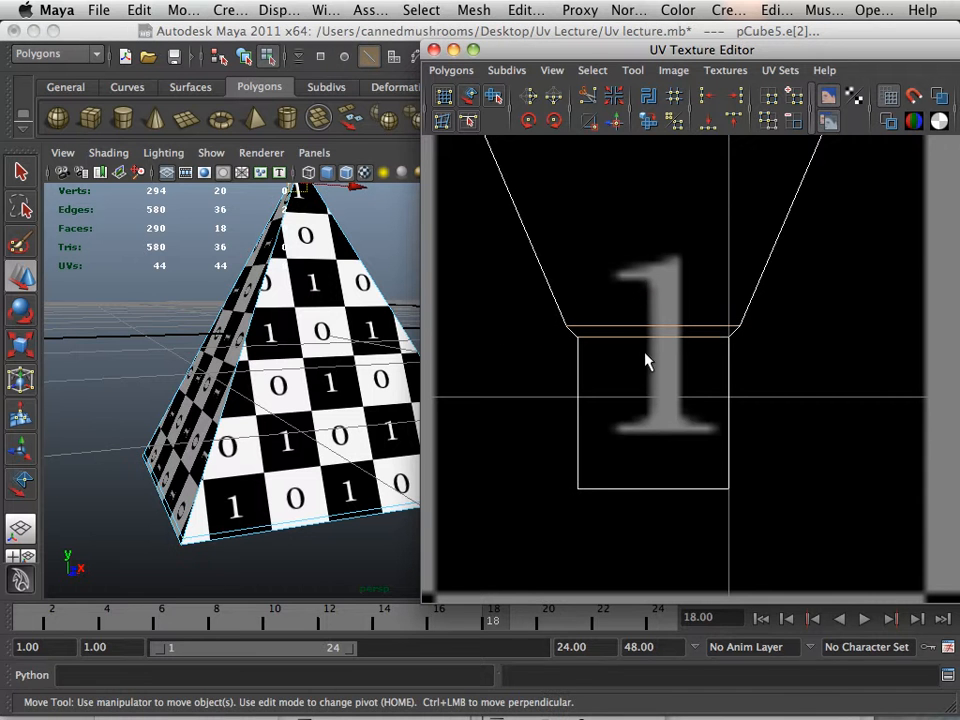
click(612, 130)
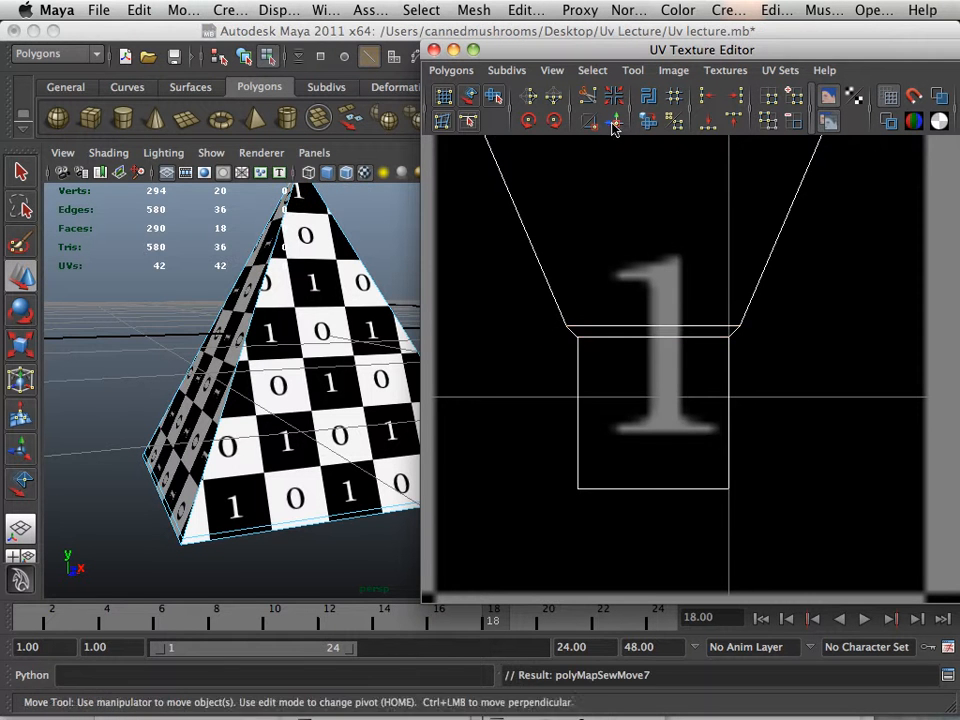
- Select all UVs of the left triangular side and rotate the shell 90° counterclockwise so its tip points up
scroll(690, 315, down, 5)
scroll(688, 310, down, 4)
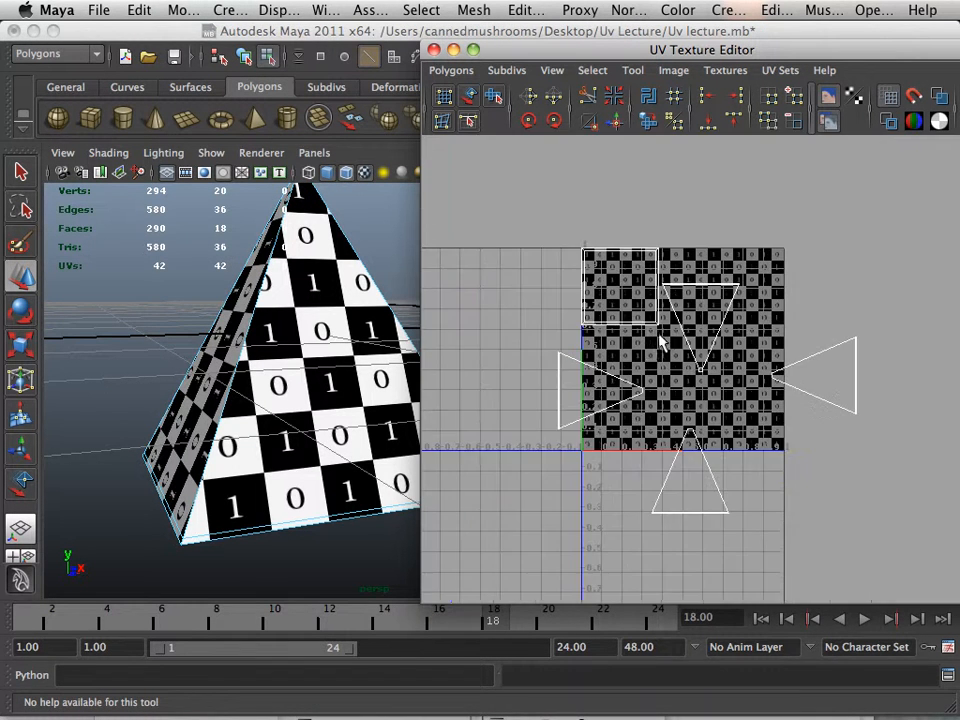
scroll(677, 343, up, 2)
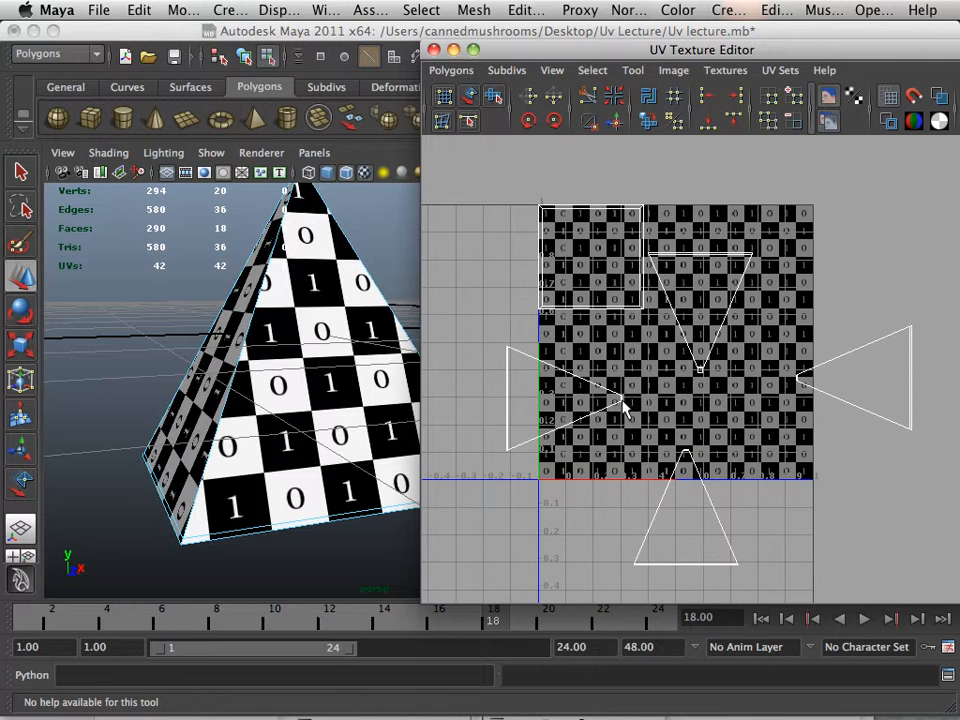
right_drag(621, 404, 631, 389)
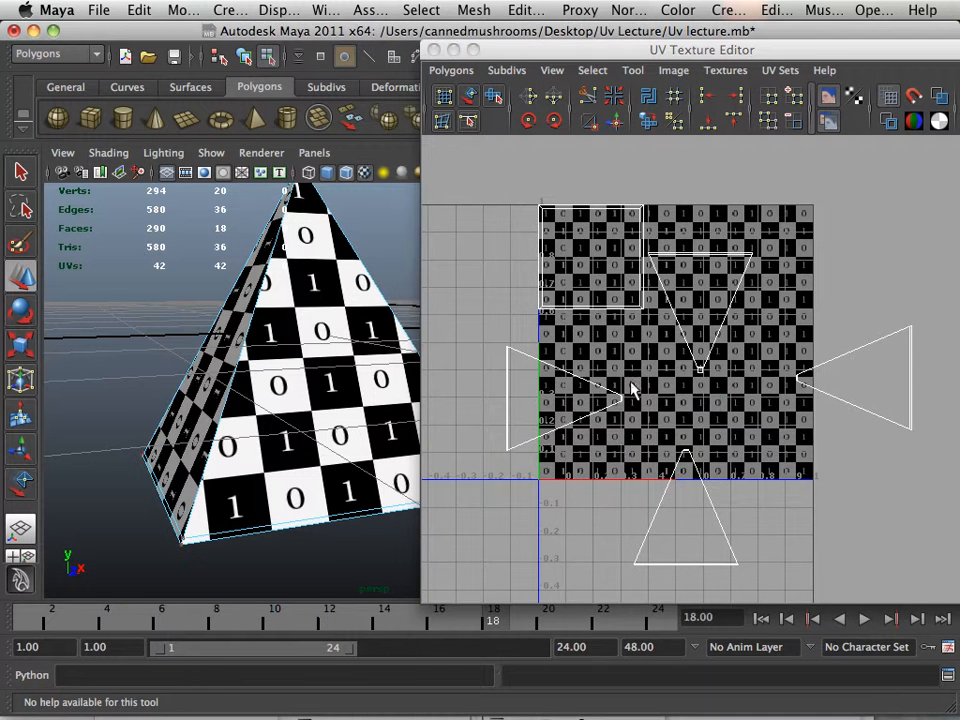
drag(636, 482, 471, 336)
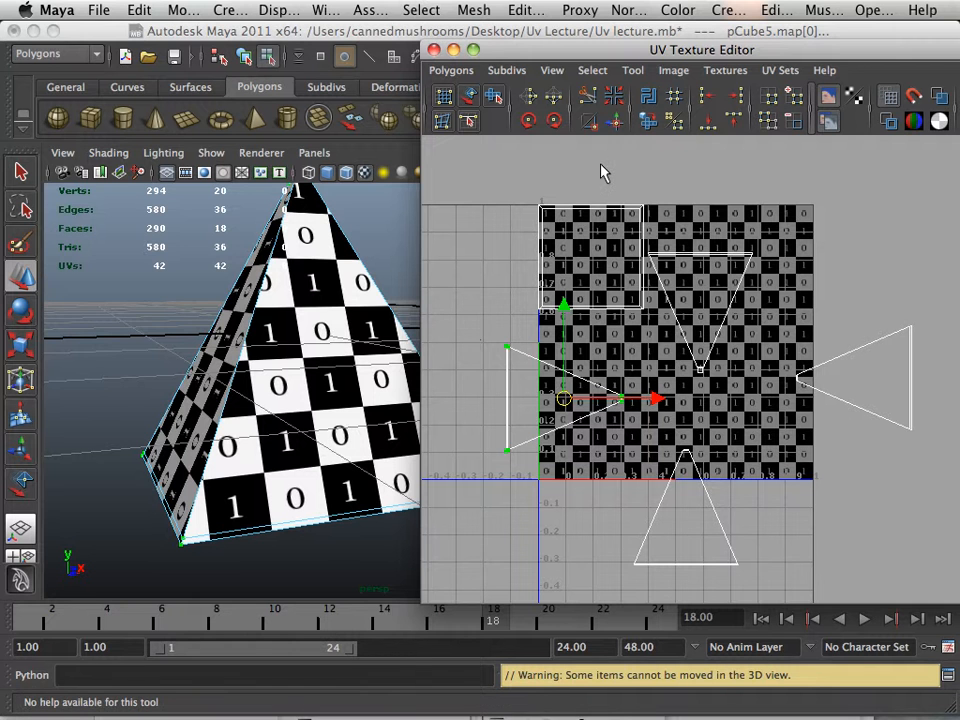
click(529, 124)
click(529, 124)
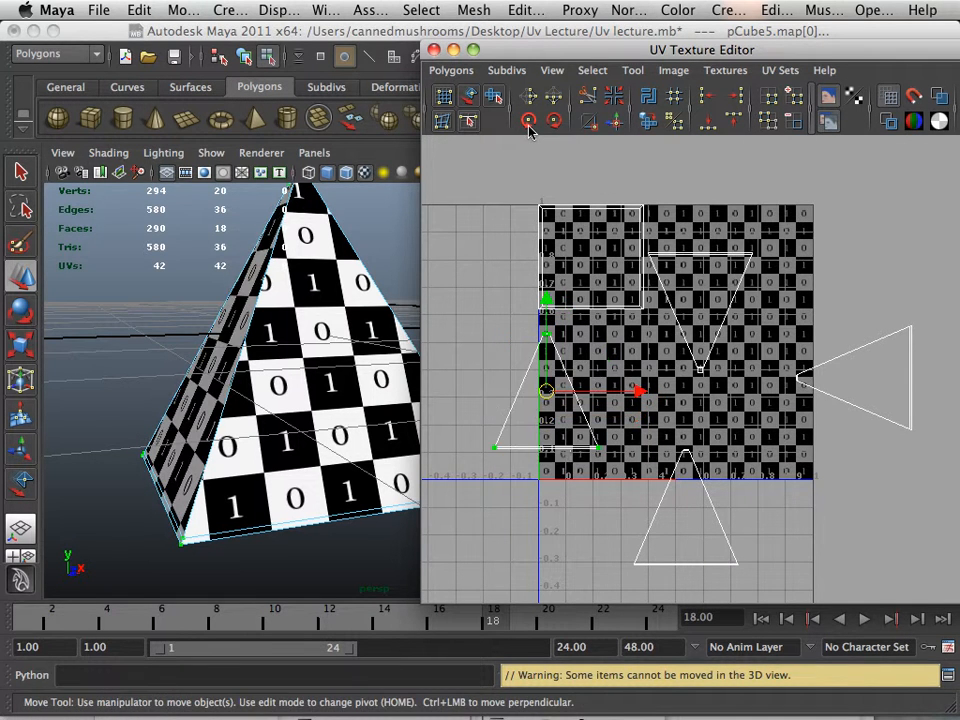
- Select the lower triangular shell, rotate it 180°, and fit it against the slanted edge of the upright left triangle
drag(632, 430, 795, 622)
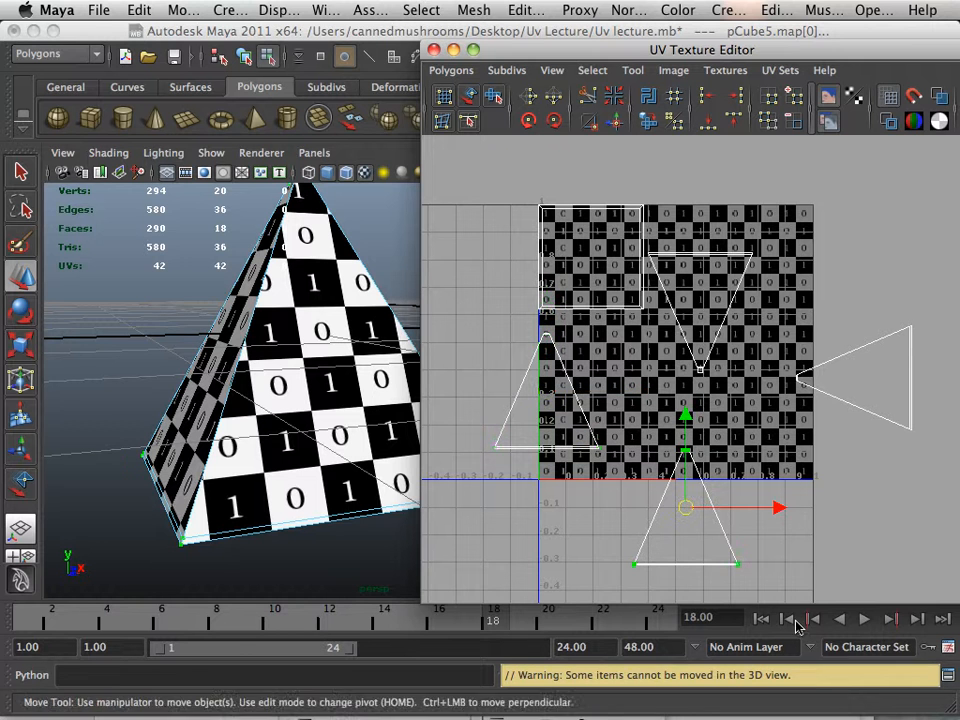
click(531, 121)
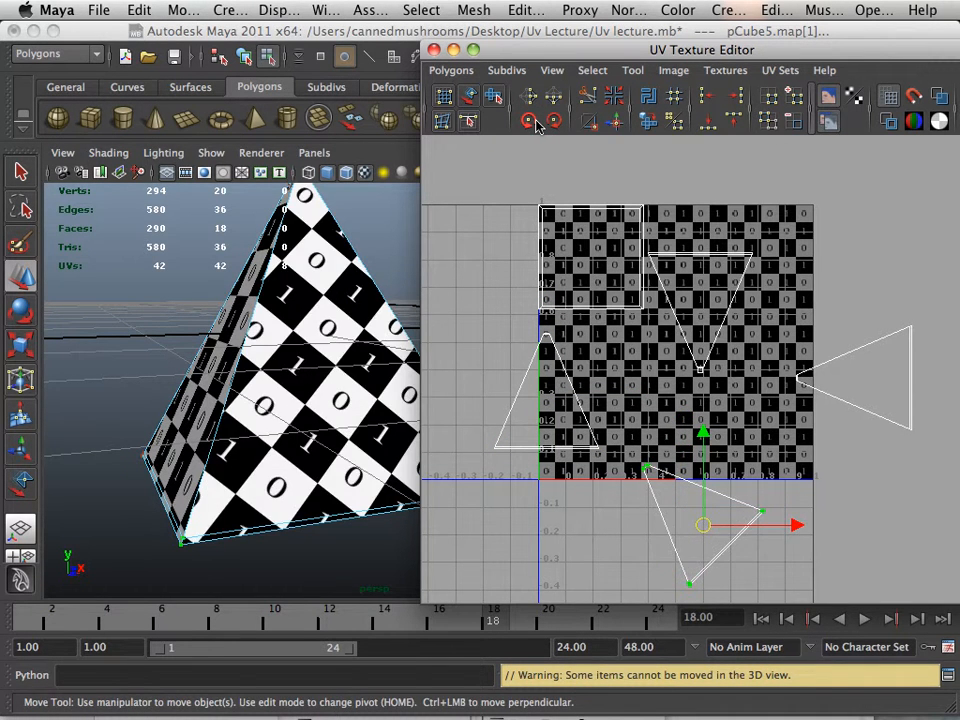
click(531, 121)
click(531, 121)
click(537, 121)
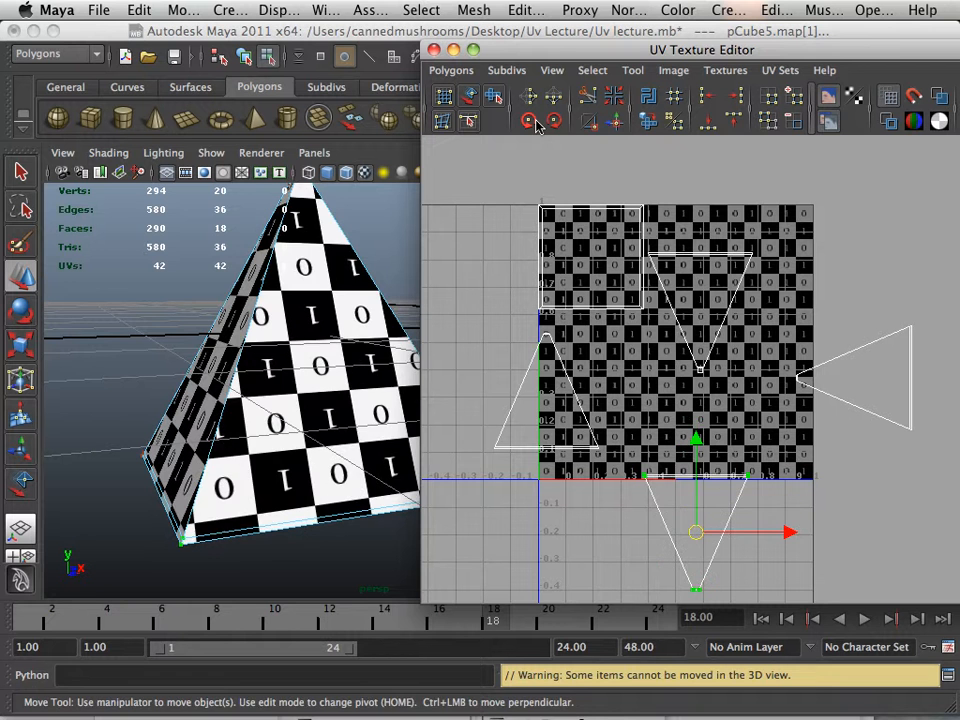
drag(695, 510, 593, 412)
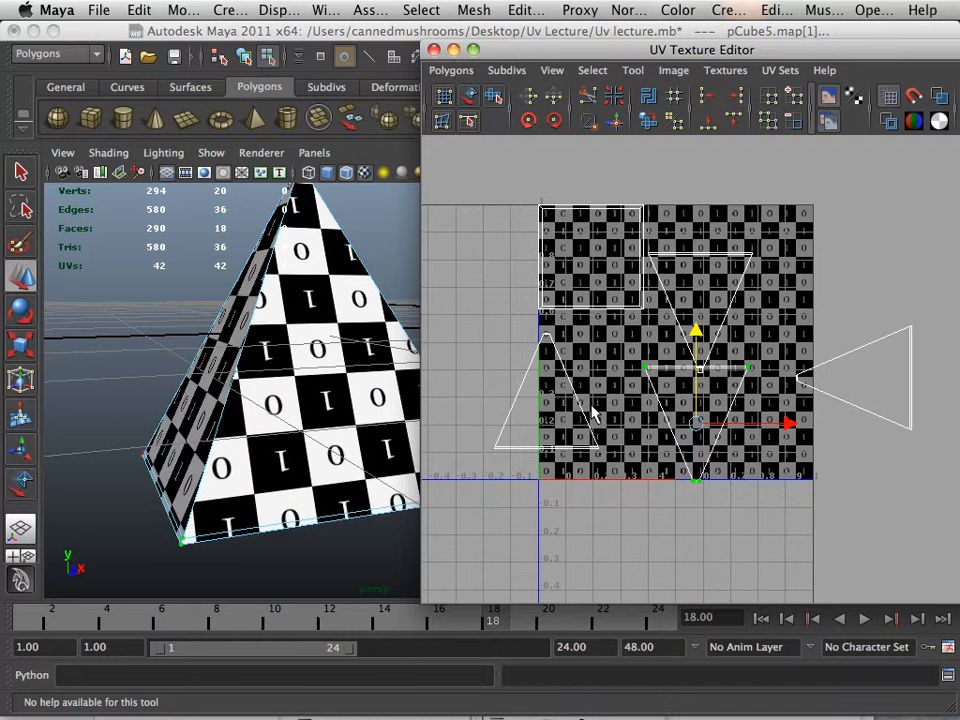
drag(703, 425, 608, 393)
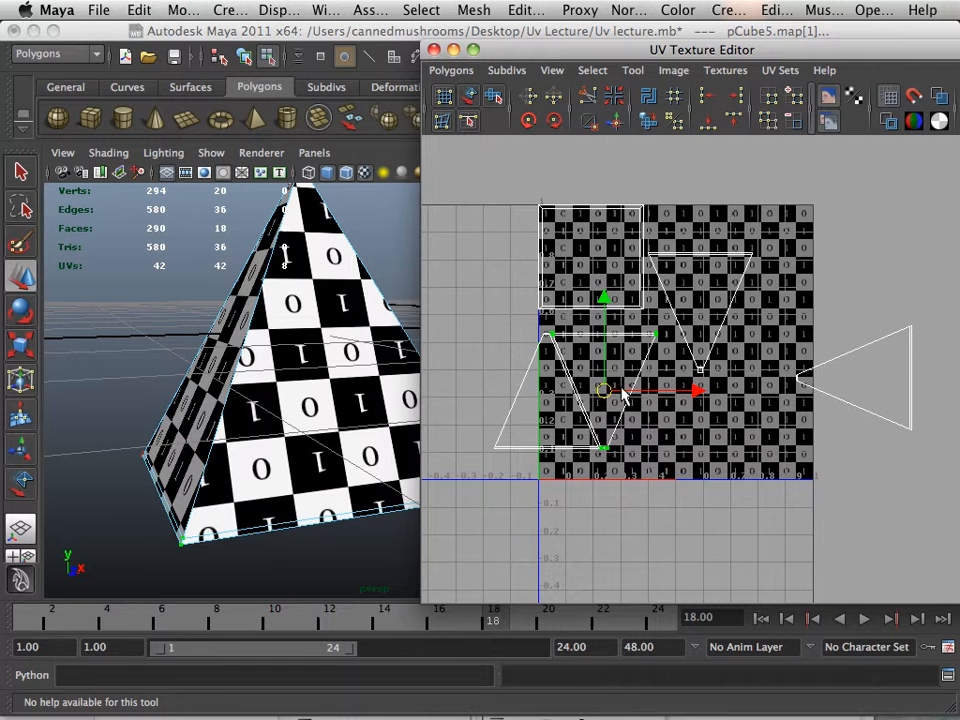
- Select the right triangular shell, rotate it 90° clockwise so its tip points up, and fit it beside the inverted triangle
drag(784, 313, 956, 488)
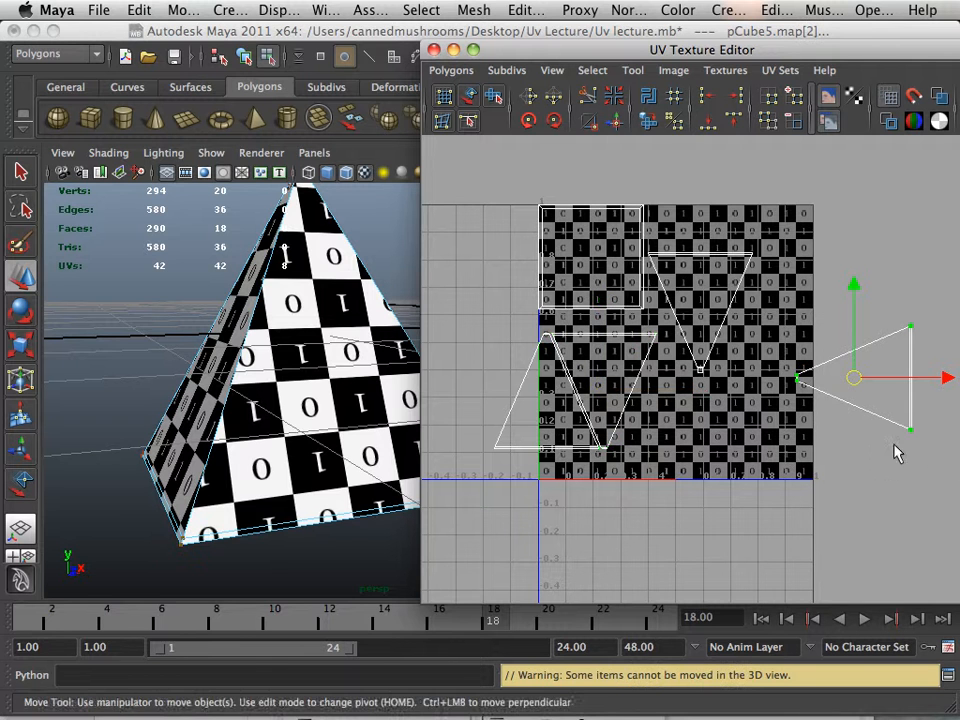
click(554, 120)
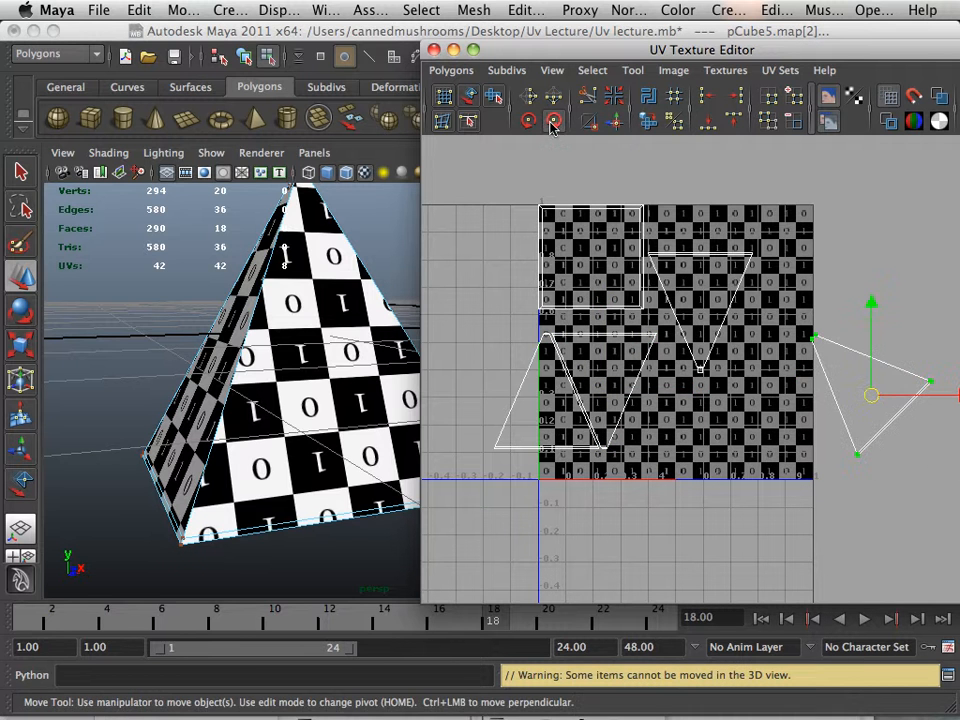
click(554, 120)
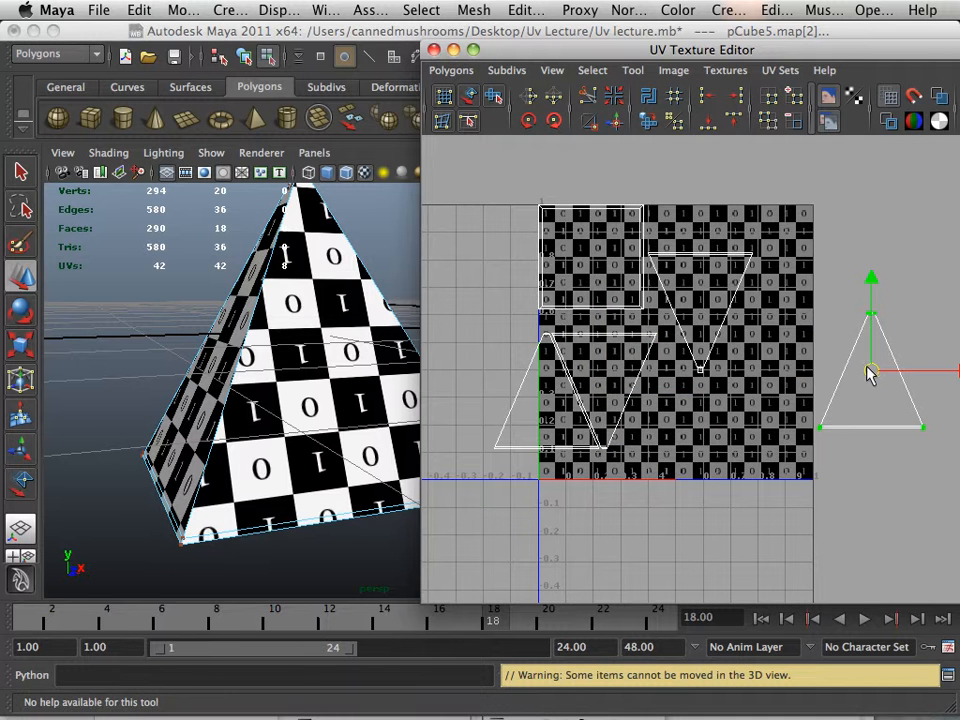
drag(868, 375, 657, 397)
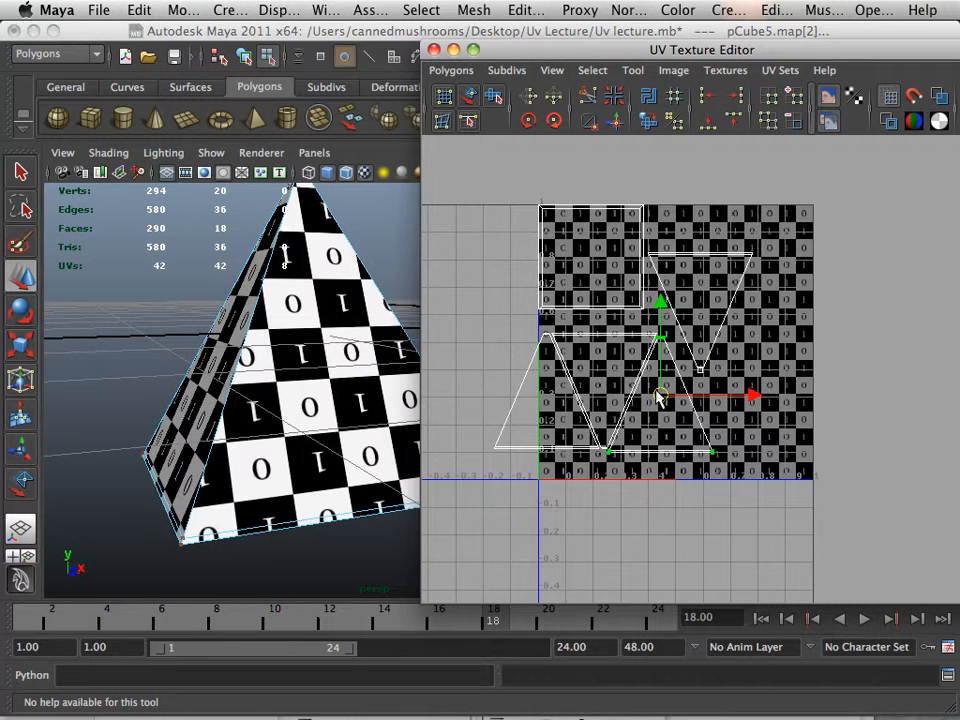
- Select the upper triangular side with its small square as a shell and move it down to the right end of the row
click(744, 260)
ctrl+right_drag(750, 248, 795, 240)
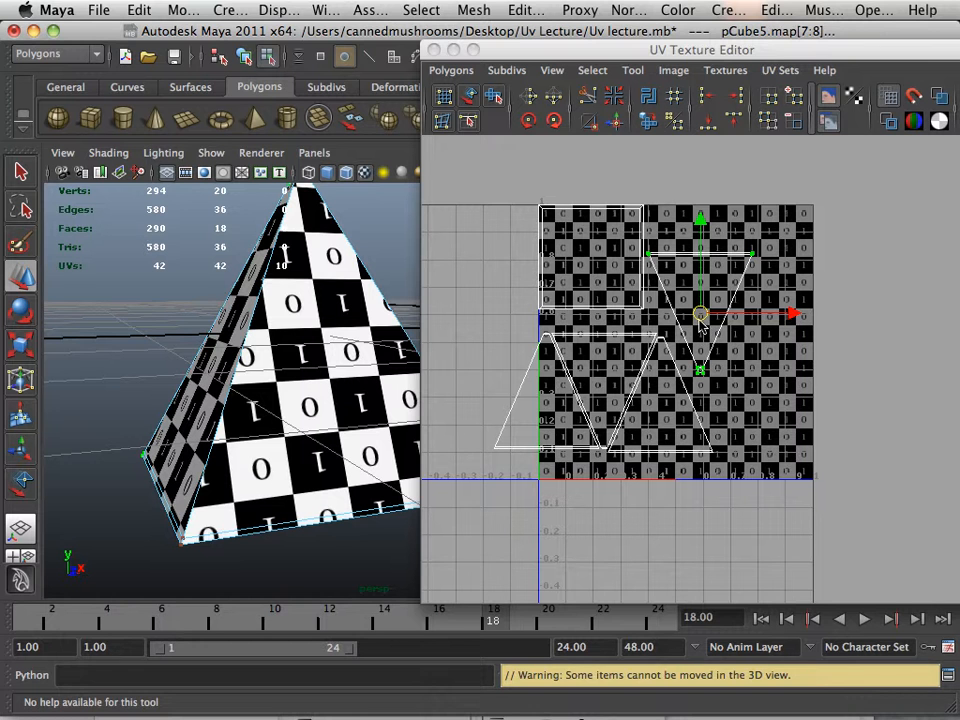
drag(700, 322, 717, 404)
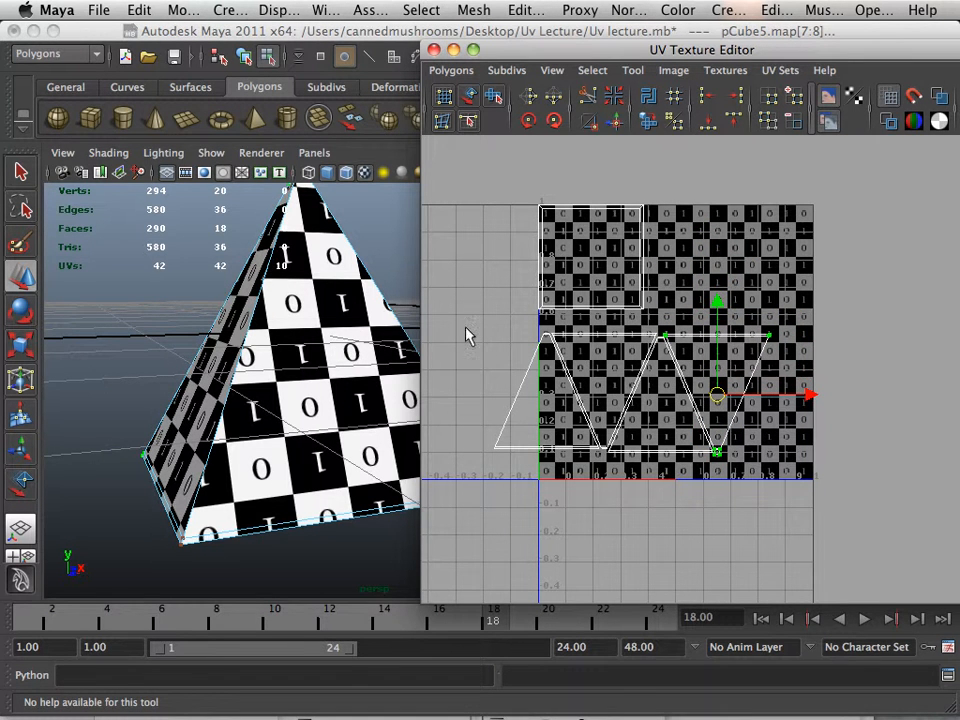
- Select all four triangular side shells and move the row into the texture square below the base shell
shift+drag(461, 321, 662, 446)
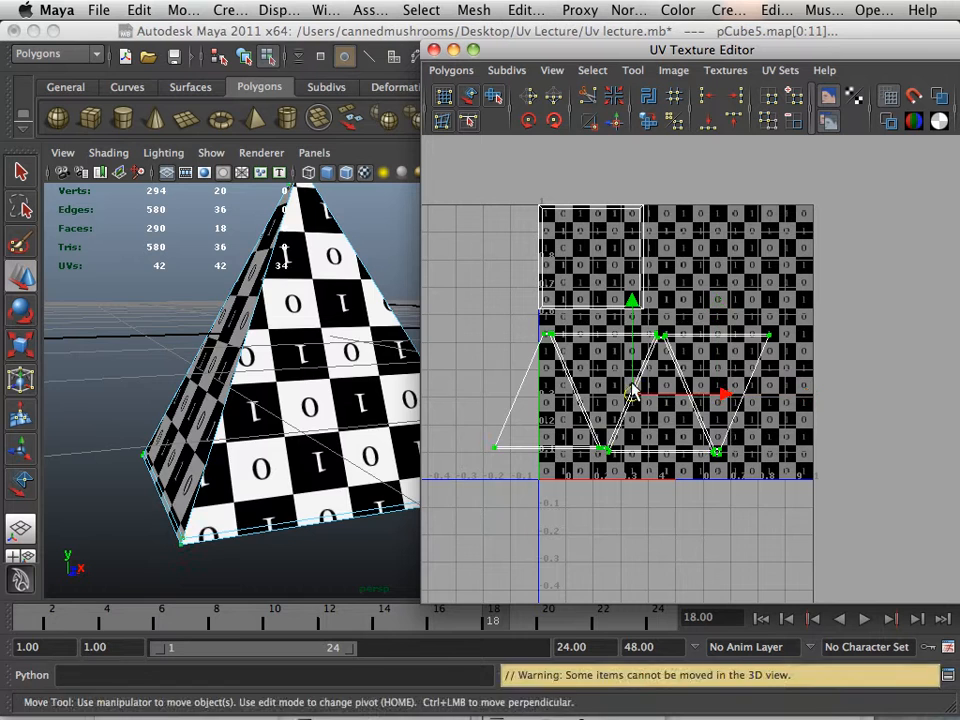
drag(632, 390, 677, 420)
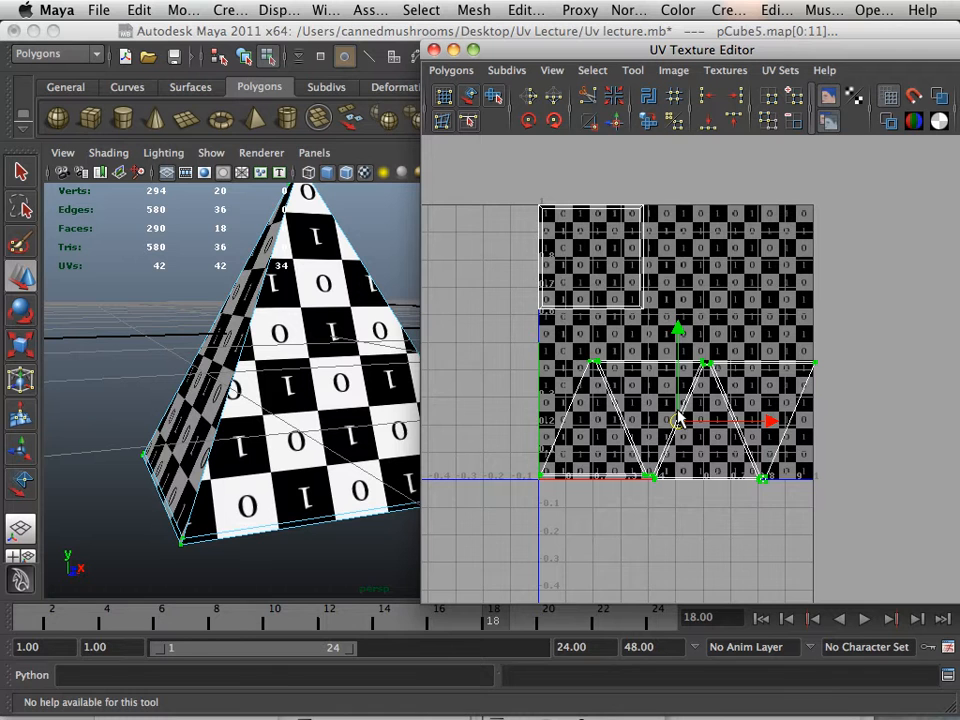
alt+right_drag(608, 363, 761, 418)
alt+middle_drag(761, 418, 723, 407)
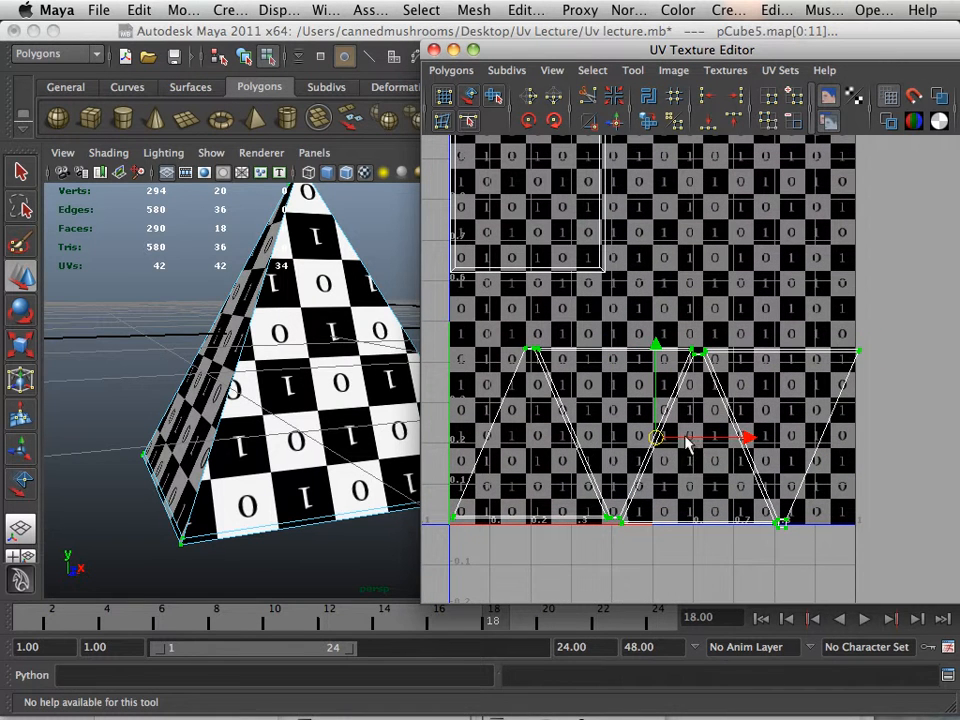
drag(659, 437, 673, 380)
scroll(677, 382, down, 3)
scroll(678, 384, up, 2)
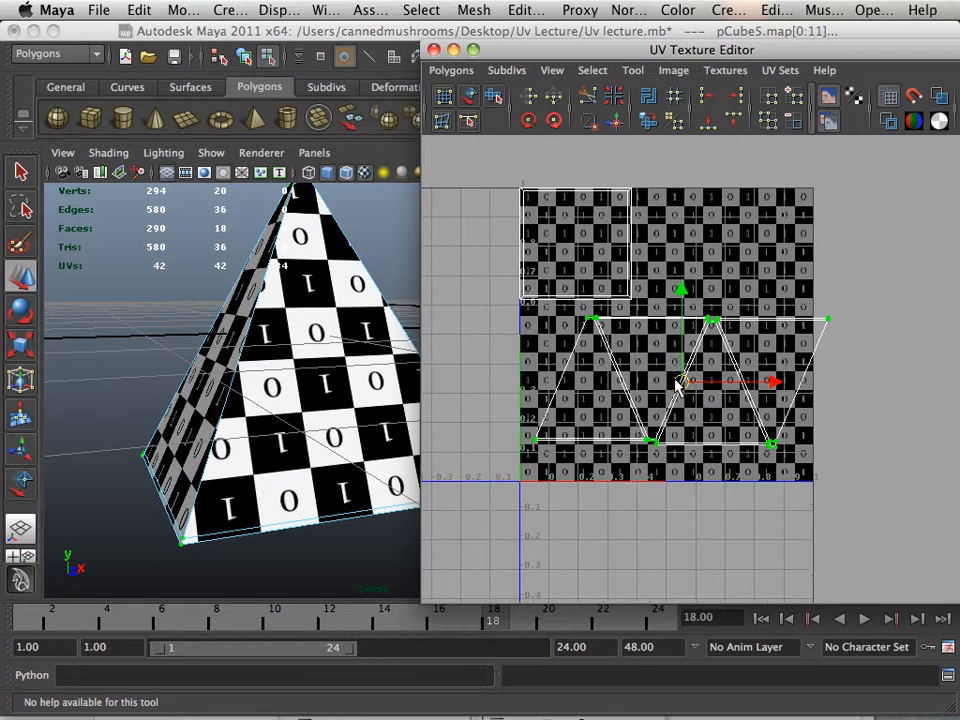
- Open the UV layout options and set the shell spacing preset to 2048 Map
click(451, 70)
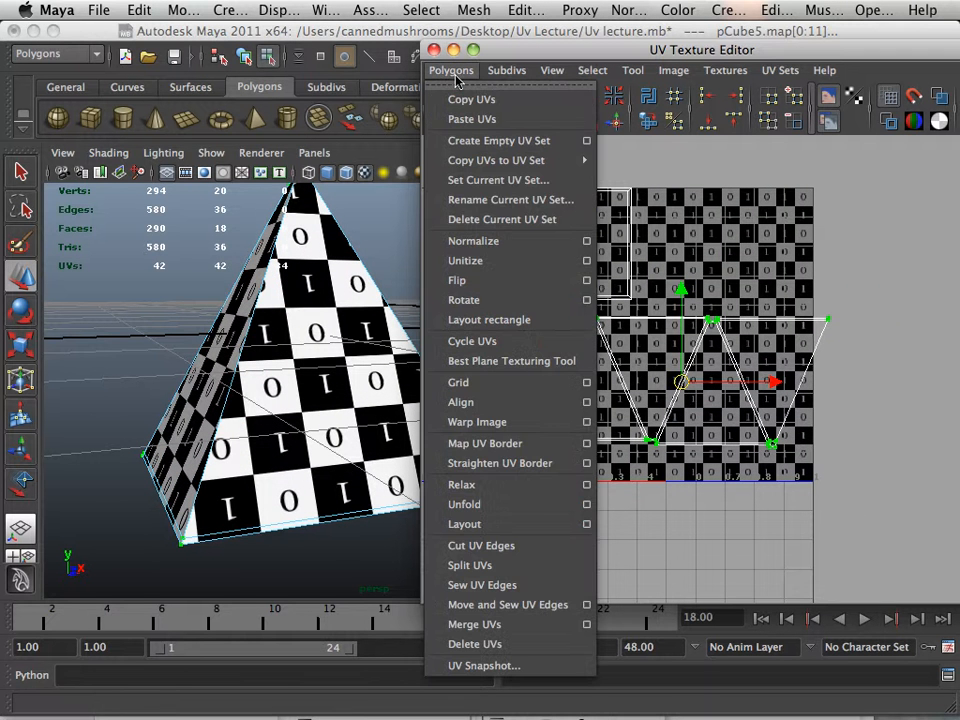
click(588, 528)
scroll(176, 252, down, 8)
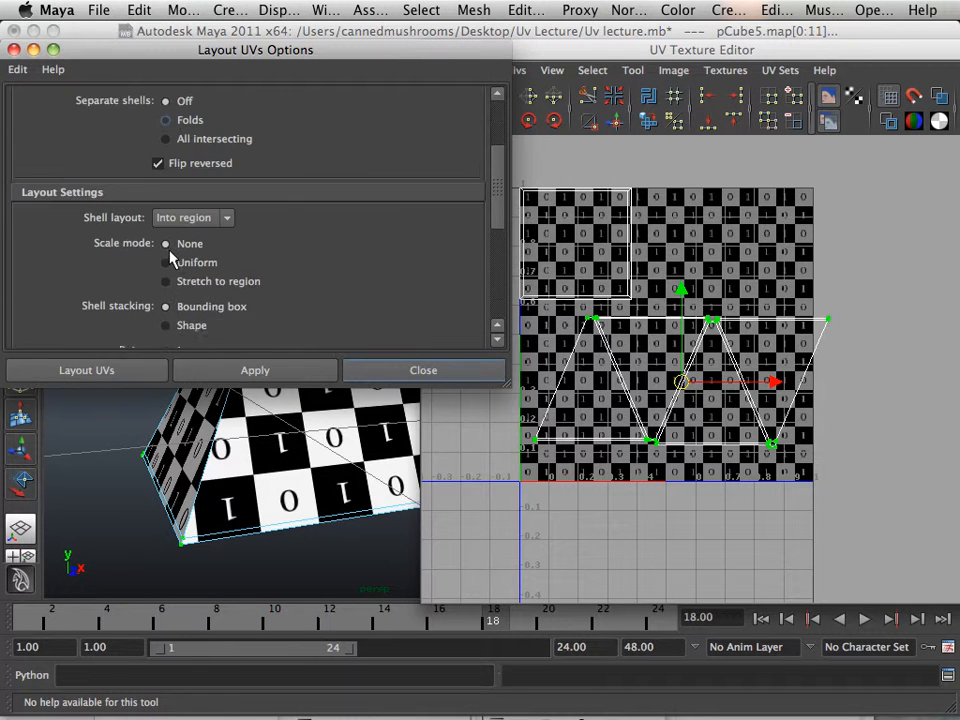
scroll(174, 256, down, 1)
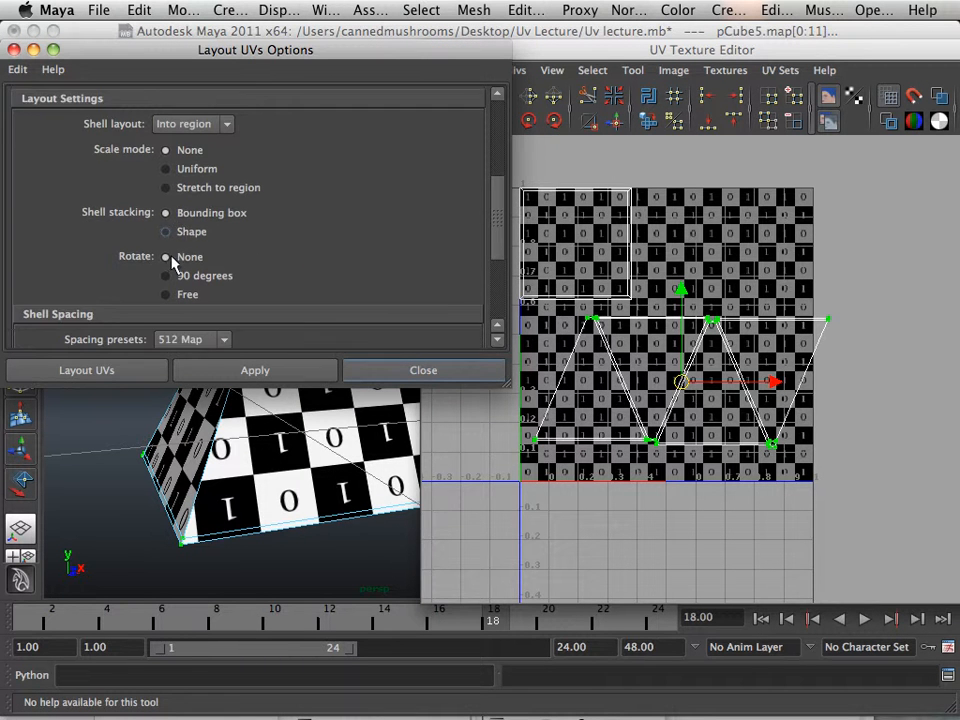
scroll(170, 264, down, 3)
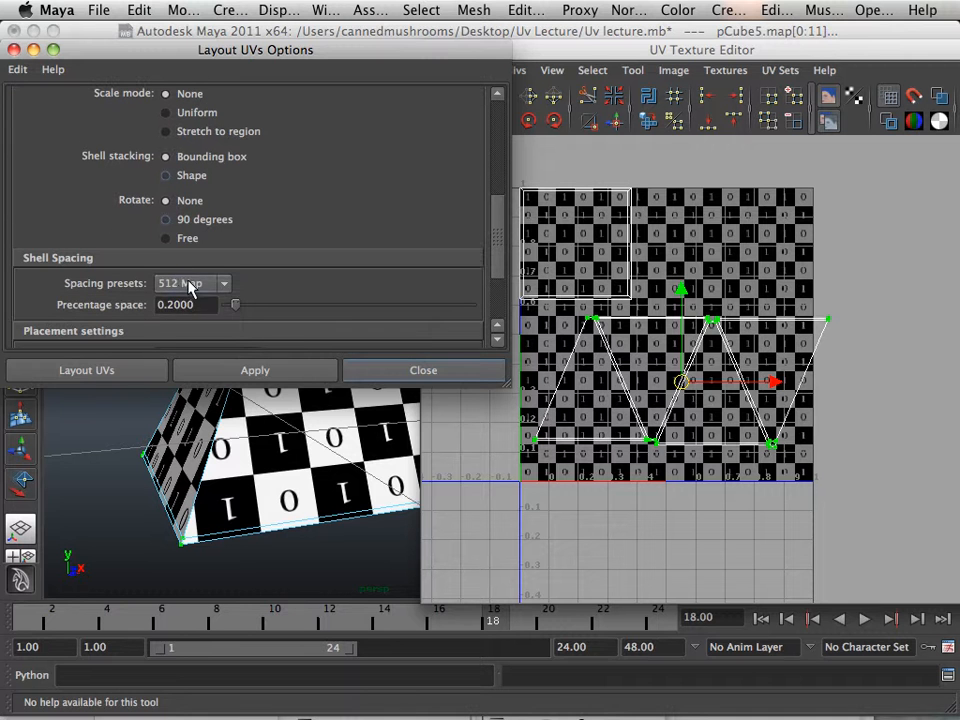
click(190, 284)
click(181, 315)
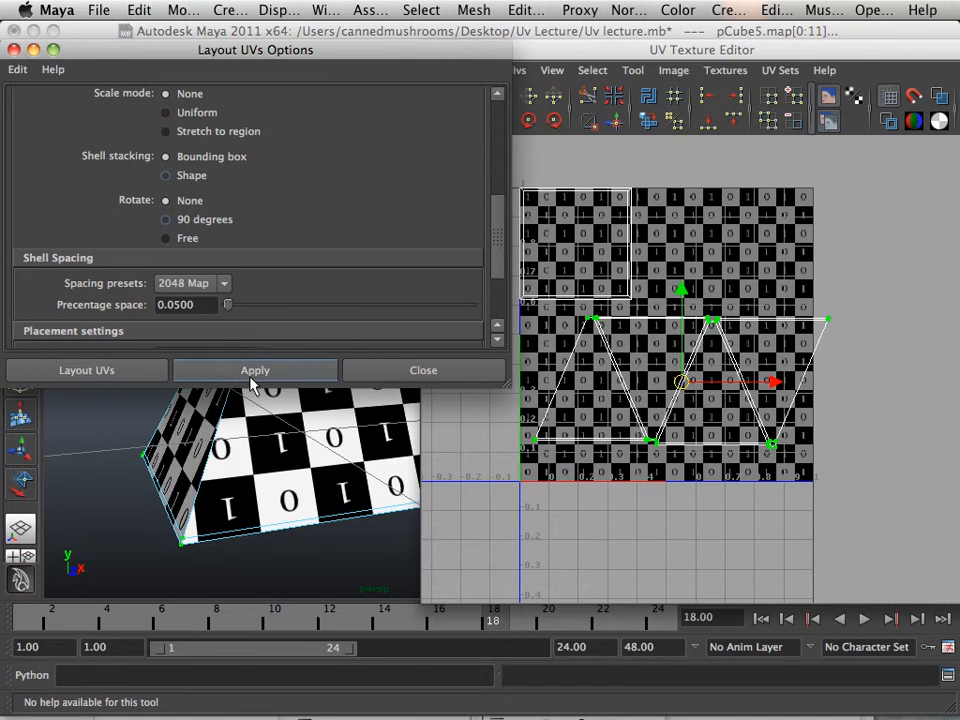
- Try the UV layout on the four triangular side shells only
click(250, 372)
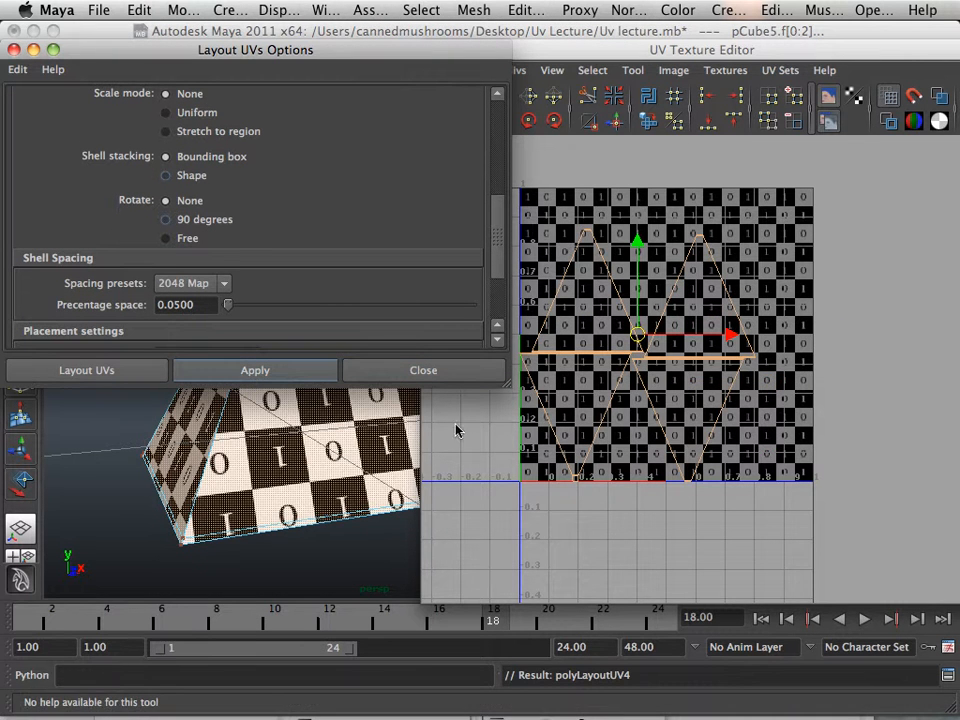
scroll(610, 474, down, 3)
scroll(609, 467, up, 1)
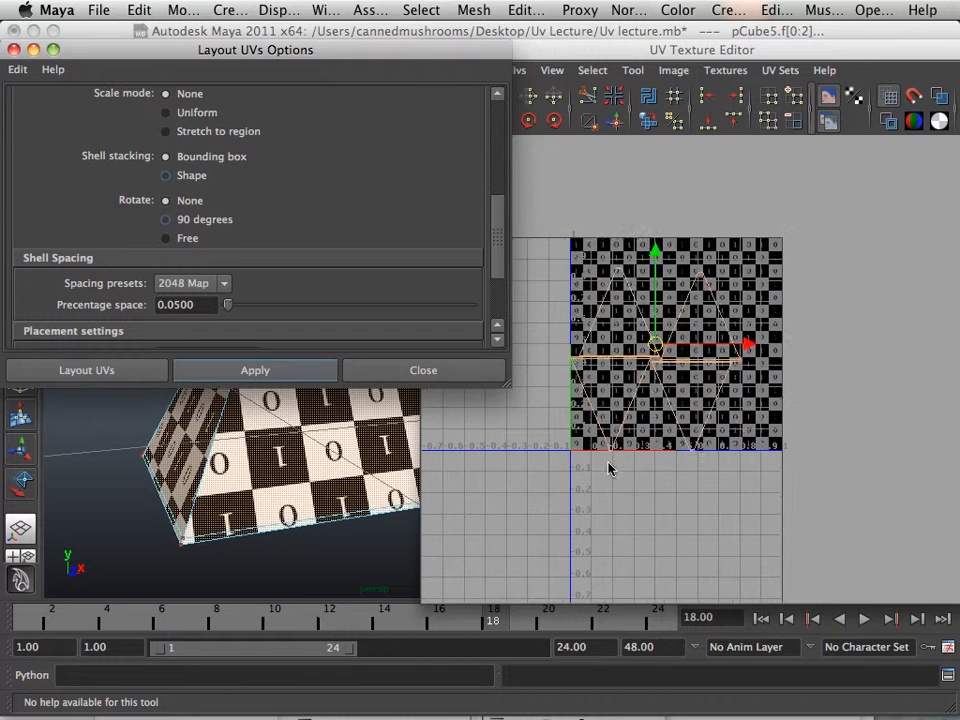
click(659, 441)
- Select the UVs of all shells, including the base, and apply the UV layout
drag(518, 220, 831, 553)
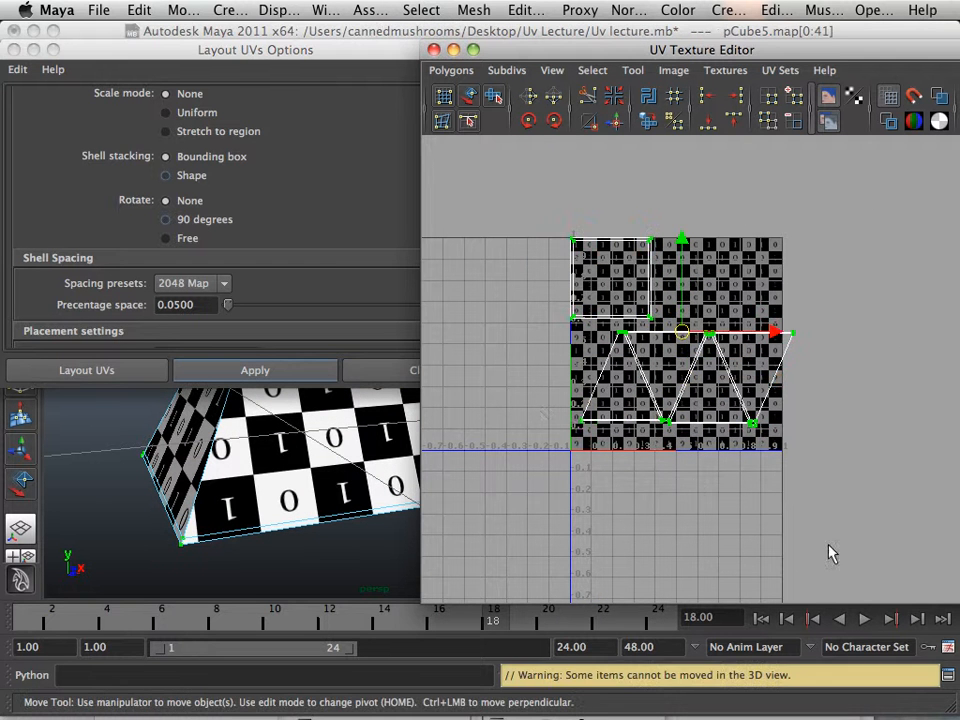
click(186, 366)
click(248, 372)
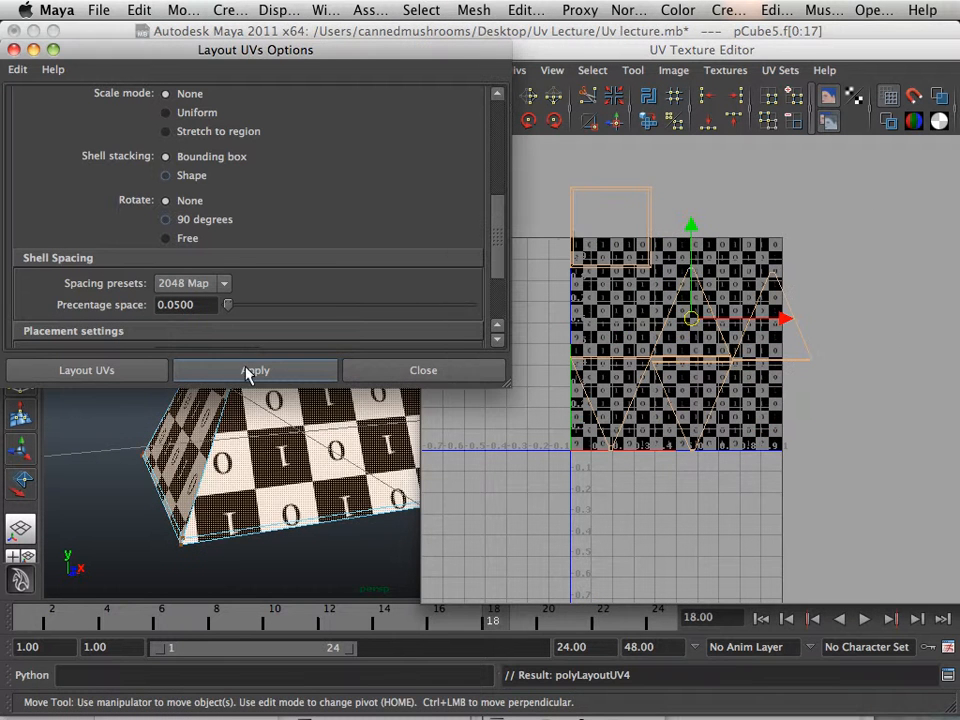
- Select the square base shell and move it down inside the upper left corner of the texture square
click(720, 429)
scroll(637, 360, up, 3)
alt+middle_drag(637, 359, 672, 451)
alt+right_drag(672, 451, 636, 415)
drag(517, 183, 681, 343)
drag(602, 240, 603, 326)
- Select the whole triangular side shell that overhangs the texture square and rotate it 180 degrees counterclockwise so its apex points down
alt+right_drag(733, 443, 703, 430)
alt+middle_drag(703, 430, 657, 431)
drag(866, 443, 799, 340)
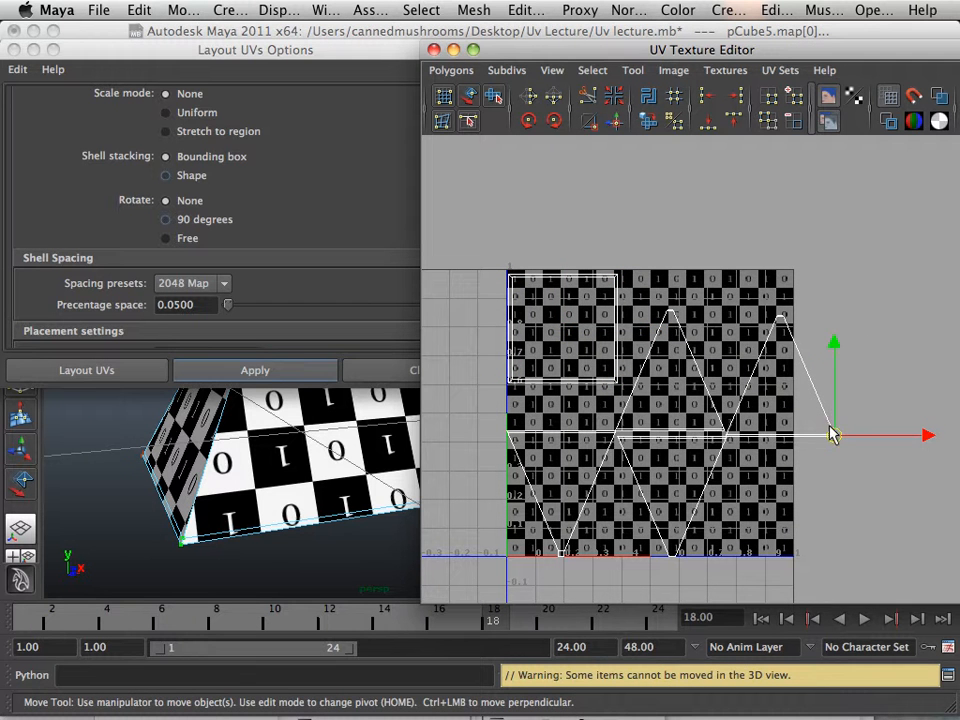
ctrl+right_drag(834, 435, 857, 401)
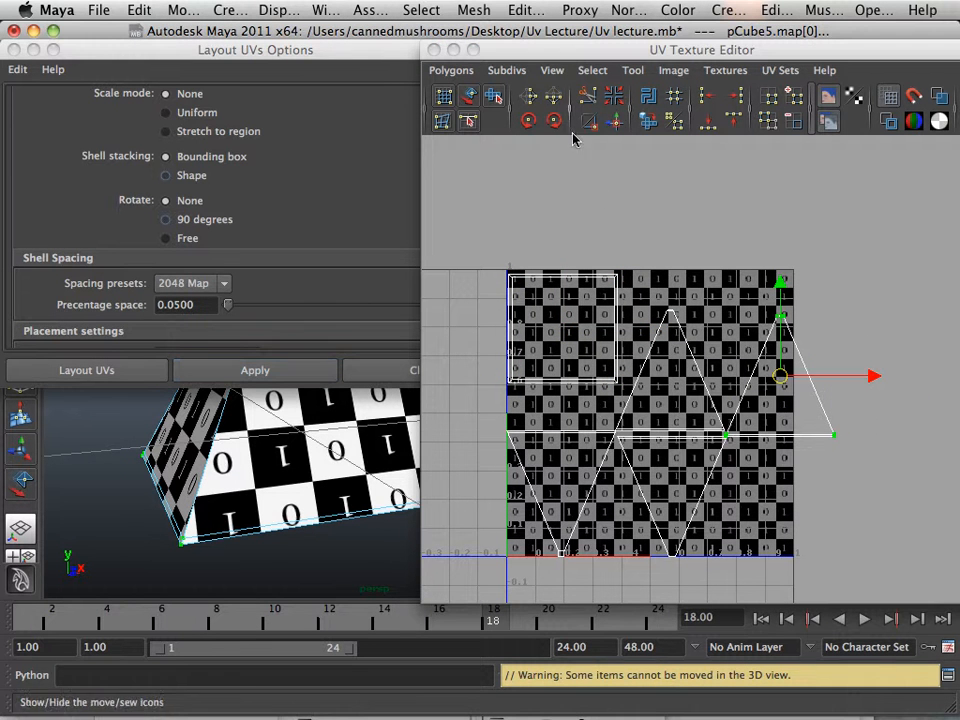
click(530, 121)
click(530, 121)
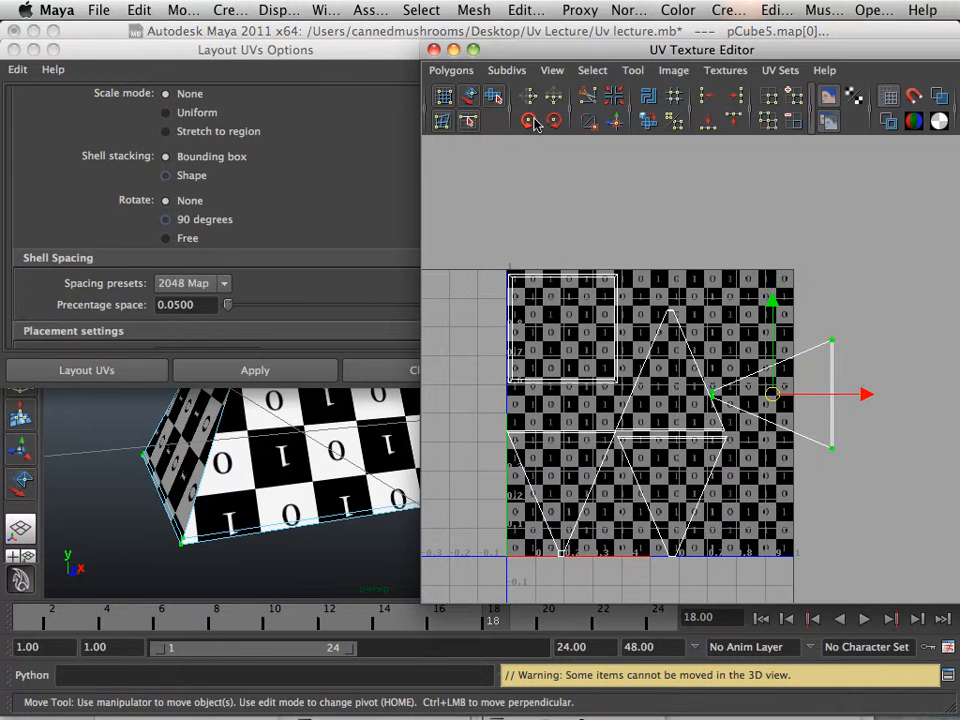
click(530, 121)
click(530, 121)
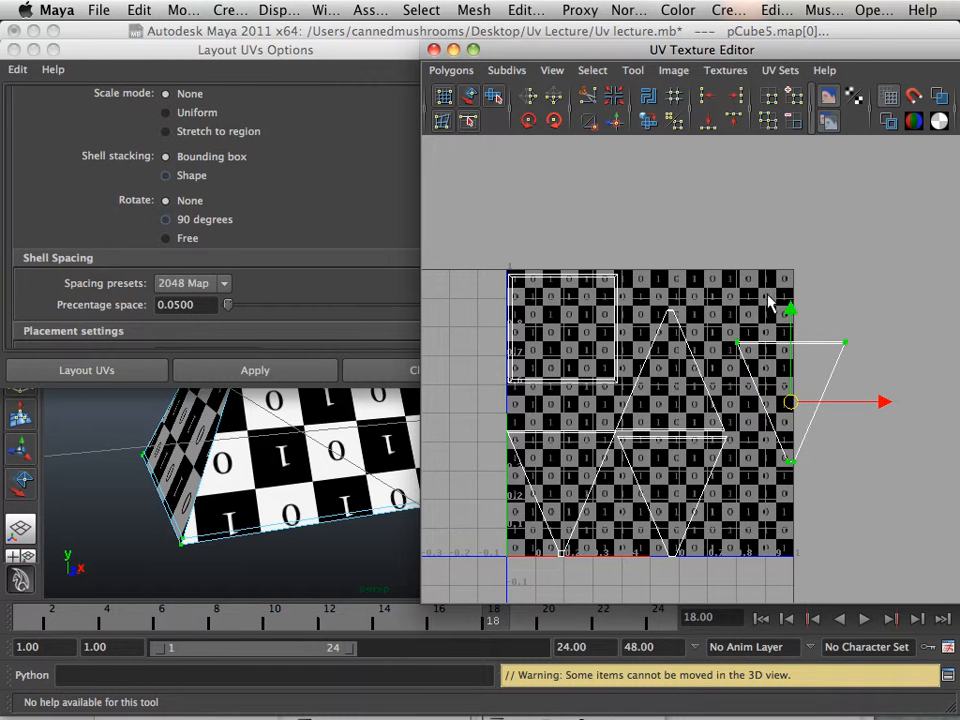
- Fit the inverted triangle beside the upright one inside the texture square, deselect it, and move the layout options window off the 3D view
drag(789, 400, 731, 373)
click(800, 483)
alt+middle_drag(653, 392, 664, 347)
drag(298, 55, 59, 524)
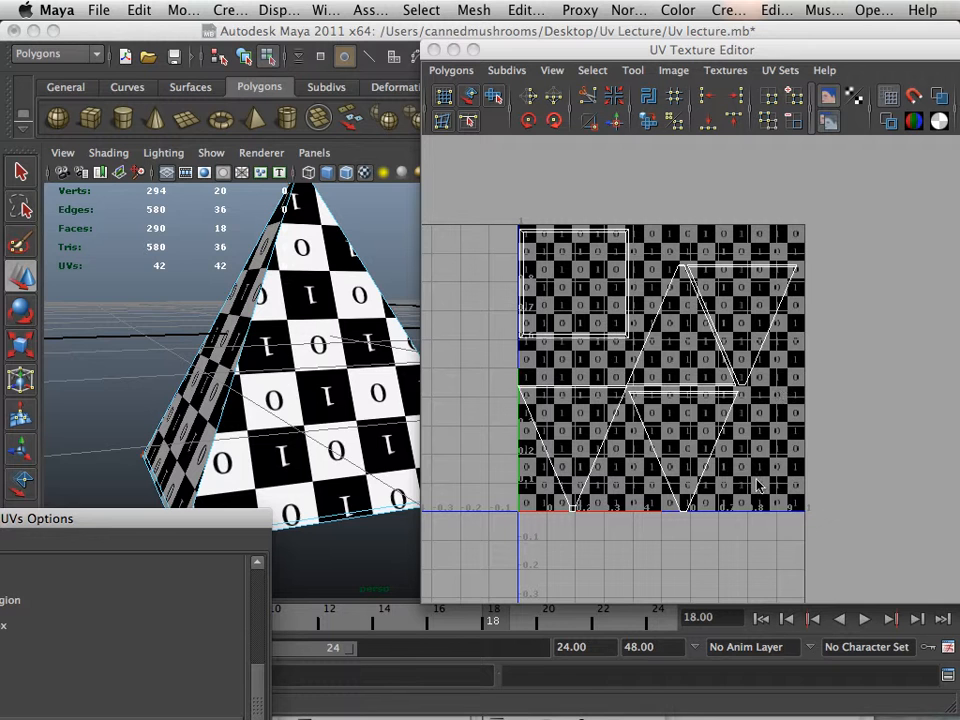
- Examine the checker texture on the pyramid's sides and base from several angles for even, undistorted mapping
alt+drag(348, 360, 306, 349)
alt+drag(240, 392, 255, 303)
alt+right_drag(254, 303, 274, 280)
alt+drag(274, 280, 221, 273)
alt+right_drag(221, 273, 118, 259)
alt+drag(195, 281, 289, 341)
alt+right_drag(289, 341, 339, 368)
alt+drag(339, 368, 398, 423)
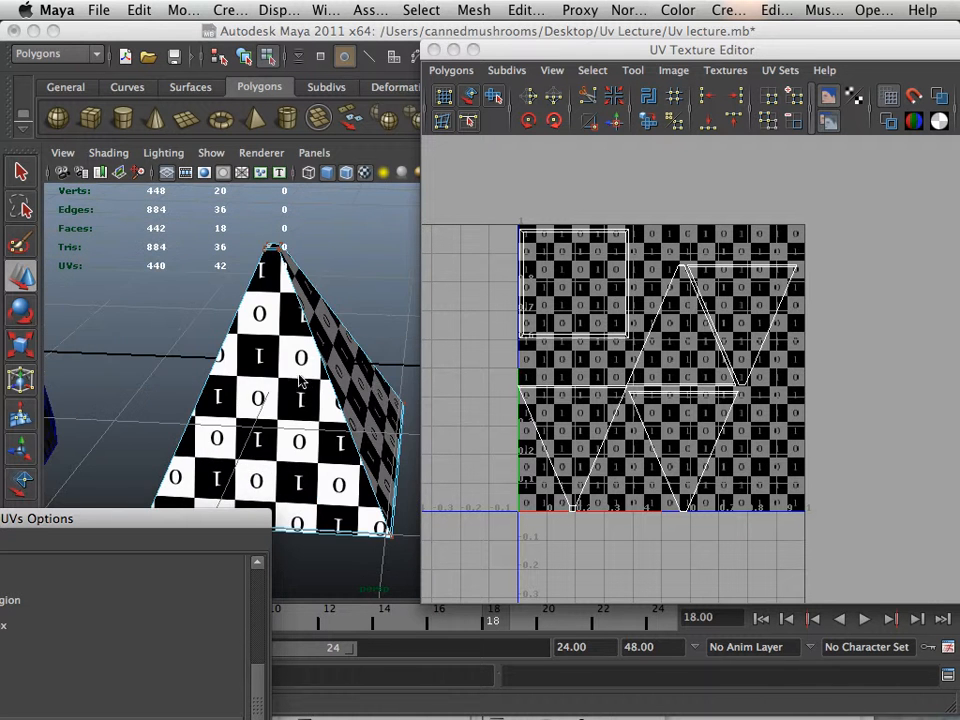
alt+drag(319, 396, 267, 391)
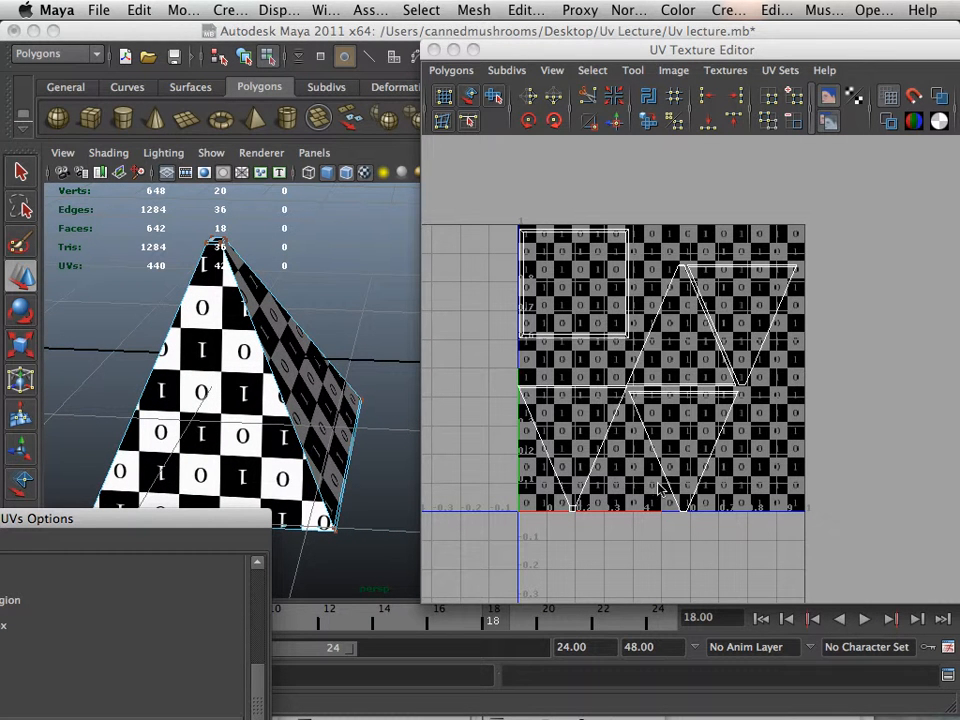
- Nudge all pyramid shells together slightly right and up inside the texture square, and select the square base shell's UVs
alt+middle_drag(767, 484, 712, 497)
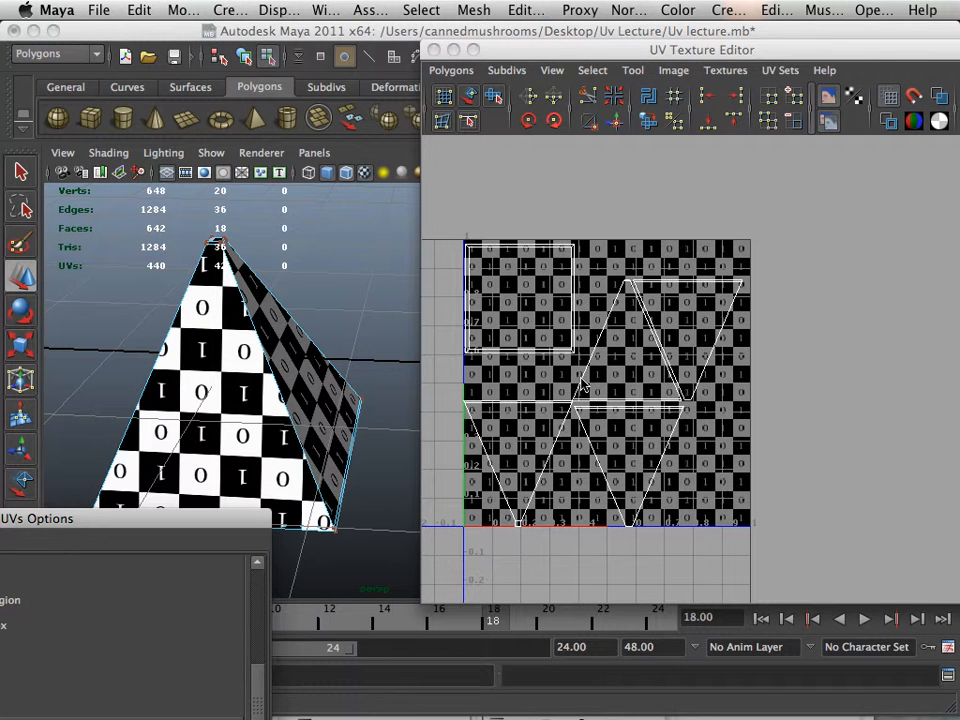
drag(447, 241, 793, 568)
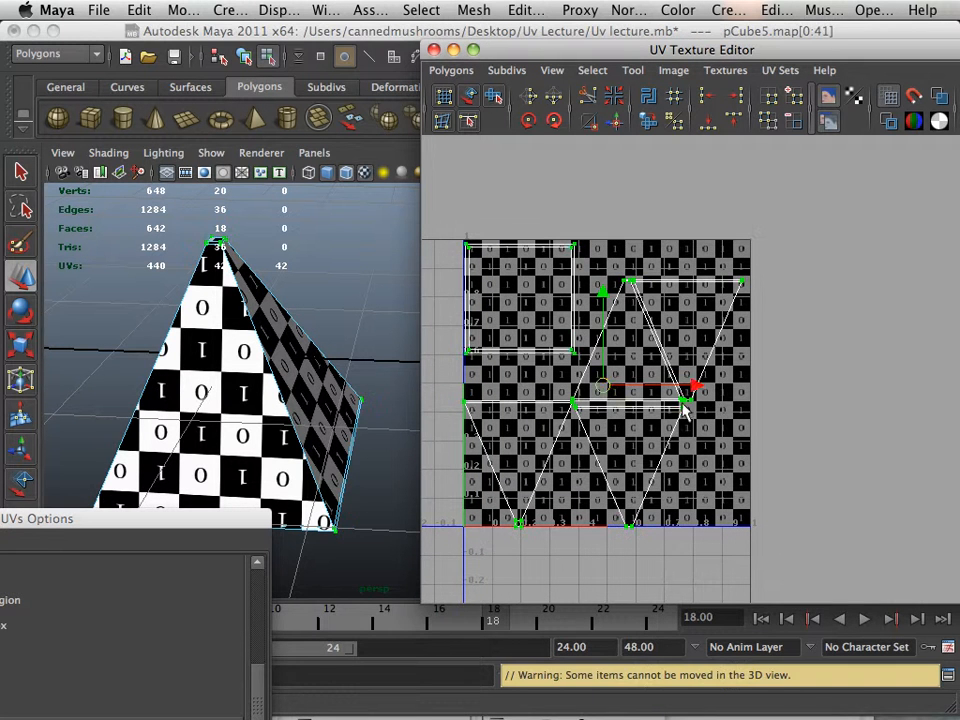
drag(696, 388, 698, 389)
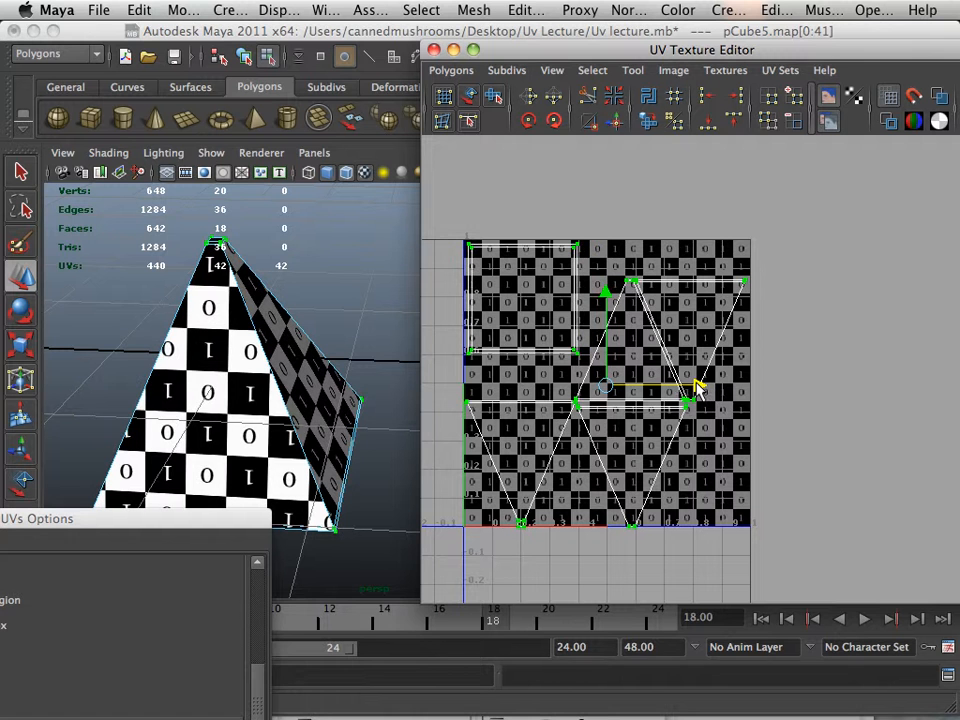
drag(605, 298, 603, 288)
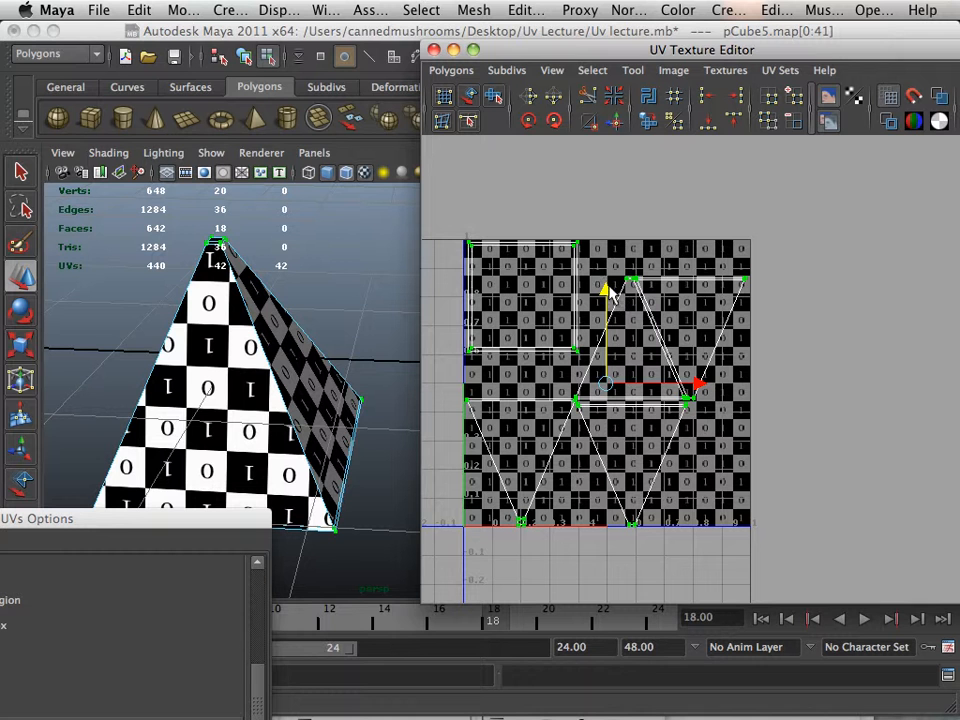
drag(581, 244, 444, 378)
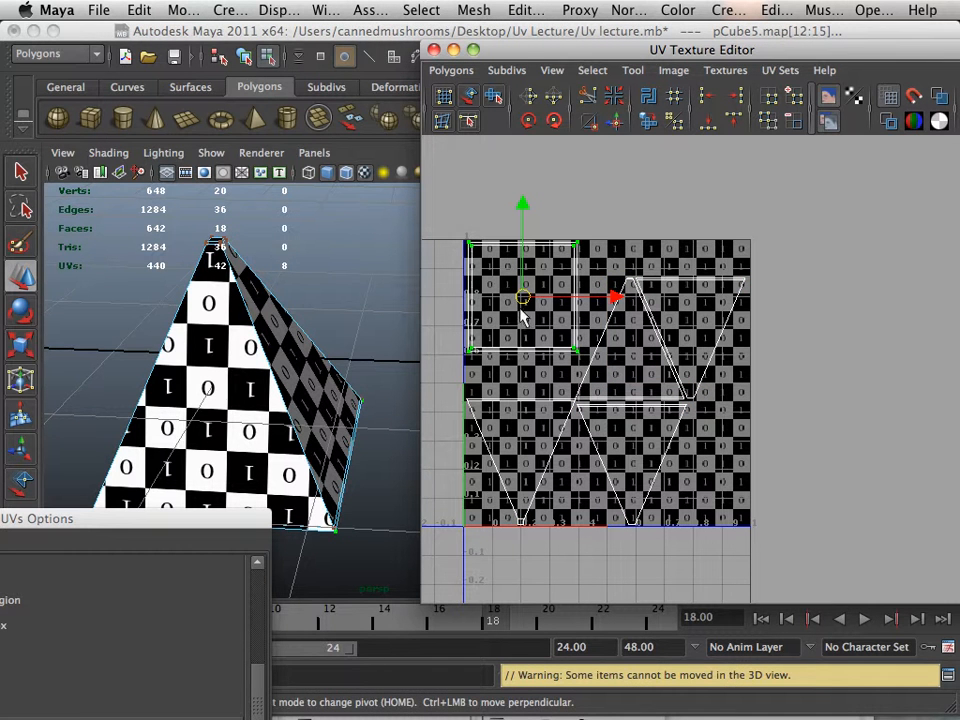
- Leave the pyramid's UVs, switch to object mode, and select the untextured cone beside it
alt+drag(290, 433, 262, 425)
alt+middle_drag(339, 452, 266, 418)
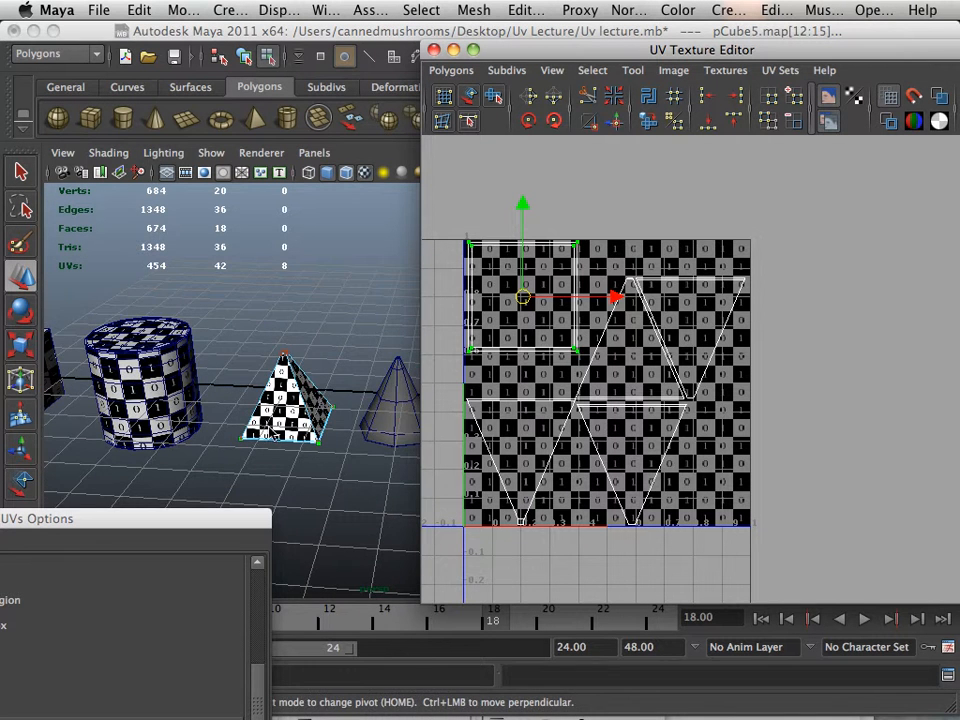
key(f)
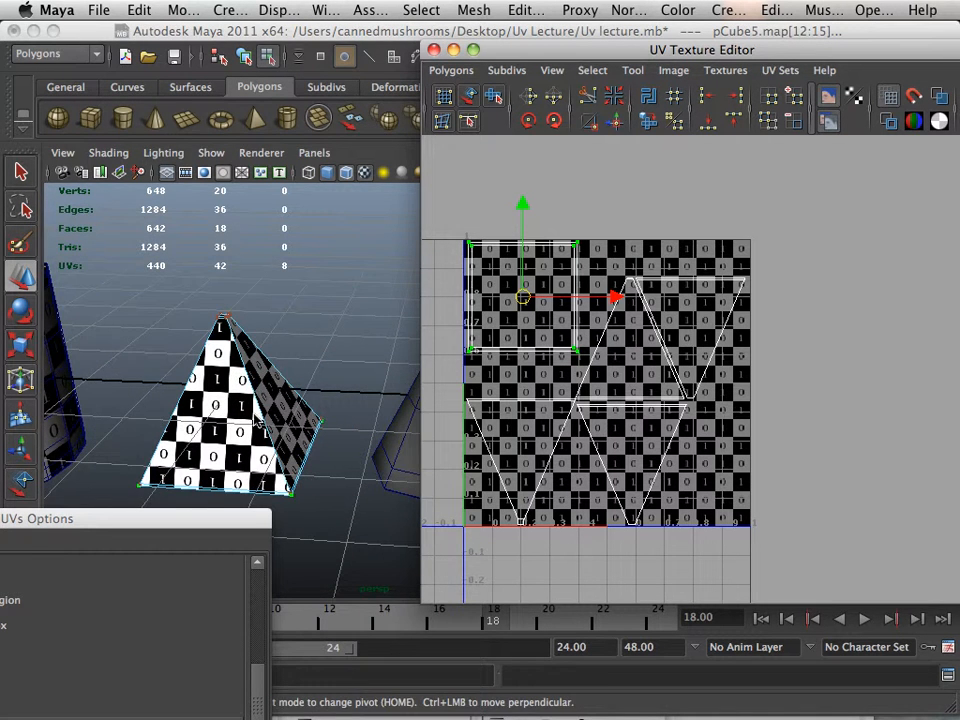
mouse_move(258, 422)
alt+mouse_down()
mouse_move(280, 424)
mouse_move(258, 410)
alt+mouse_up()
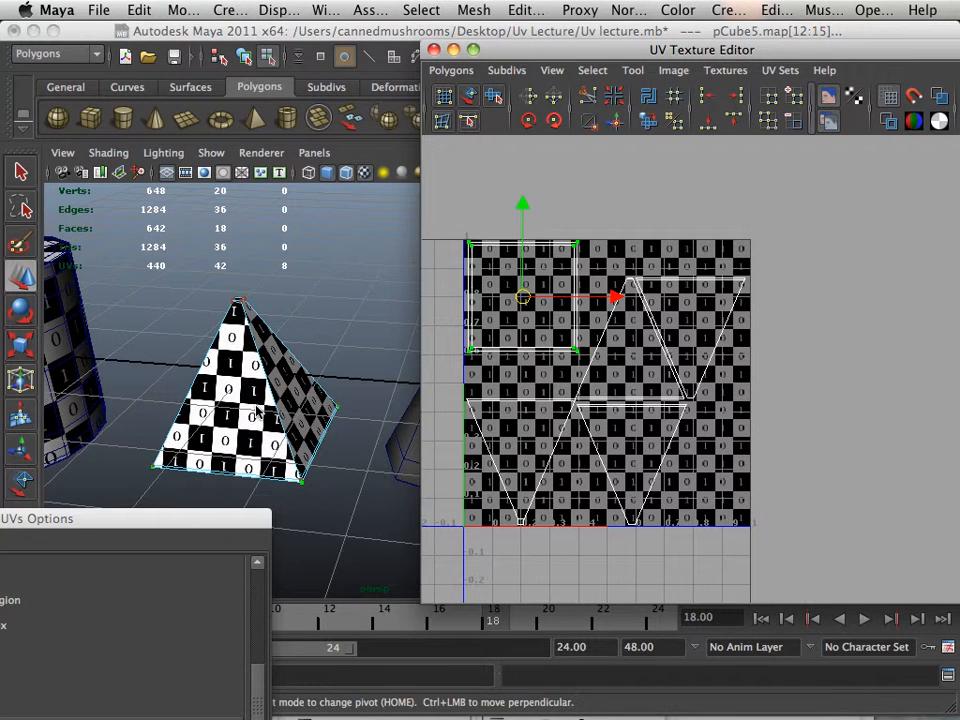
alt+drag(330, 428, 242, 414)
alt+right_drag(242, 414, 371, 465)
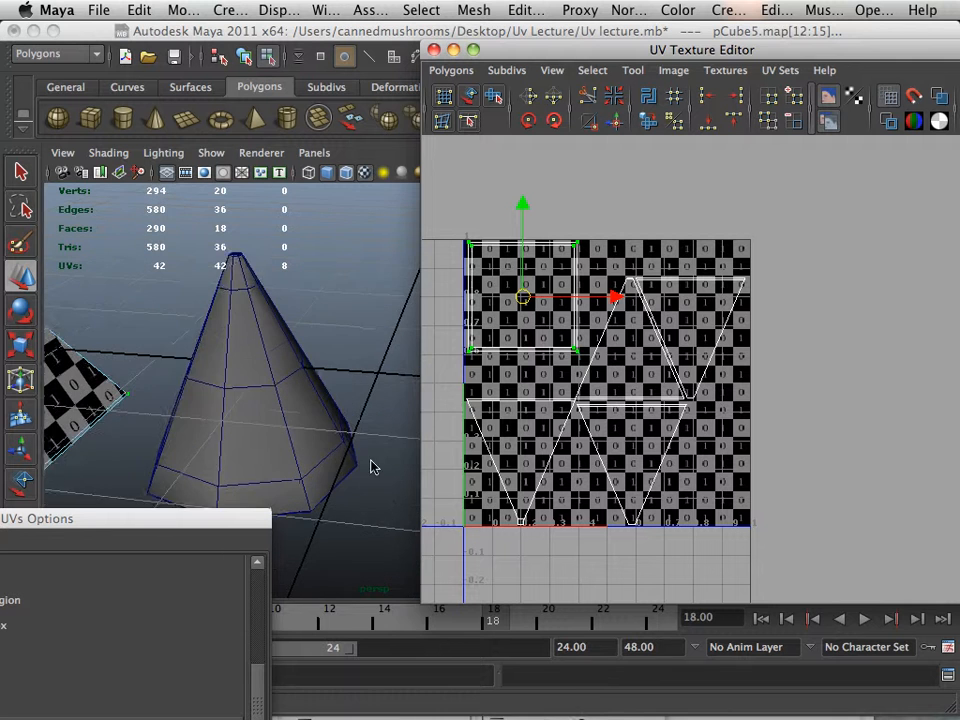
alt+middle_drag(315, 461, 351, 442)
alt+drag(351, 441, 332, 438)
click(332, 438)
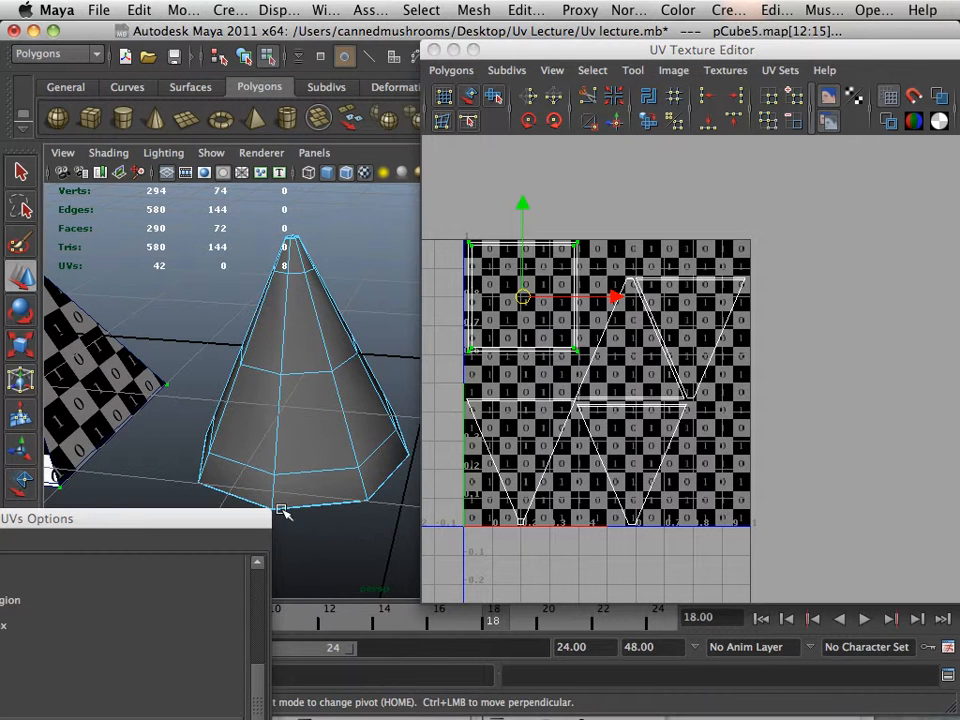
right_drag(323, 405, 386, 328)
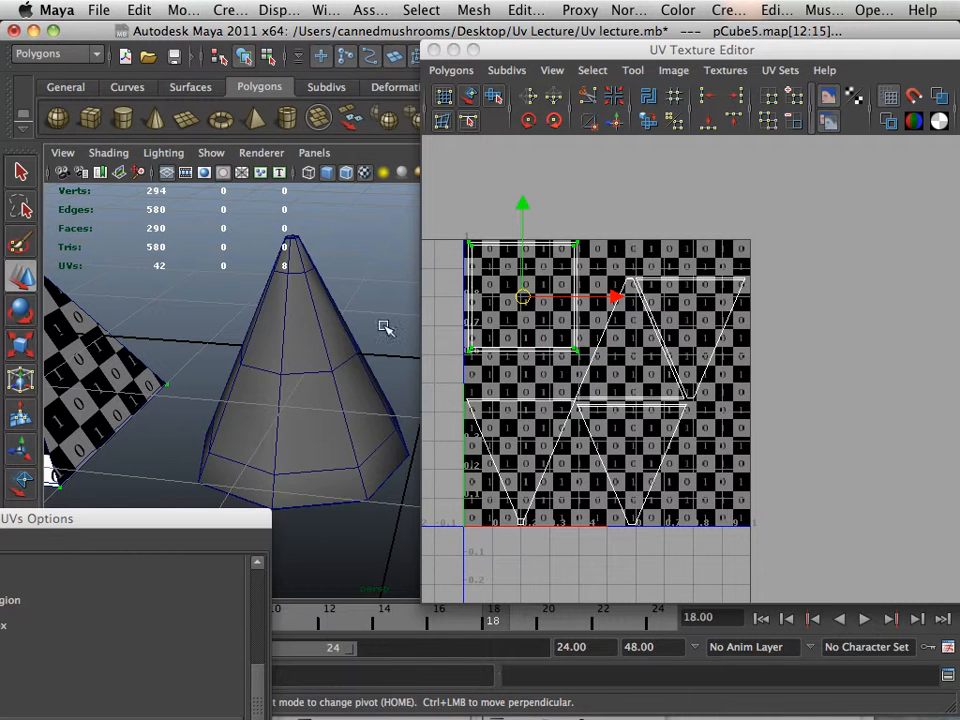
alt+drag(322, 392, 226, 369)
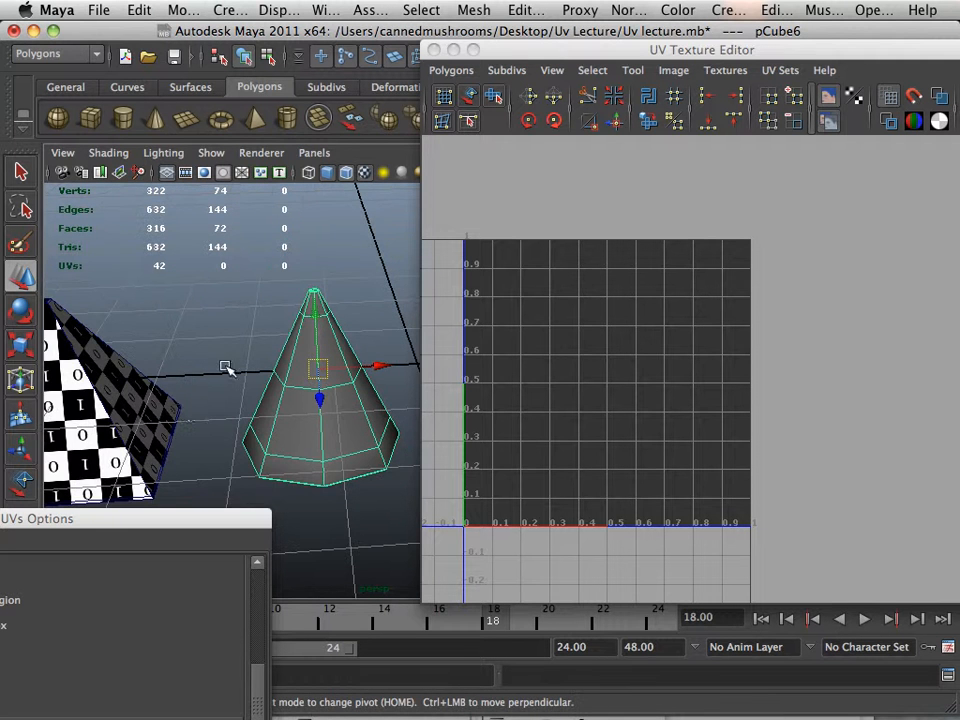
alt+drag(243, 428, 199, 435)
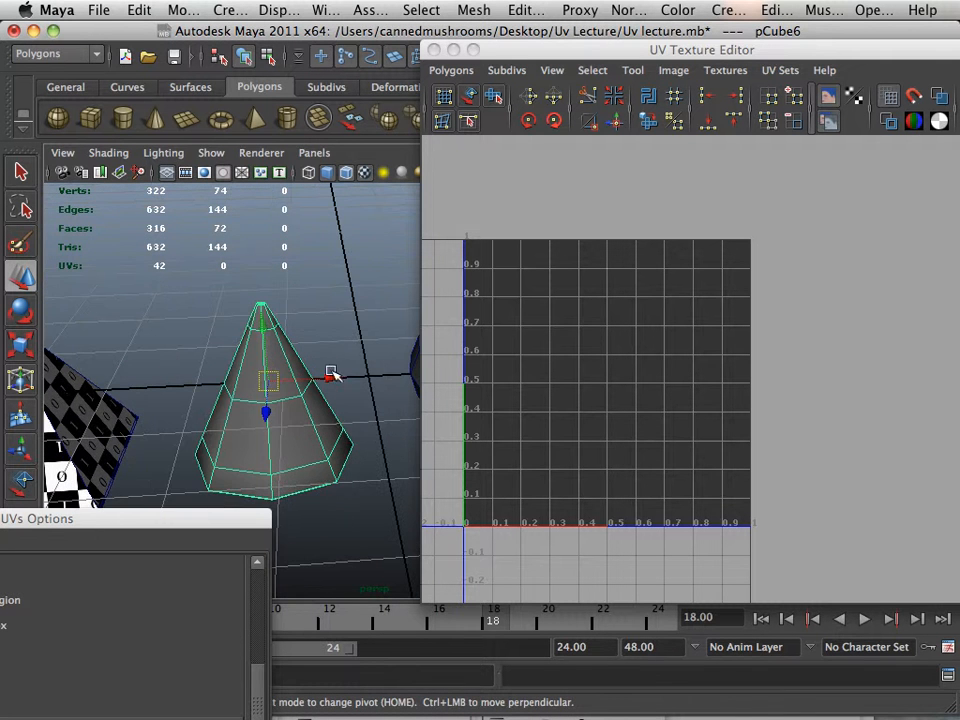
alt+drag(275, 380, 270, 386)
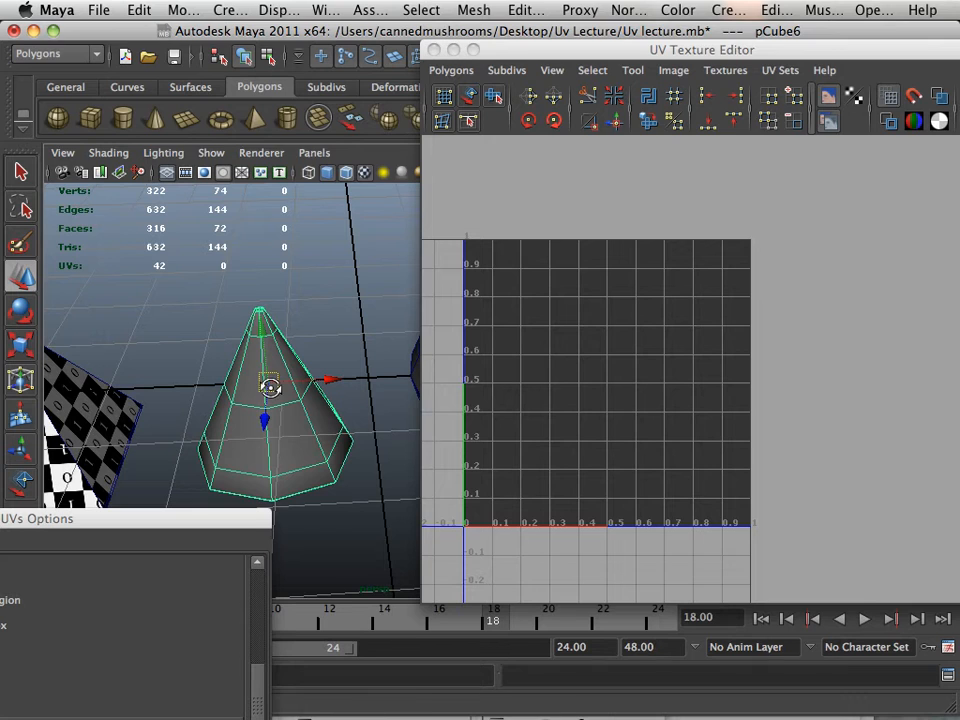